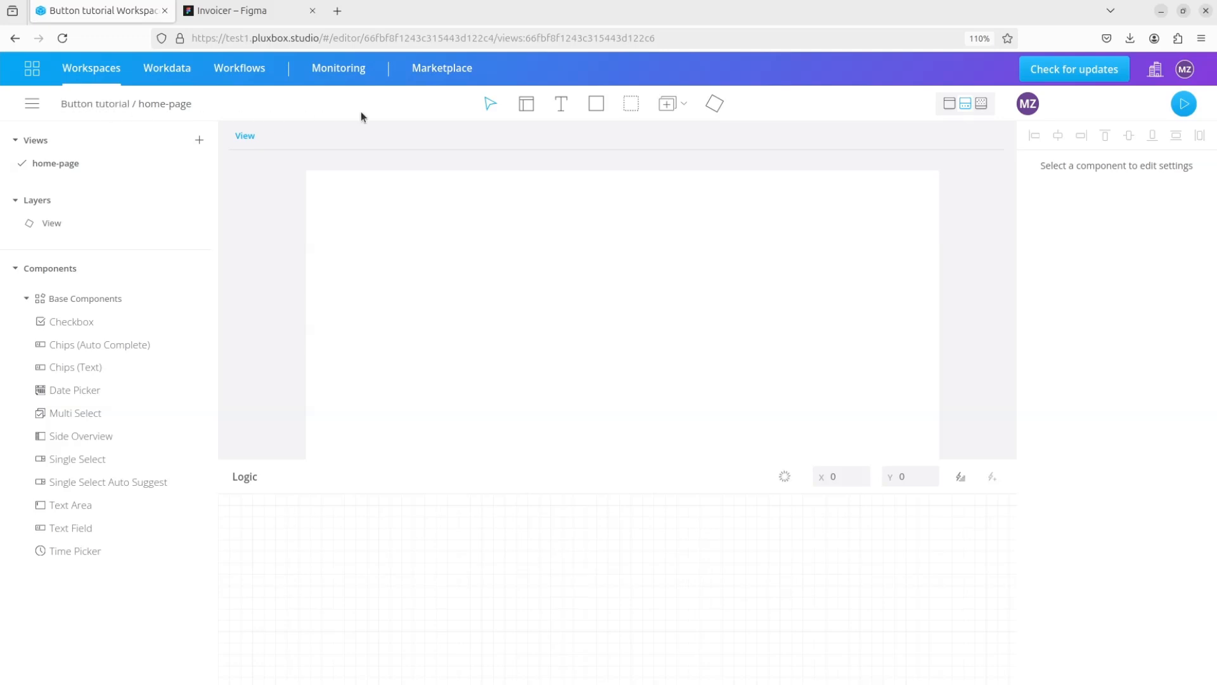
# - Draw a container in the middle of the home-page view and size it to 170 px wide by 56 px high
pyautogui.click(634, 113)
pyautogui.click(653, 261)
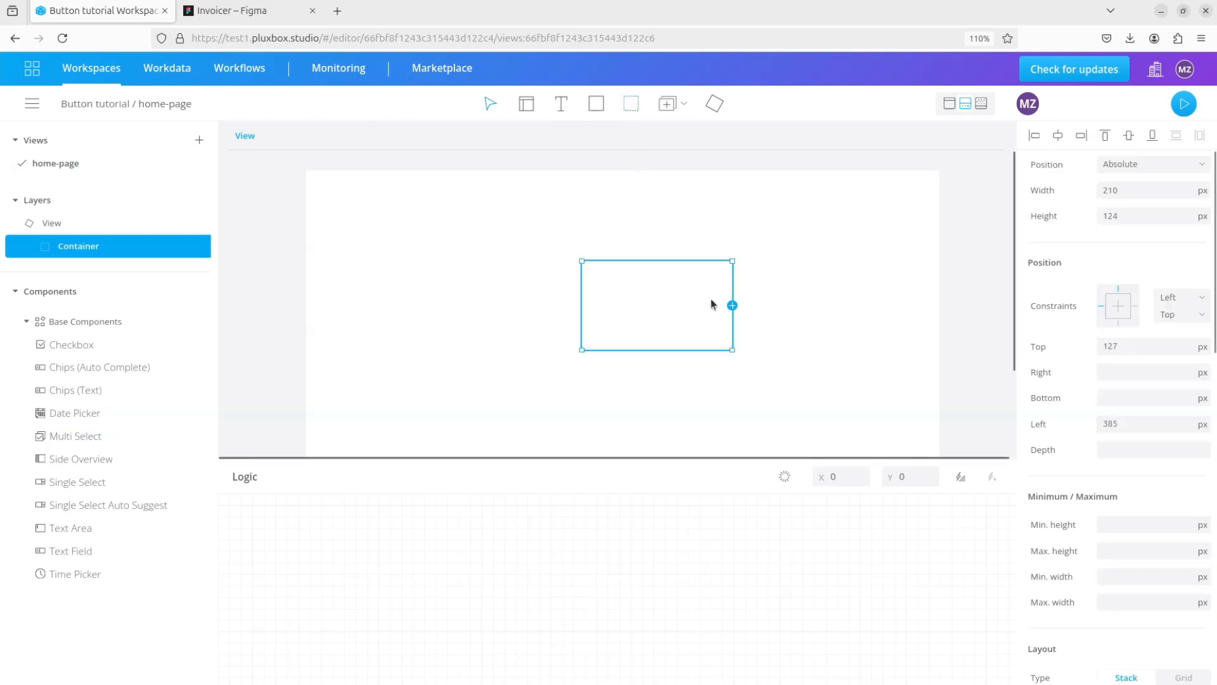
pyautogui.click(1132, 213)
pyautogui.doubleClick(1133, 213)
pyautogui.write('5')
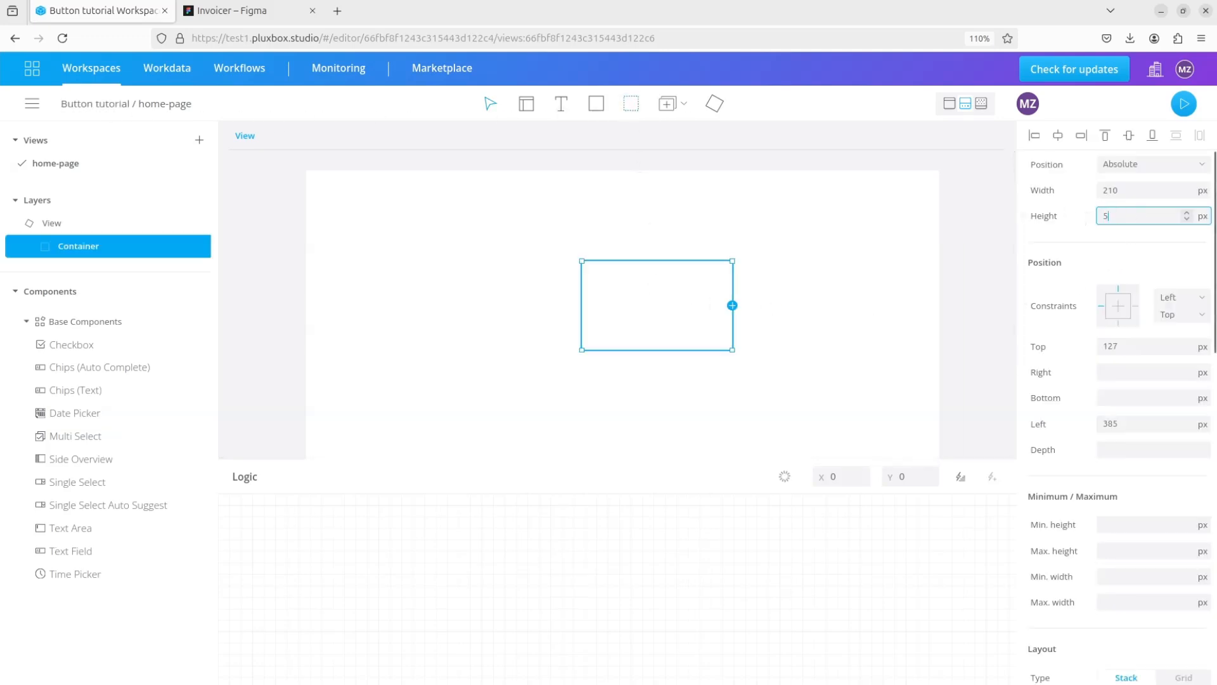
pyautogui.write('6')
pyautogui.doubleClick(1126, 187)
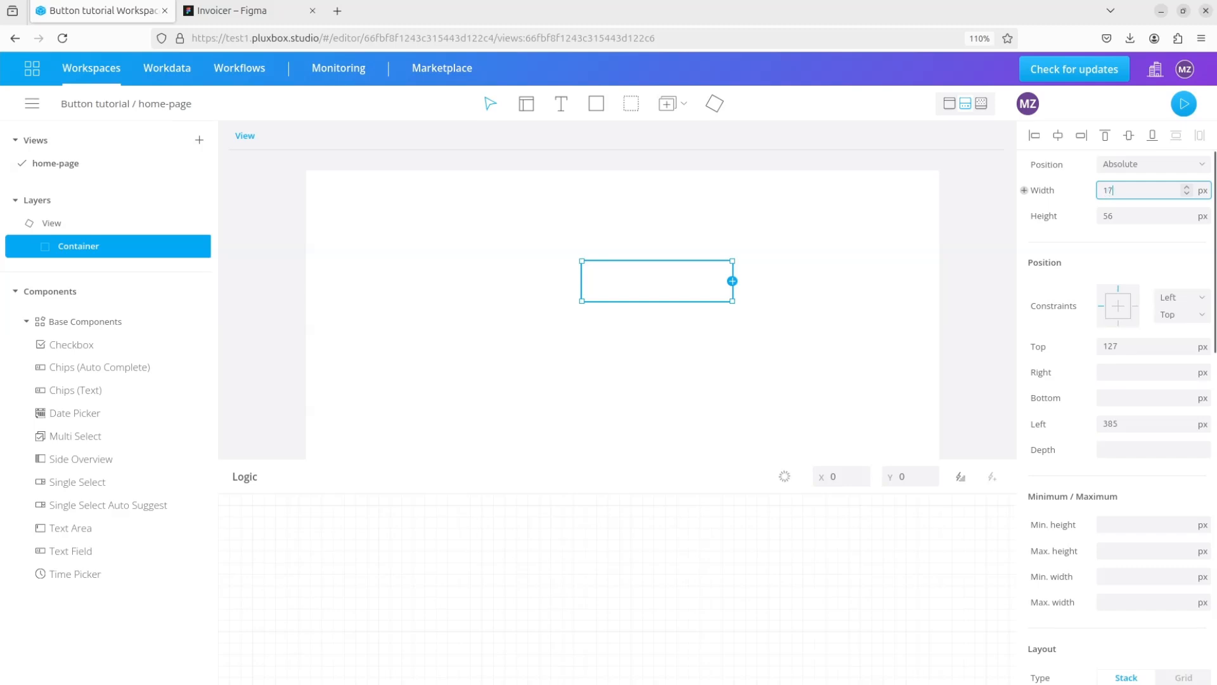
pyautogui.press('Return')
# - Fill the container with the Primary color and set its corner radius to 5
pyautogui.scroll(-8, 1135, 475)
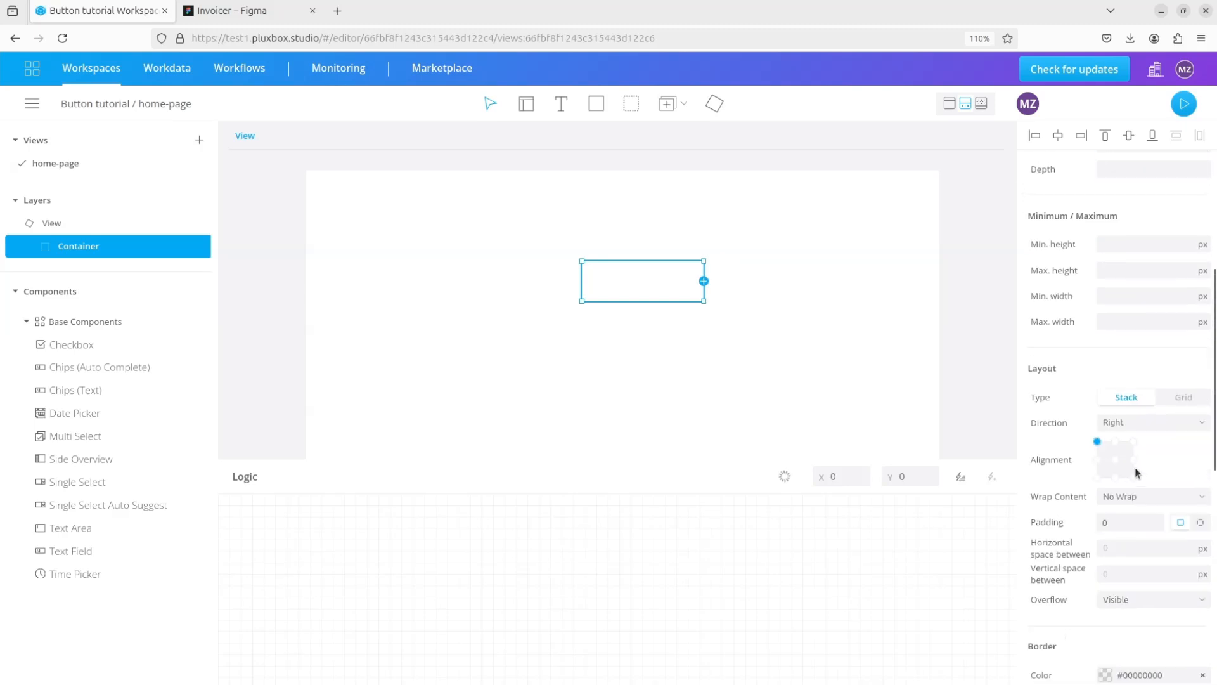
pyautogui.scroll(-3, 1112, 441)
pyautogui.click(1104, 521)
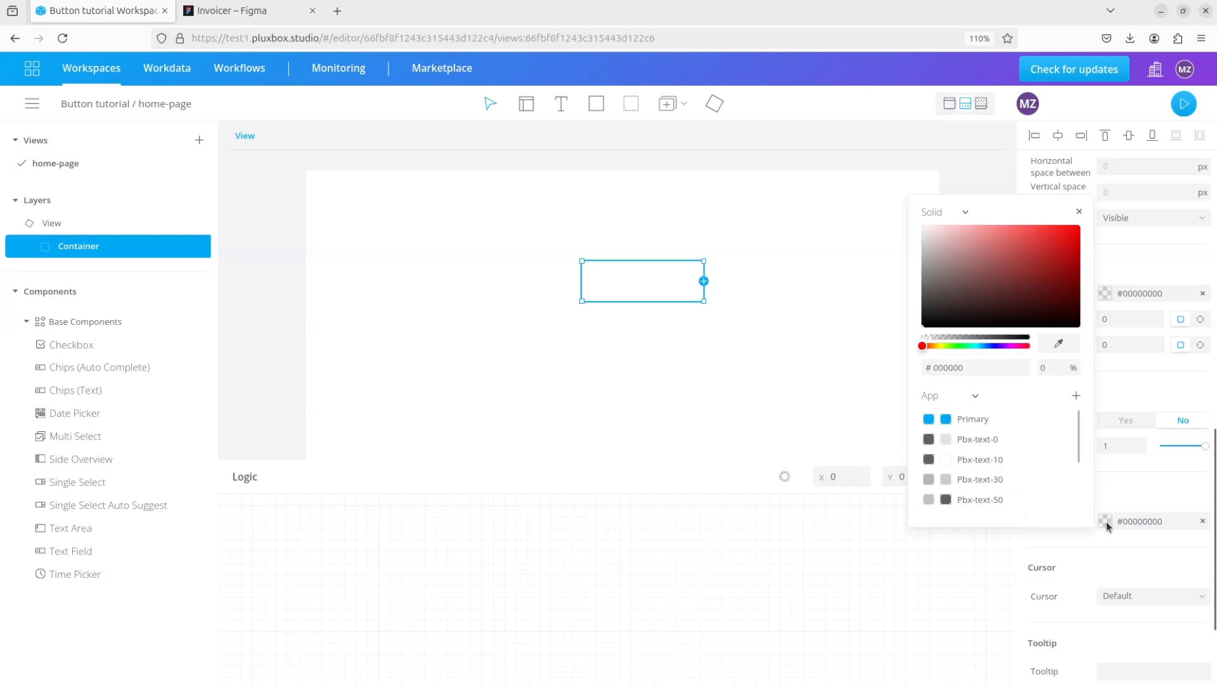
pyautogui.click(965, 417)
pyautogui.click(1120, 476)
pyautogui.moveTo(1128, 345); pyautogui.dragTo(1065, 345)
pyautogui.write('5')
pyautogui.click(643, 385)
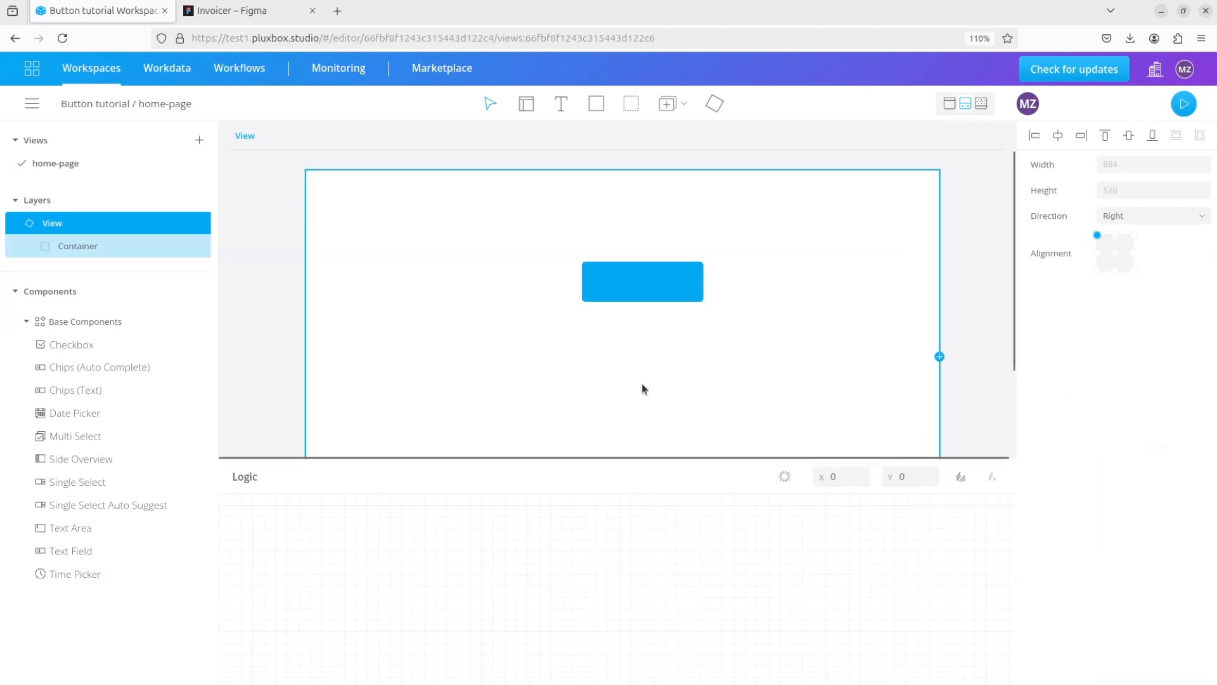
# - Add a text element, nest it inside the container and set its position to Relative
pyautogui.click(562, 105)
pyautogui.click(619, 284)
pyautogui.moveTo(69, 277); pyautogui.dragTo(158, 262)
pyautogui.click(94, 270)
pyautogui.click(1173, 169)
pyautogui.click(1142, 197)
# - Enter "Delete item" as the content of the text element inside the container
pyautogui.moveTo(621, 268); pyautogui.dragTo(619, 278)
pyautogui.doubleClick(609, 276)
pyautogui.write('Delete item')
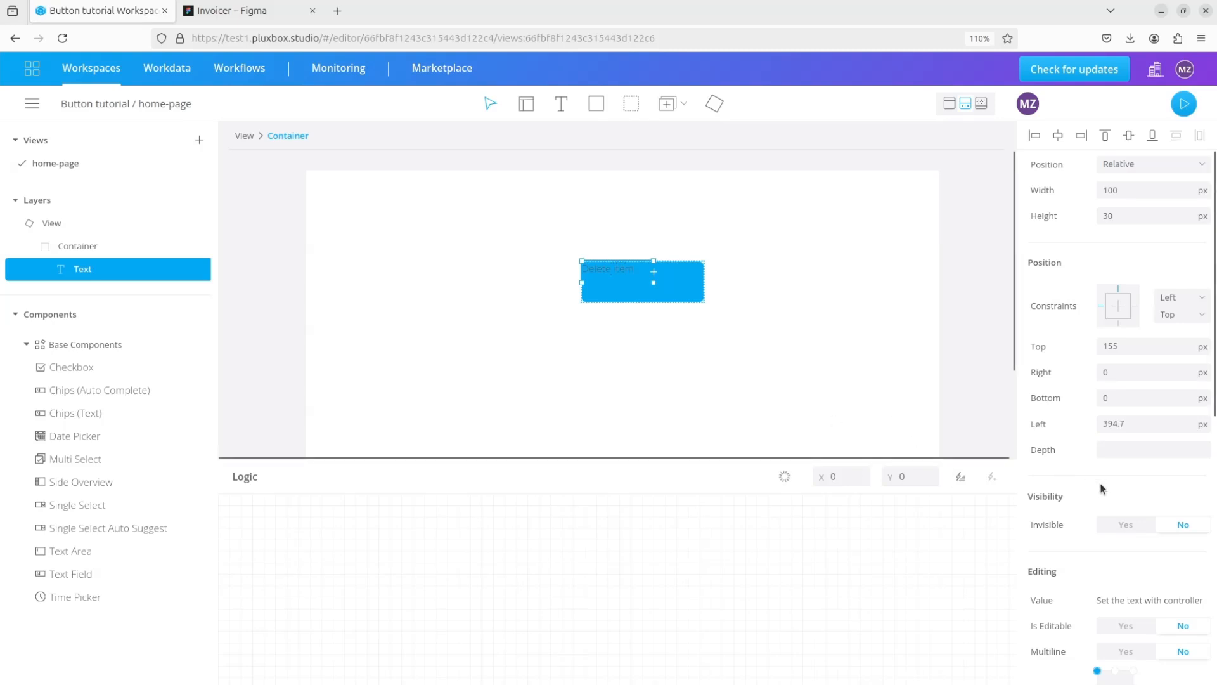
# - Change the color of the "Delete item" text to white (#ffffffff)
pyautogui.scroll(-5, 1103, 485)
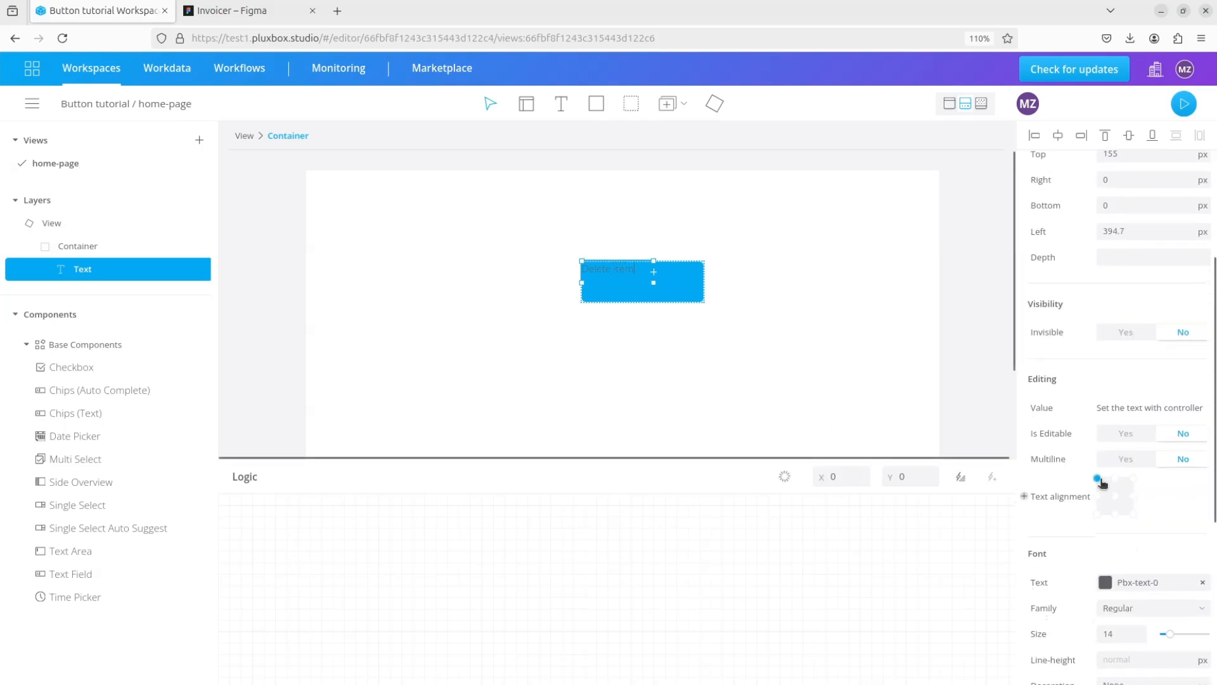
pyautogui.click(1105, 493)
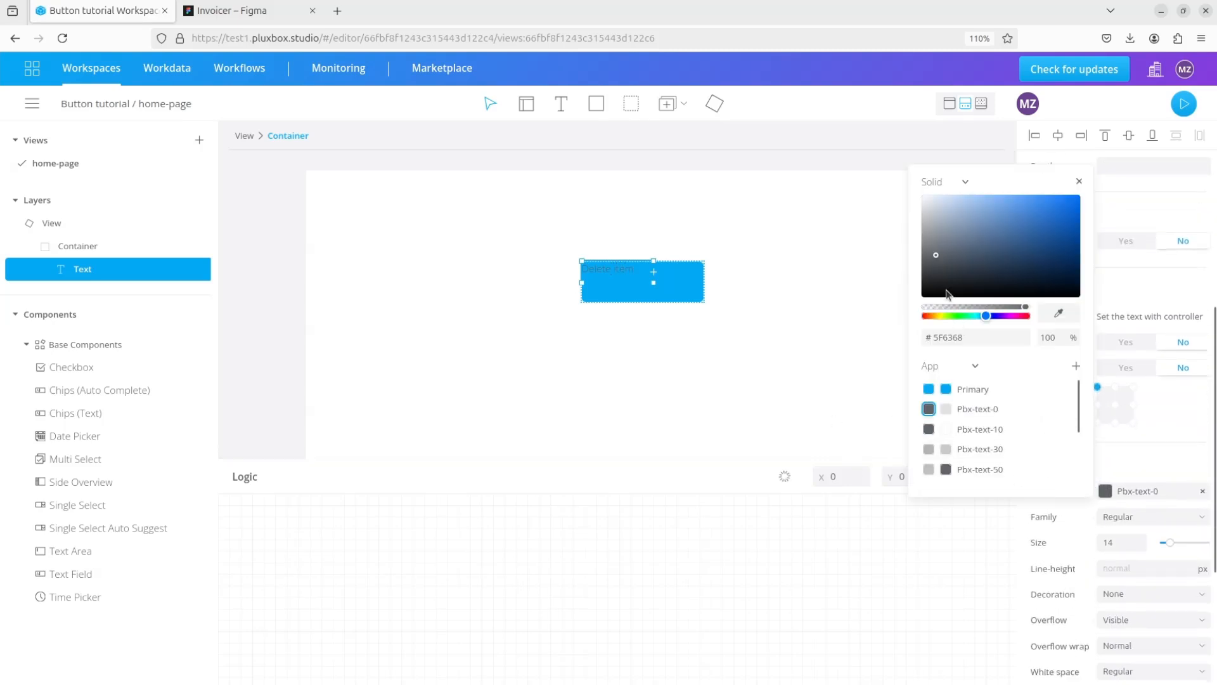
pyautogui.moveTo(936, 255); pyautogui.dragTo(908, 190)
pyautogui.click(906, 140)
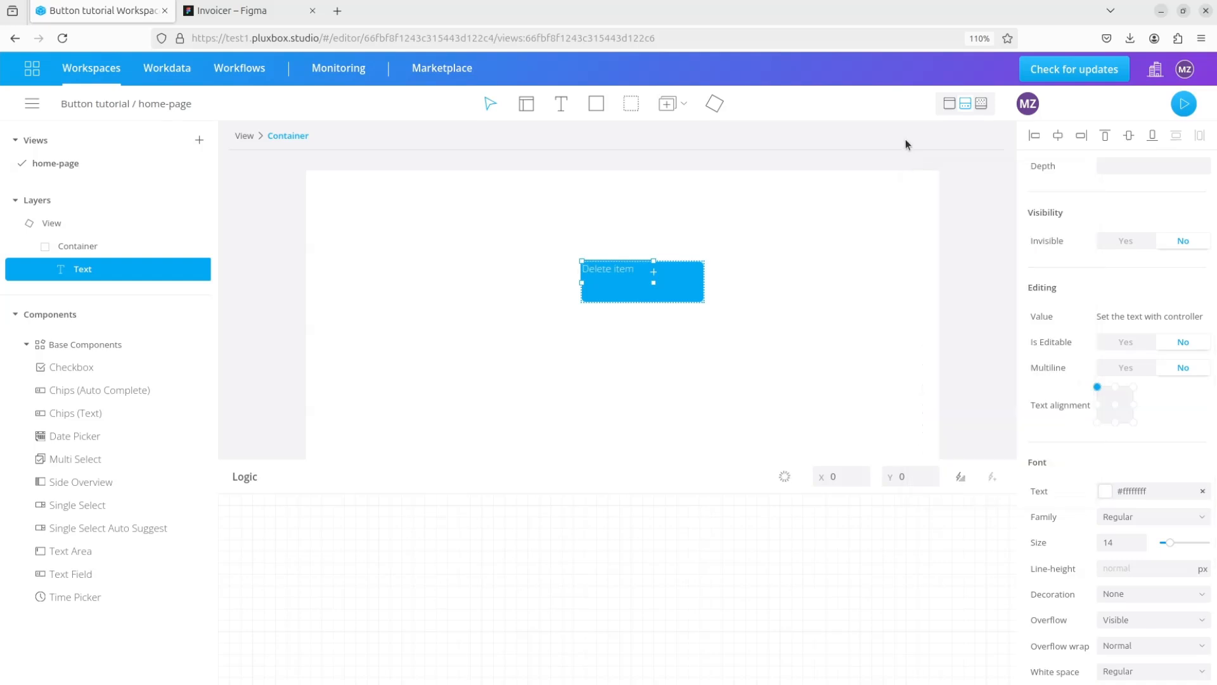
# - Format the "Delete item" text with the Thin font family at size 16, aligned to the center
pyautogui.click(1125, 519)
pyautogui.click(1110, 562)
pyautogui.doubleClick(1116, 544)
pyautogui.write('16')
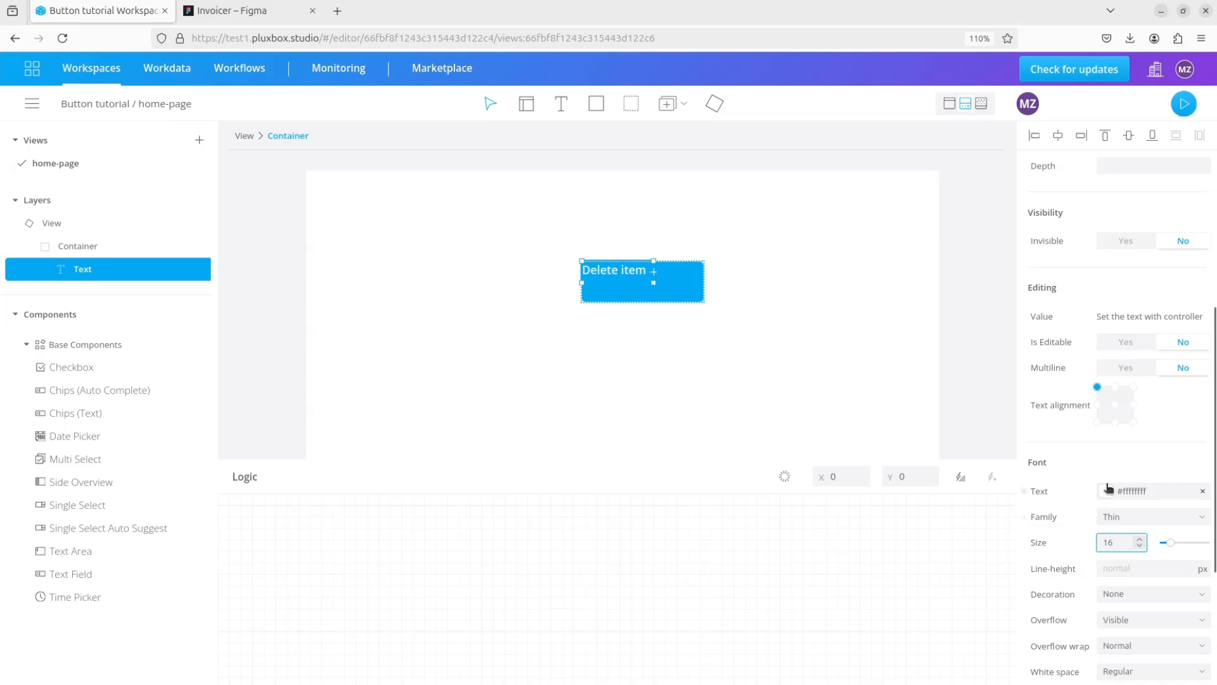
pyautogui.click(1116, 404)
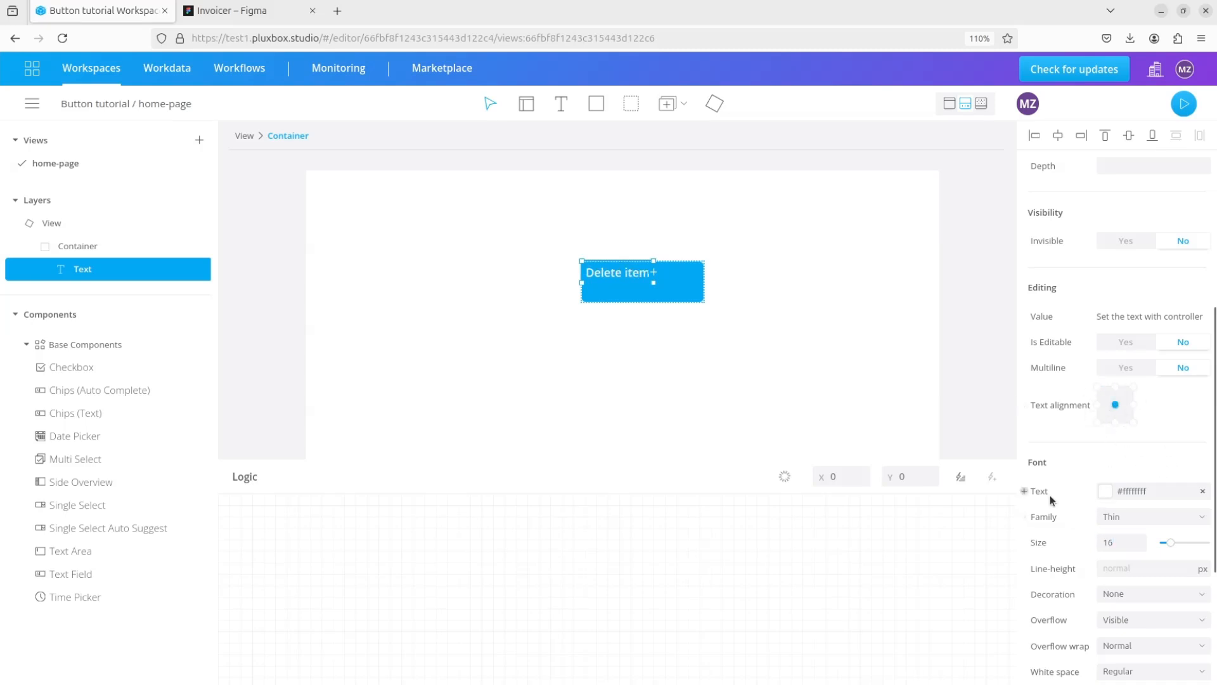
# - Set the text element's height to 100 % and its width to hug
pyautogui.scroll(3, 1167, 266)
pyautogui.scroll(2, 1167, 267)
pyautogui.click(1207, 219)
pyautogui.click(1195, 248)
pyautogui.click(1123, 217)
pyautogui.write('100')
pyautogui.click(1207, 194)
pyautogui.click(1203, 249)
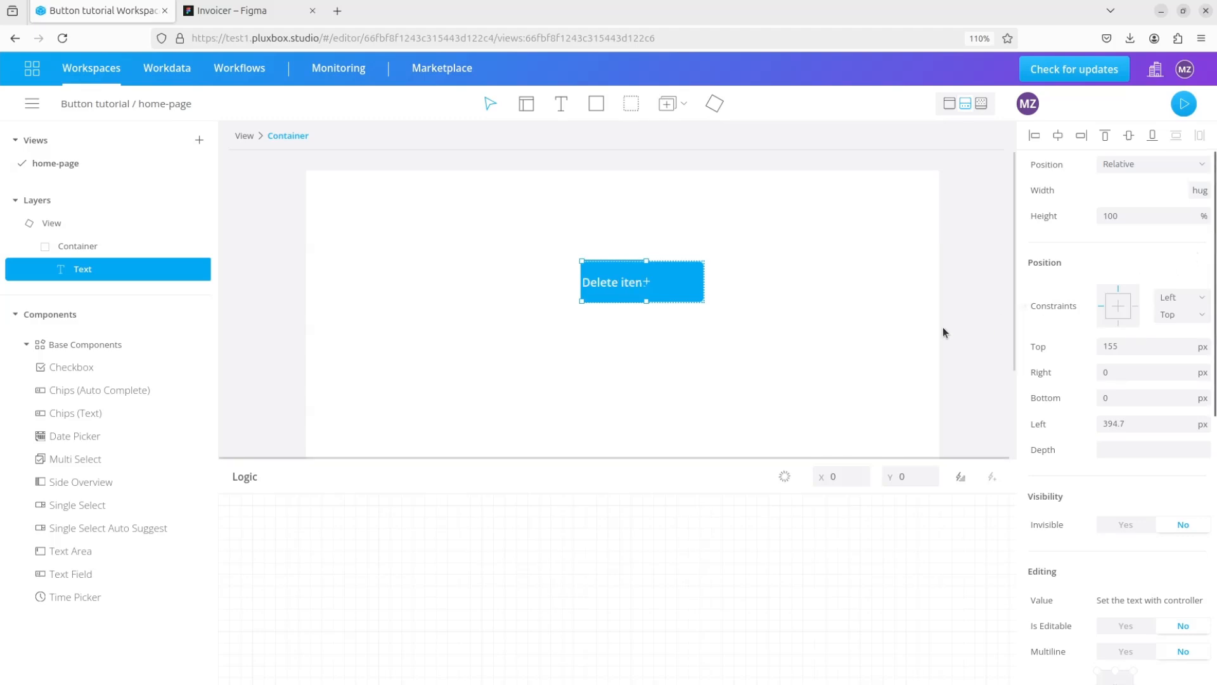
# - Align the container's content to the middle left and set its right and left padding to 24
pyautogui.click(78, 246)
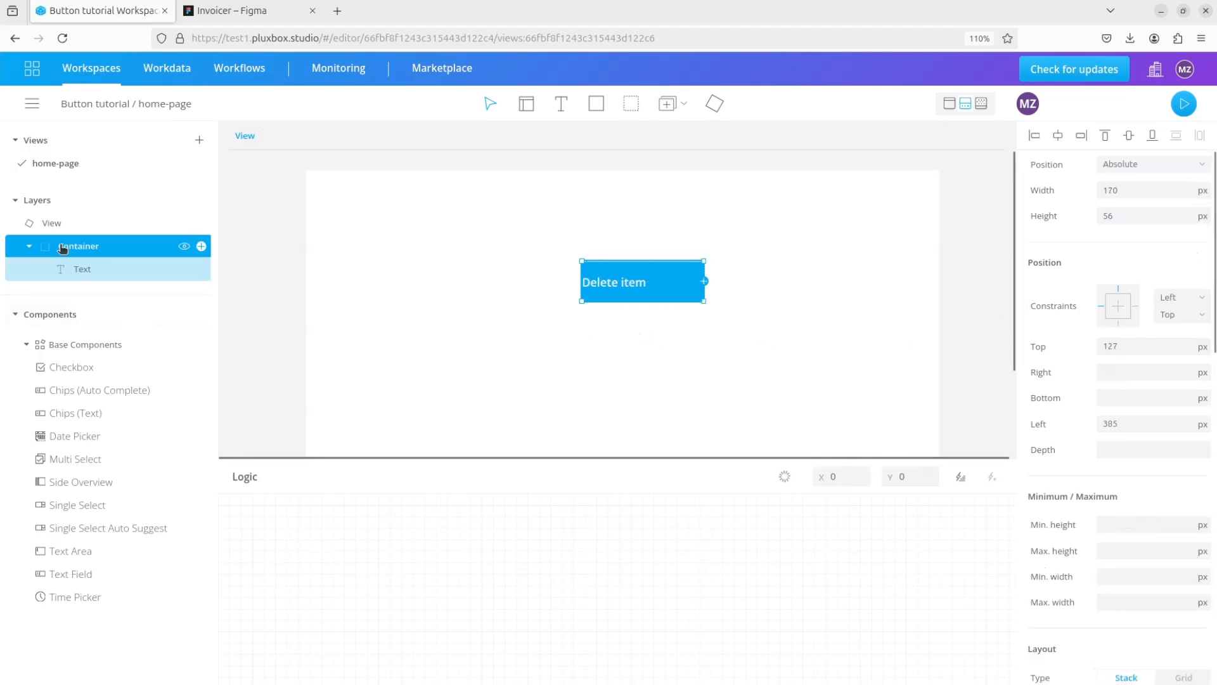
pyautogui.scroll(-4, 1088, 391)
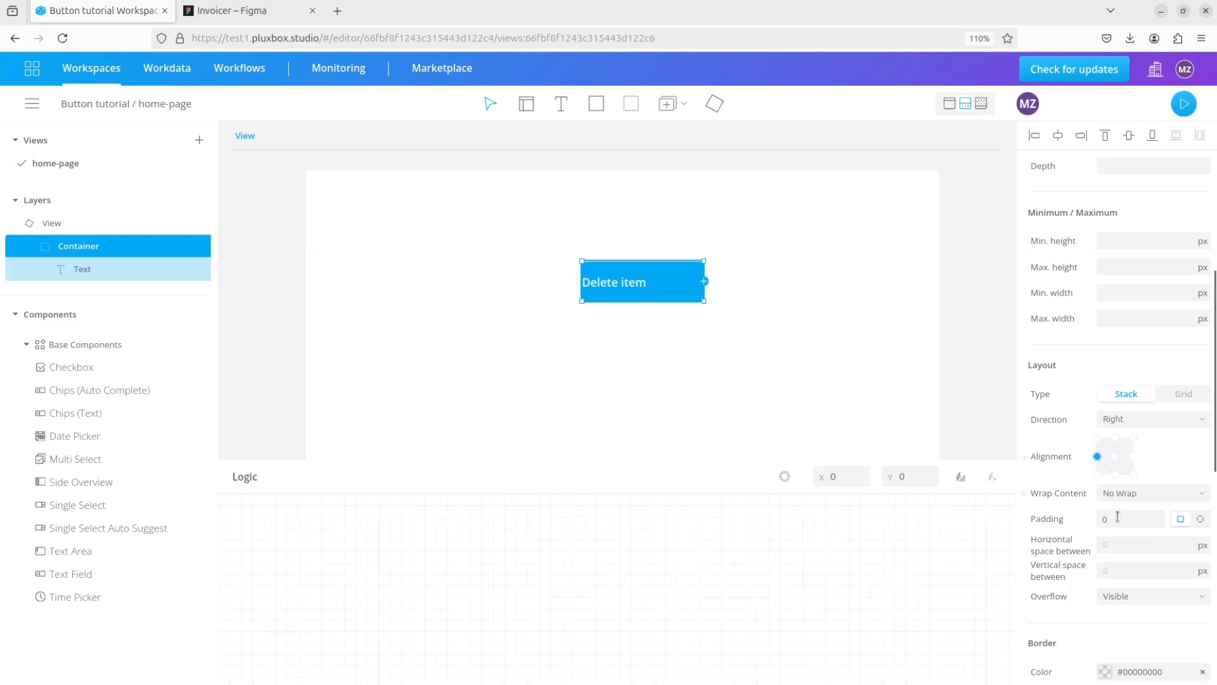
pyautogui.click(1199, 522)
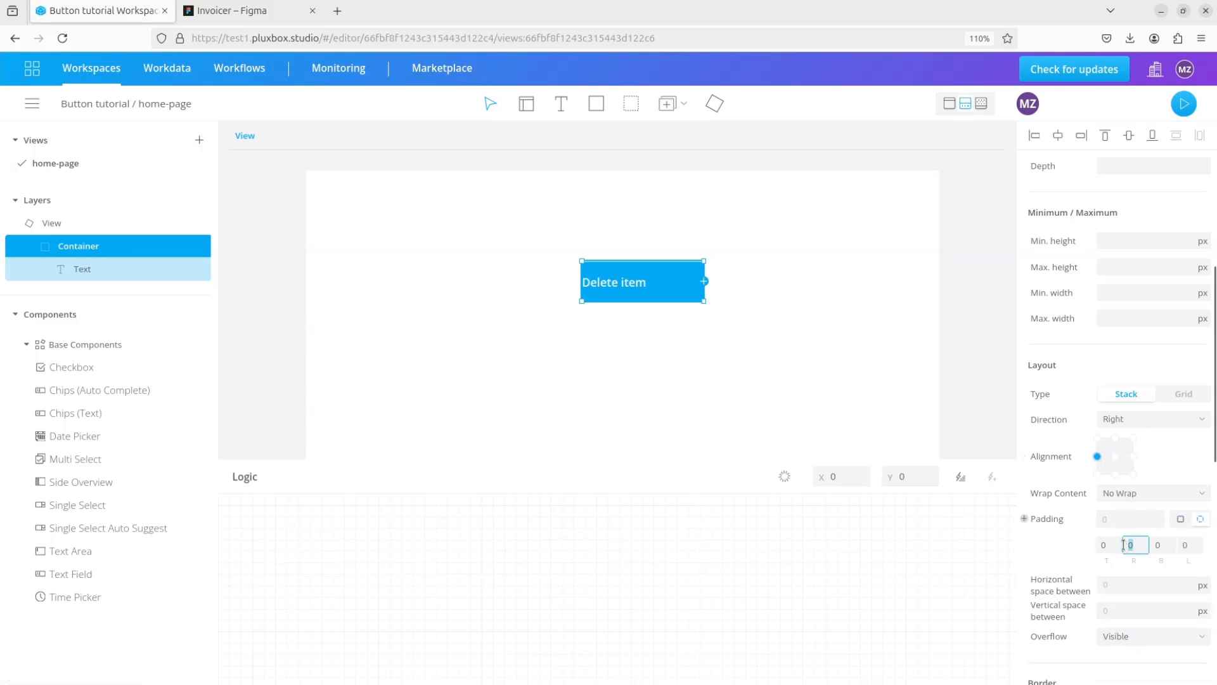
pyautogui.write('24')
pyautogui.click(1190, 545)
pyautogui.write('24')
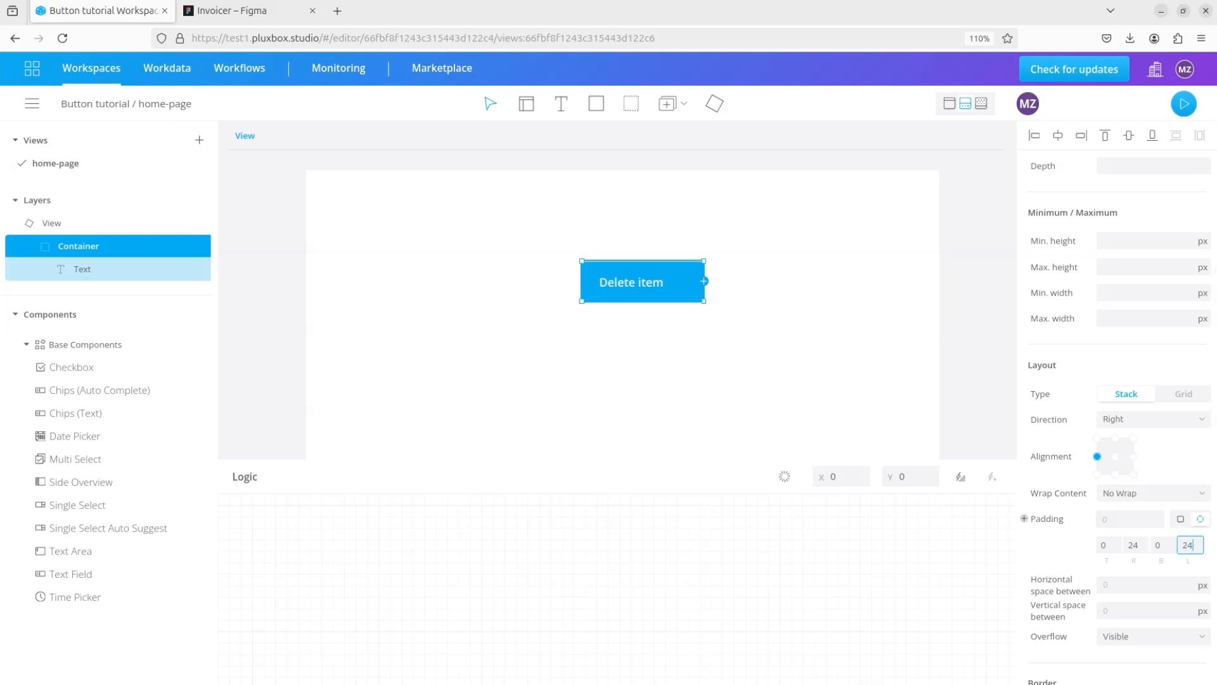
# - Set the container's horizontal space between items to 8 px
pyautogui.click(1118, 584)
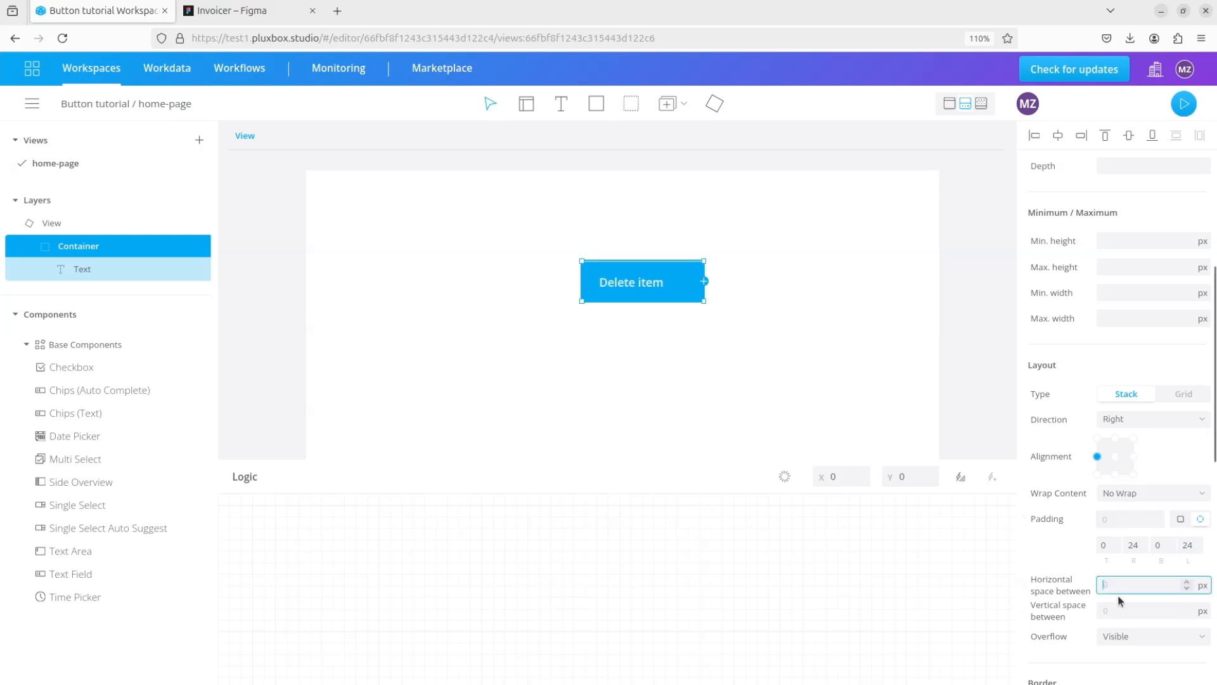
pyautogui.write('8')
pyautogui.click(725, 325)
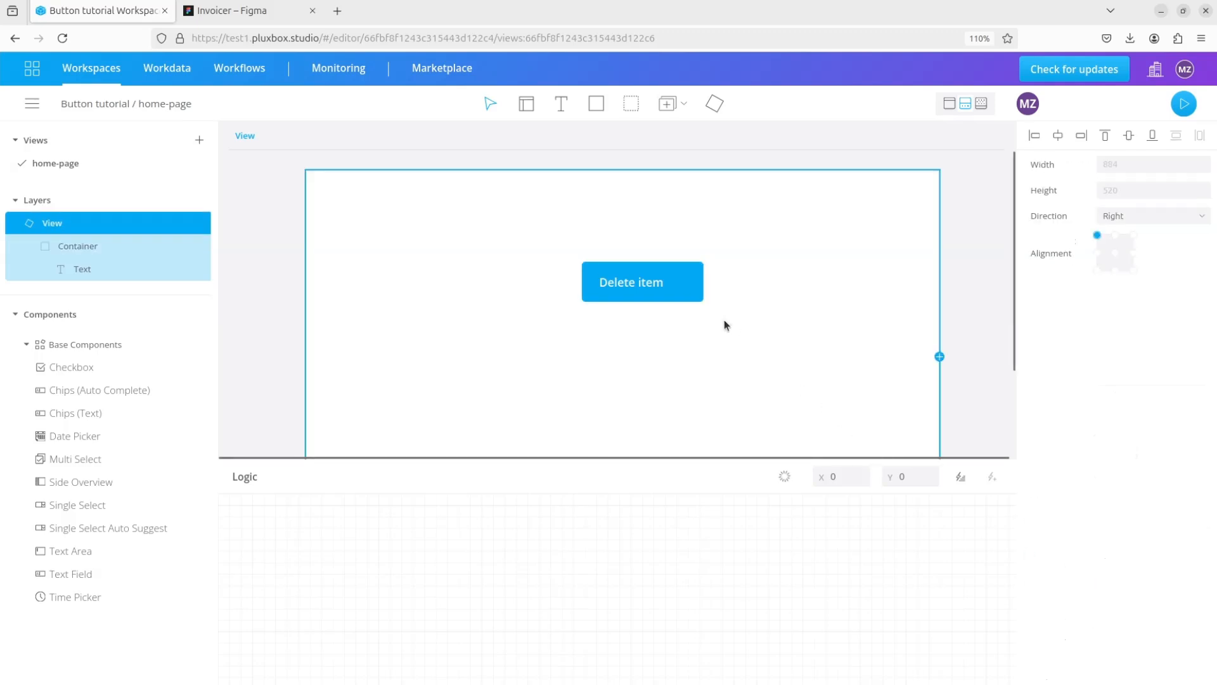
# - Place an svg media element on the blue container and size it to 24 by 24 px
pyautogui.click(671, 105)
pyautogui.click(694, 157)
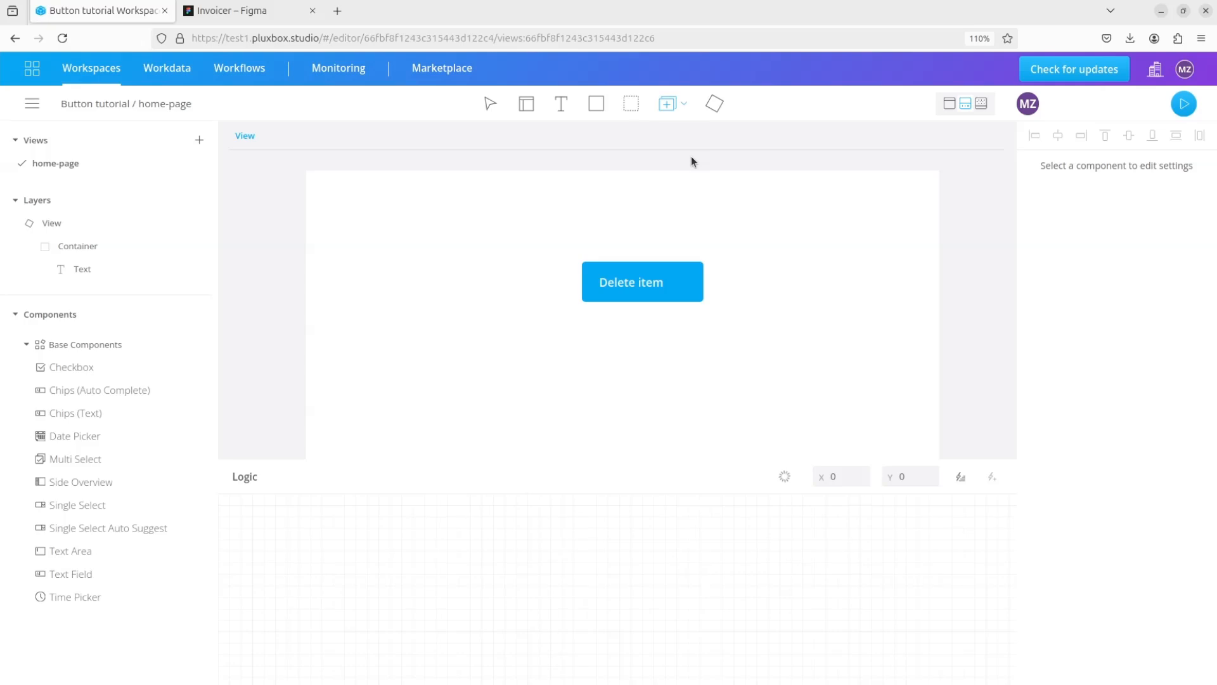
pyautogui.click(690, 286)
pyautogui.doubleClick(1137, 193)
pyautogui.doubleClick(1114, 220)
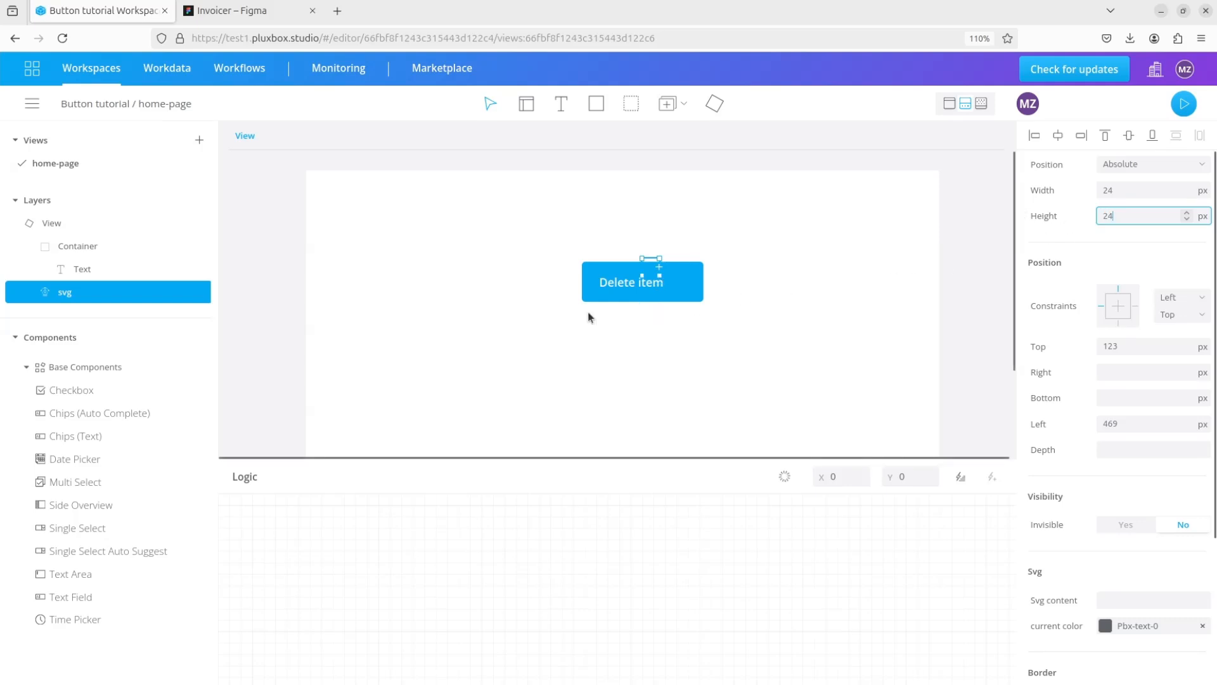
# - Nest the svg element inside the container after the text and set its position to Relative
pyautogui.moveTo(70, 289); pyautogui.dragTo(120, 277)
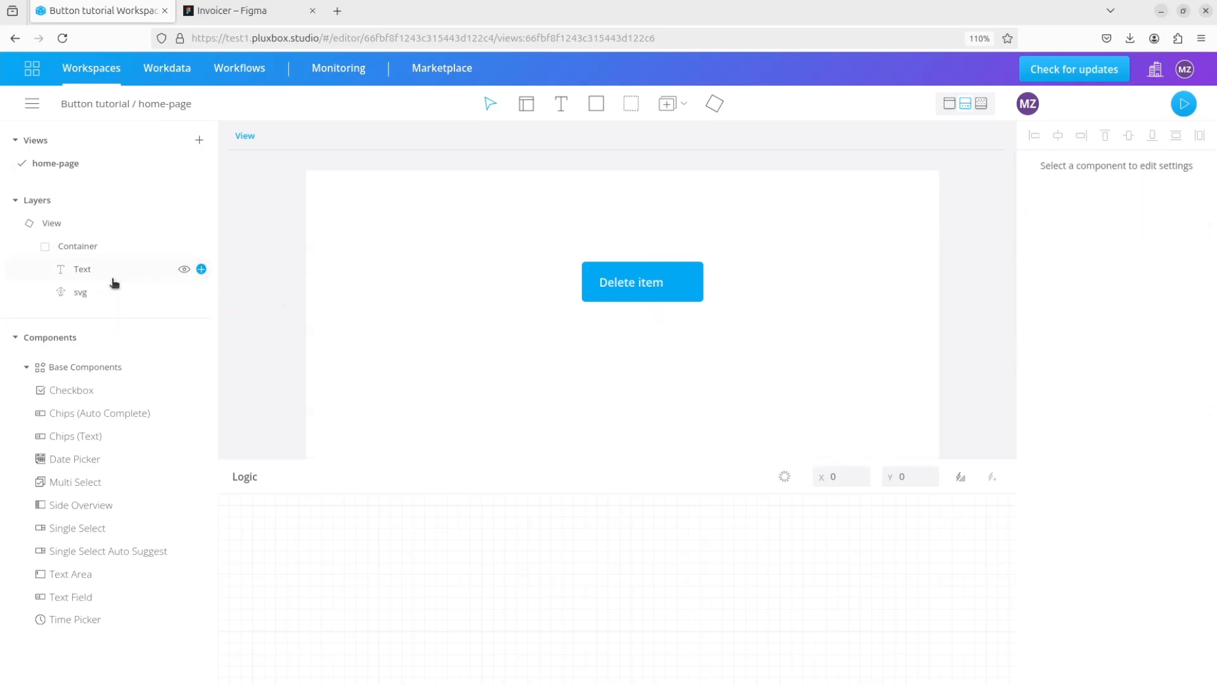
pyautogui.click(88, 298)
pyautogui.click(1158, 166)
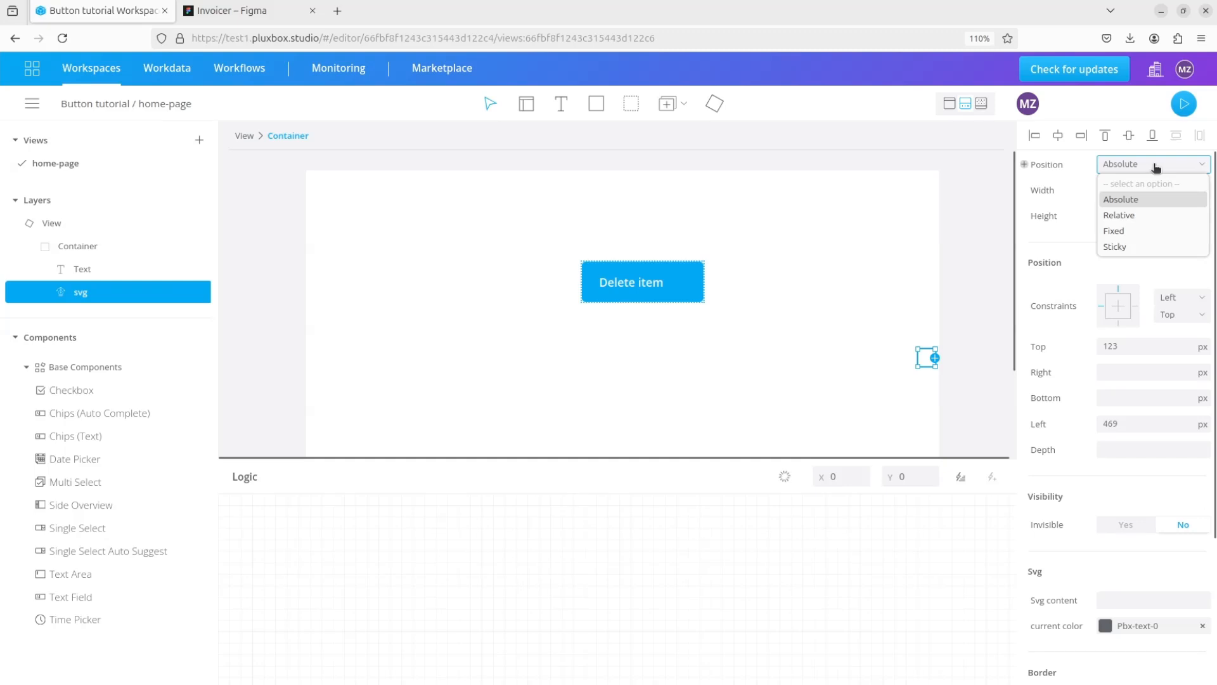
pyautogui.click(1110, 216)
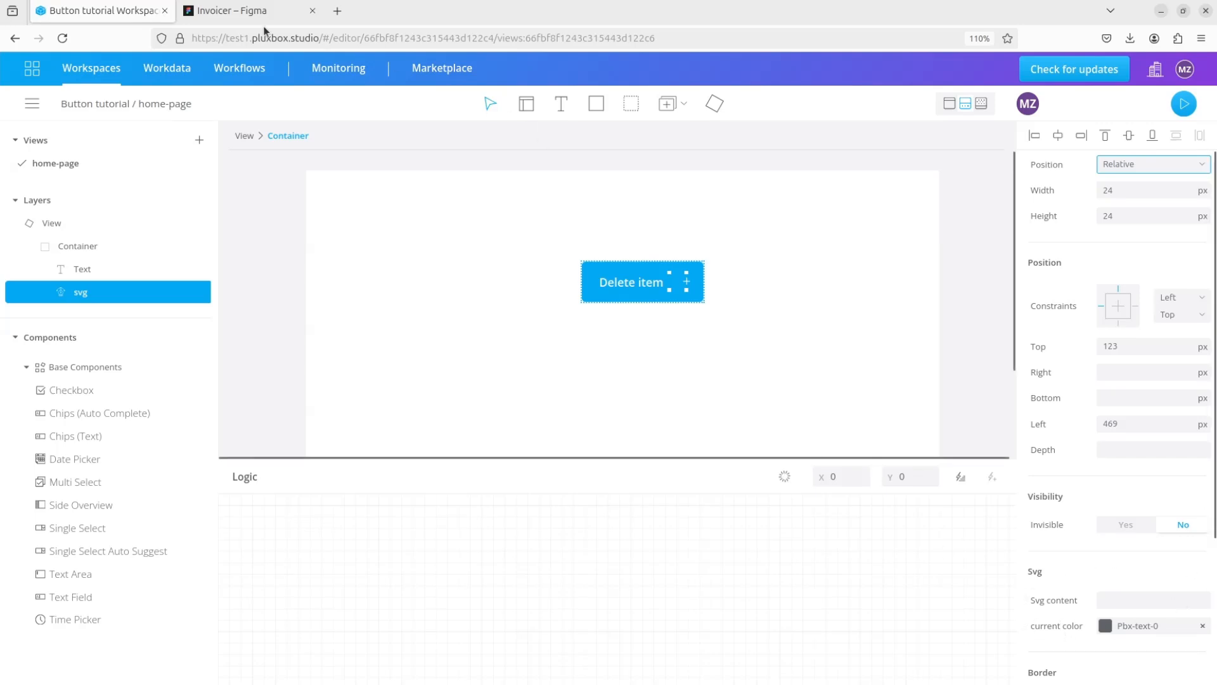
# - Switch to the Invoicer file in Figma and copy the trash icon as SVG
pyautogui.click(248, 19)
pyautogui.click(437, 191)
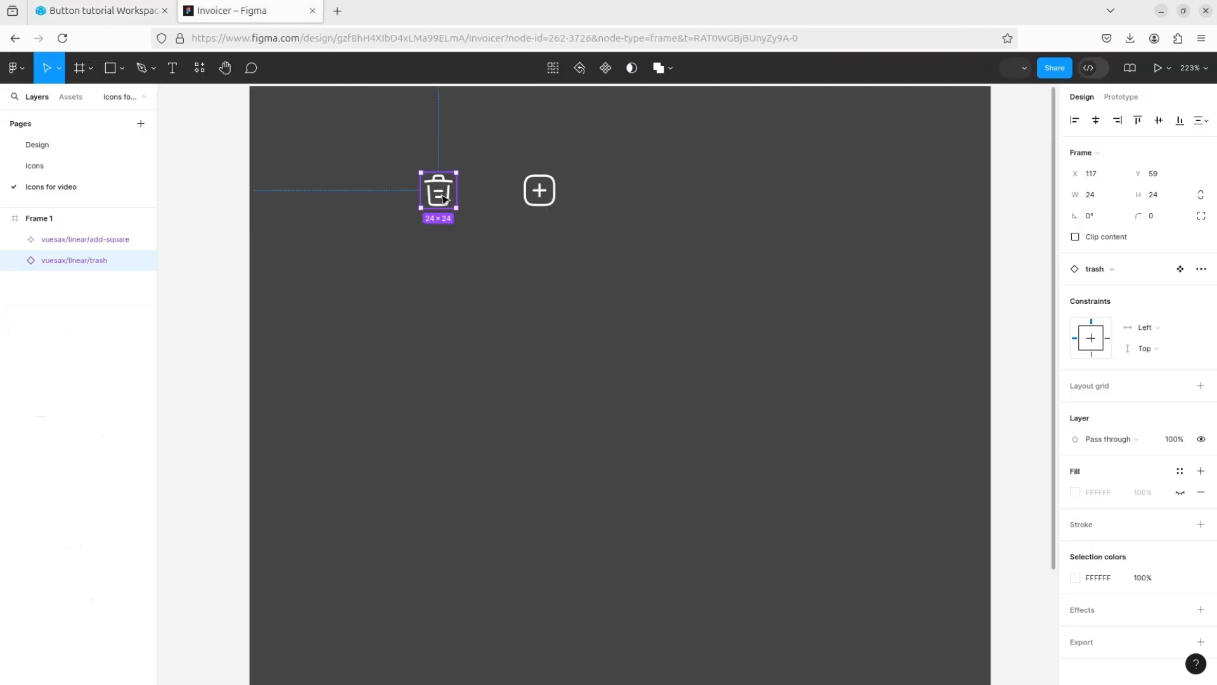
pyautogui.rightClick(436, 184)
pyautogui.moveTo(502, 242)
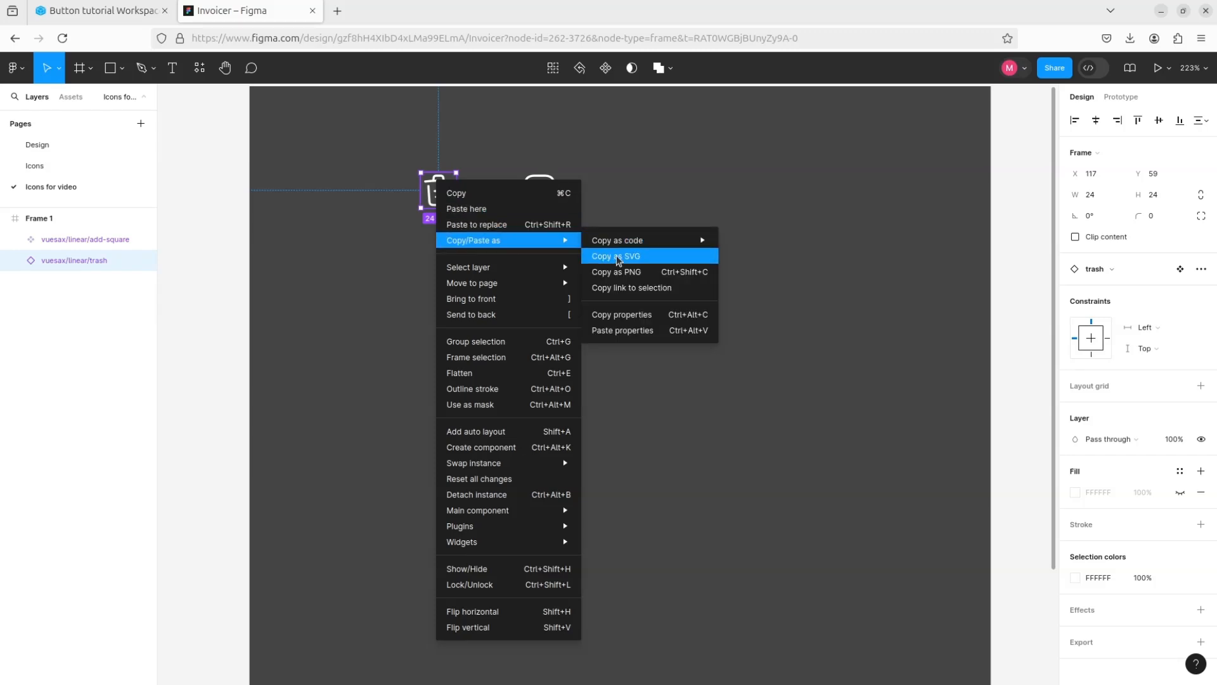
pyautogui.click(613, 257)
# - Return to the Button tutorial workspace and paste the copied trash icon code as the svg element's content
pyautogui.click(95, 11)
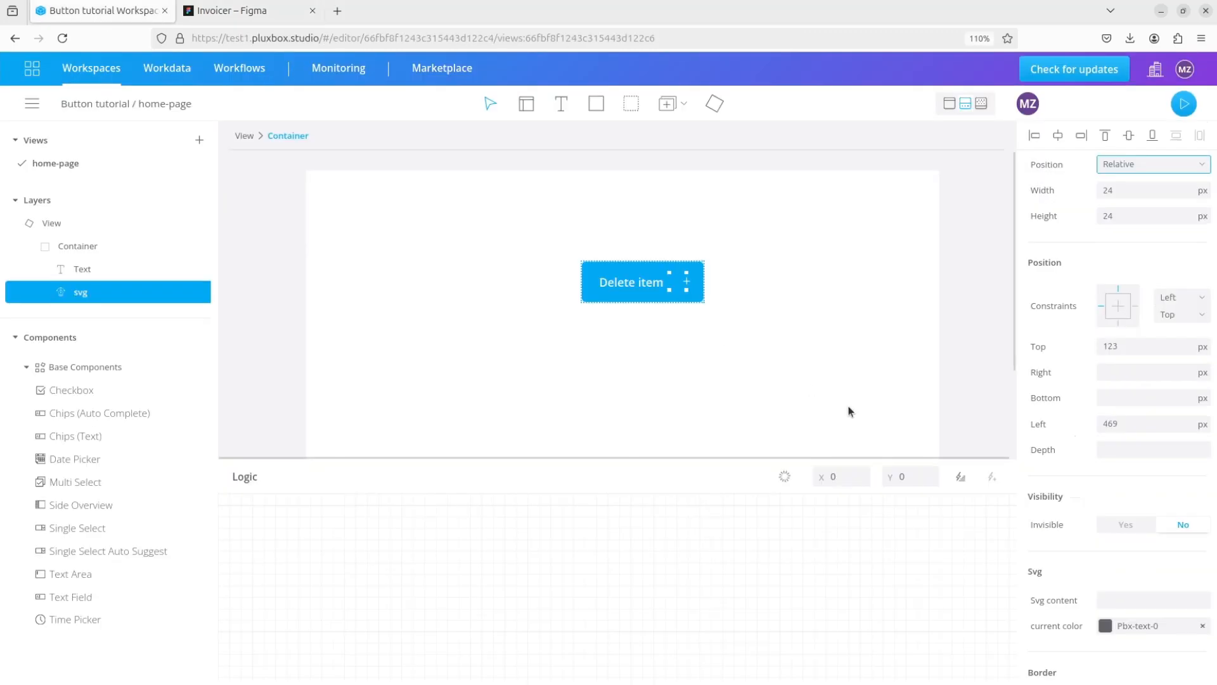
pyautogui.click(1106, 596)
pyautogui.hotkey('ctrl', 'v')
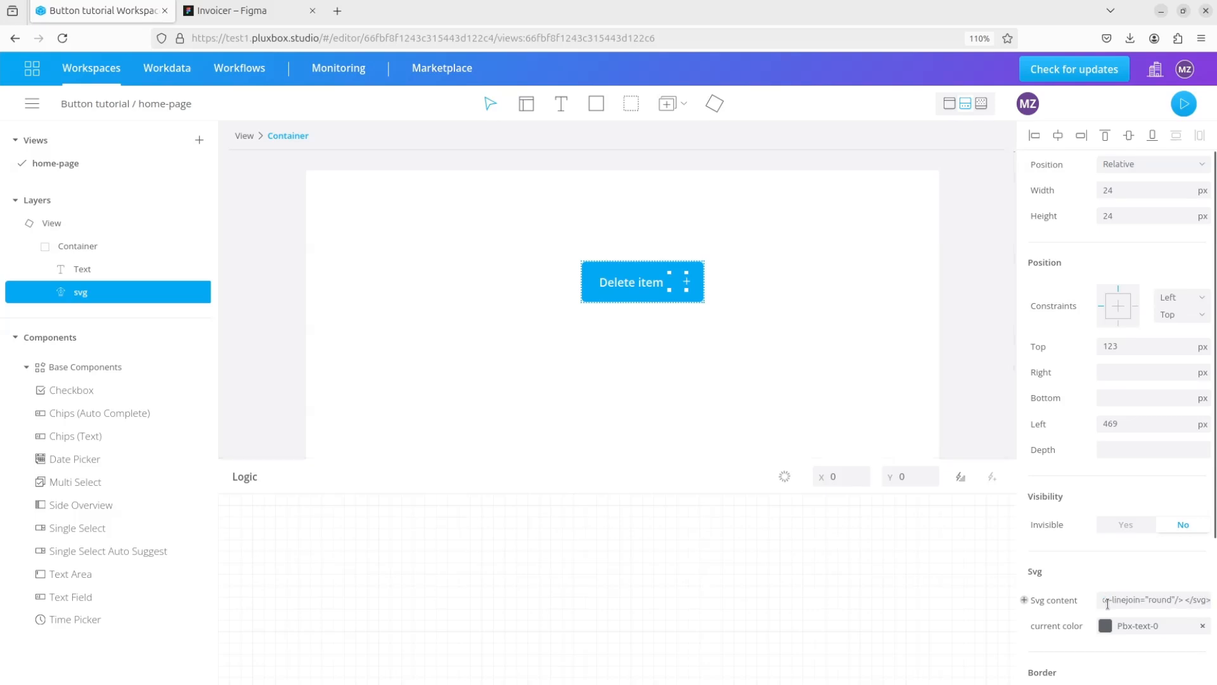
pyautogui.click(677, 325)
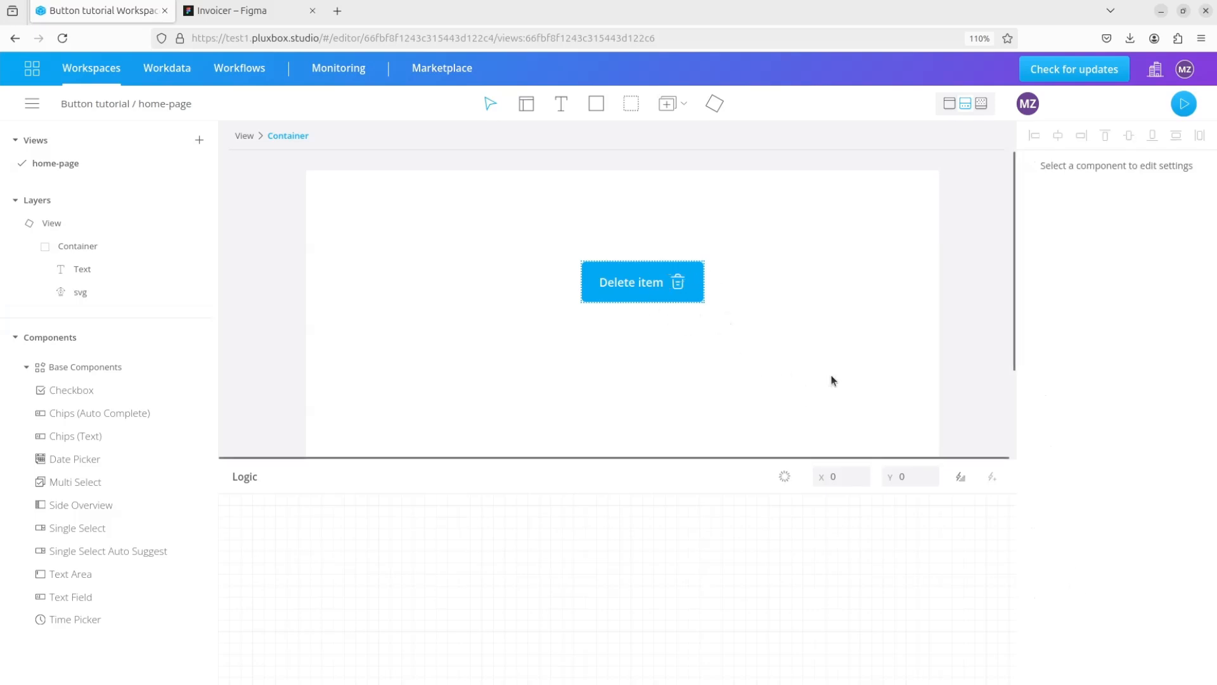
# - Create a user component titled "fill button" from the container
pyautogui.click(76, 246)
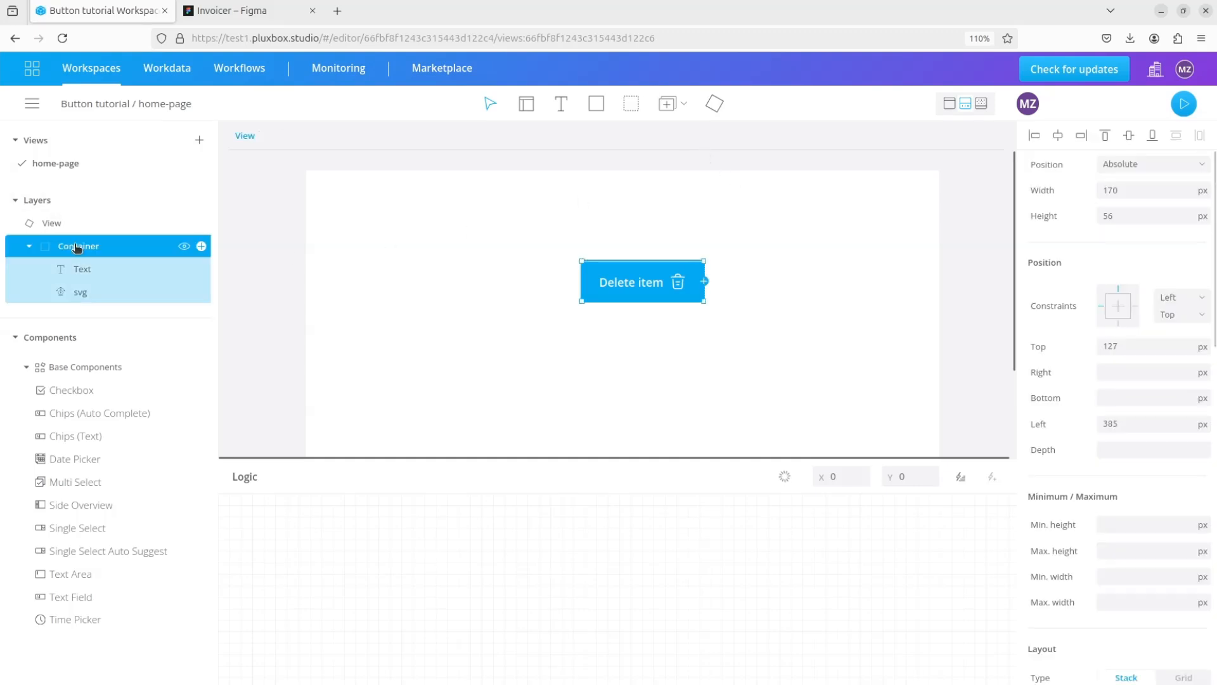
pyautogui.click(716, 108)
pyautogui.write('Fill')
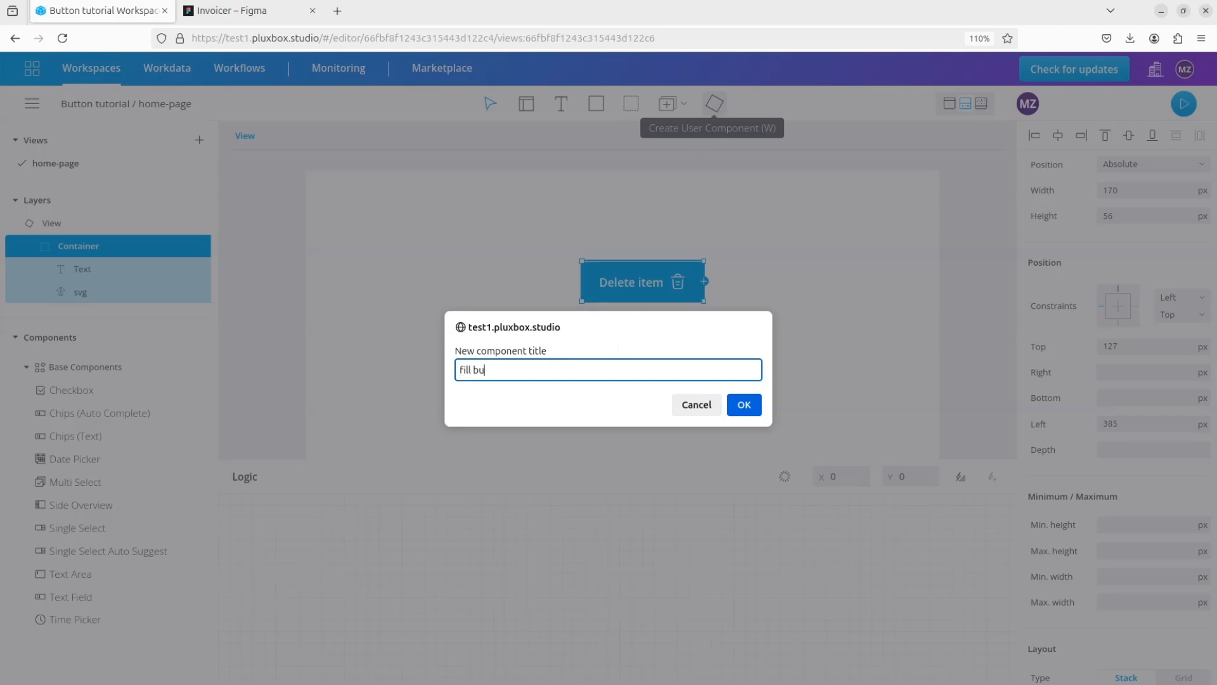
pyautogui.write(' button')
pyautogui.click(744, 404)
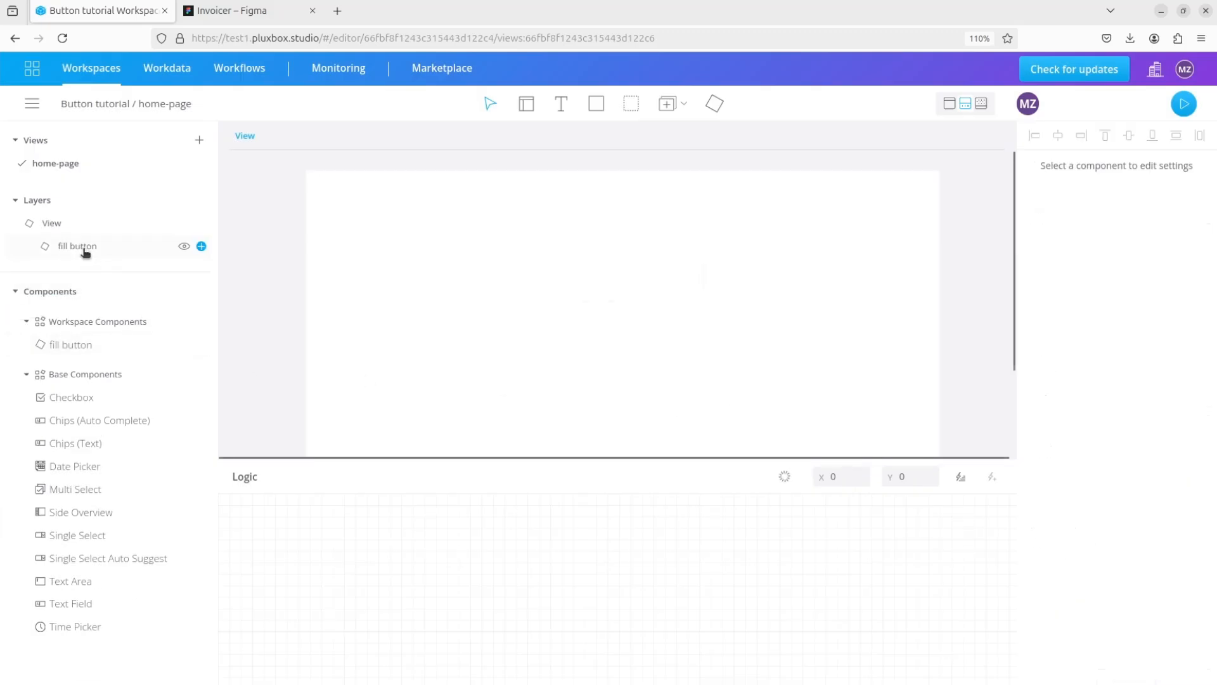
# - Open the fill button component and set its container's Top and Left positions to 0 px
pyautogui.click(81, 248)
pyautogui.click(44, 245)
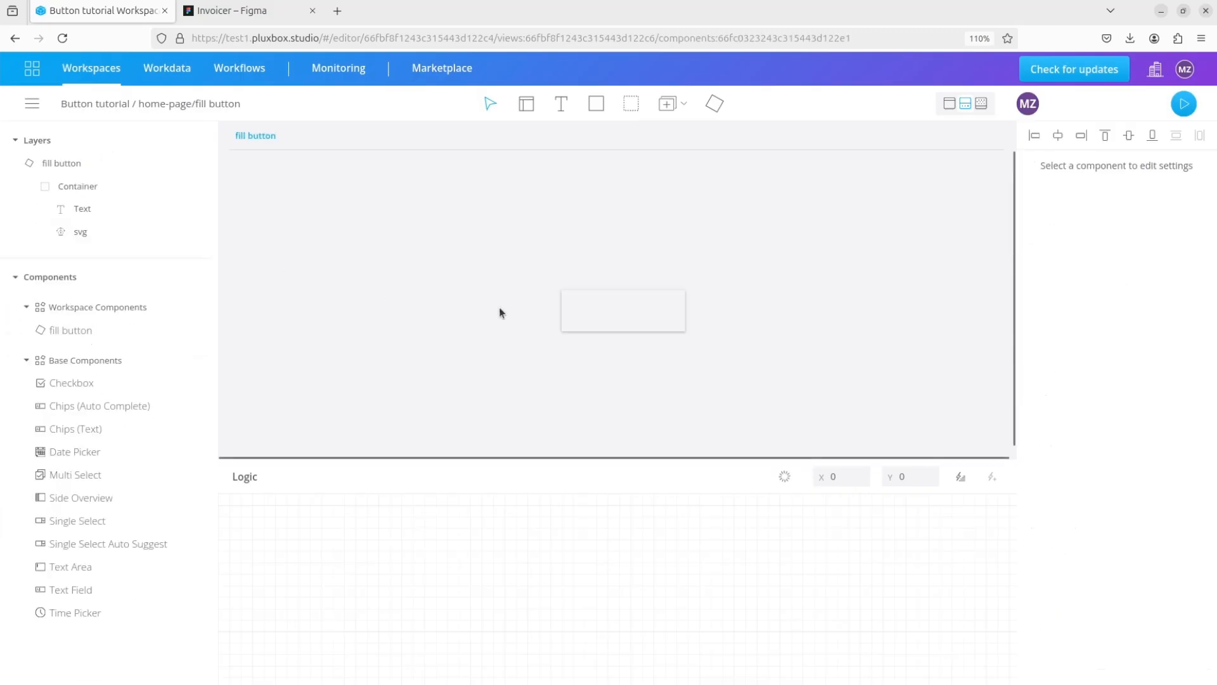
pyautogui.click(596, 319)
pyautogui.click(75, 190)
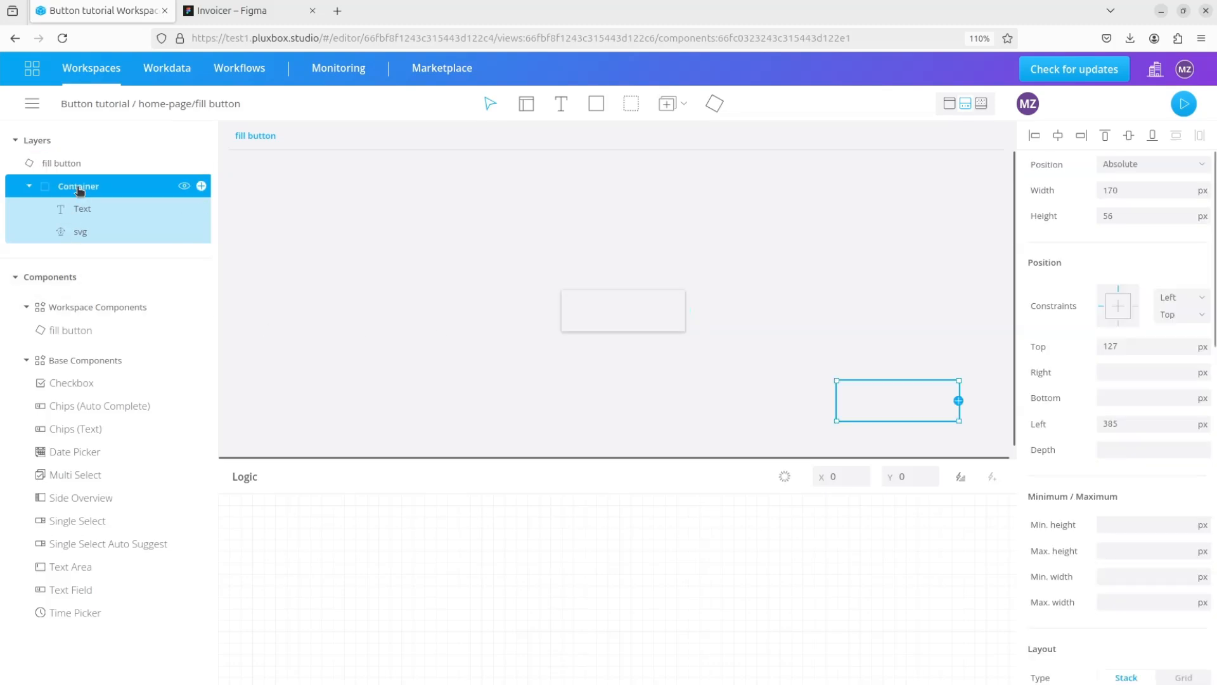
pyautogui.click(1139, 343)
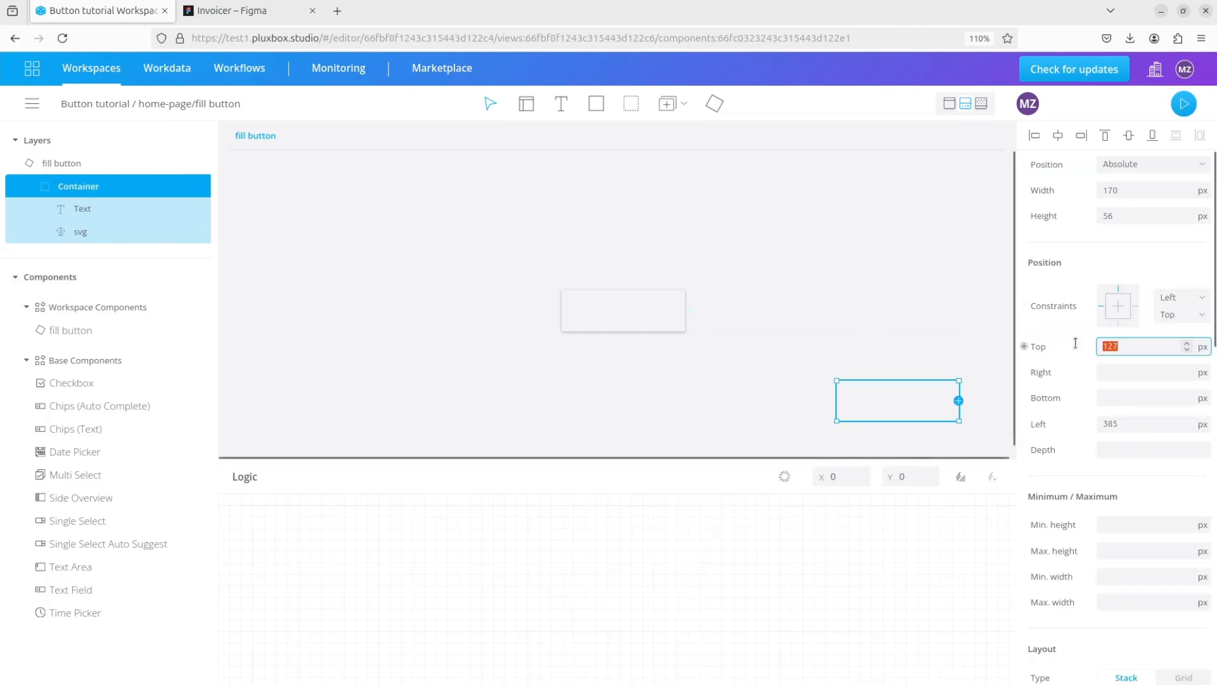
pyautogui.write('0')
pyautogui.click(1095, 425)
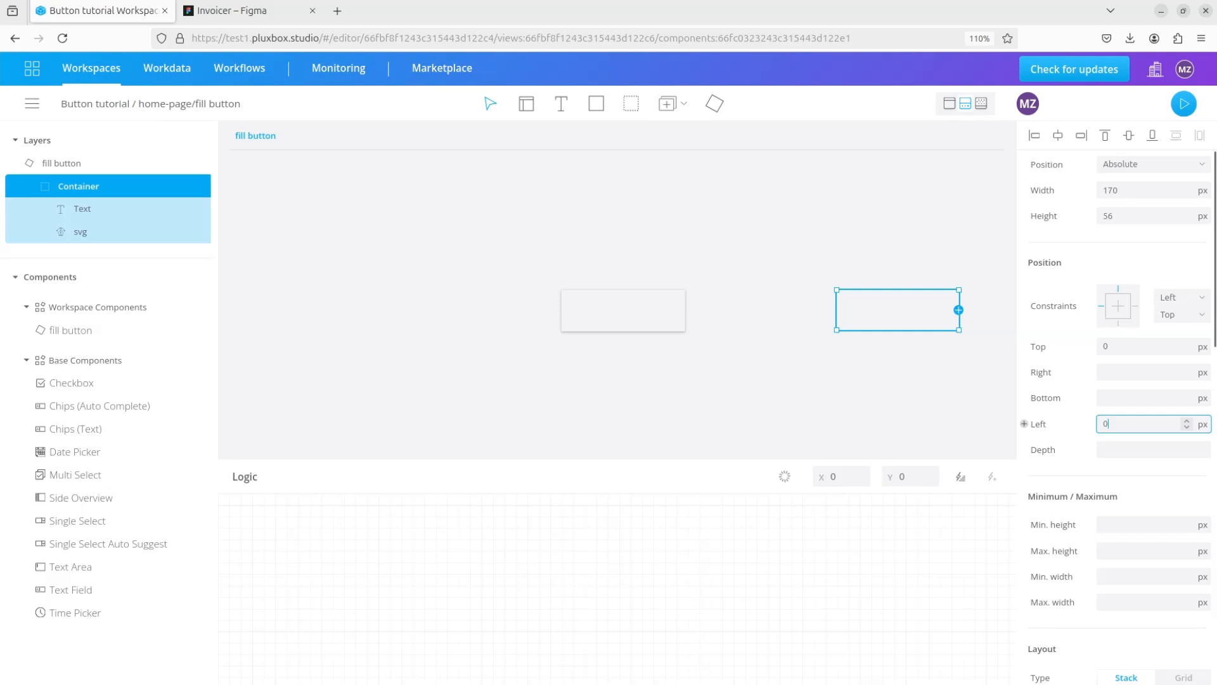
pyautogui.press('Return')
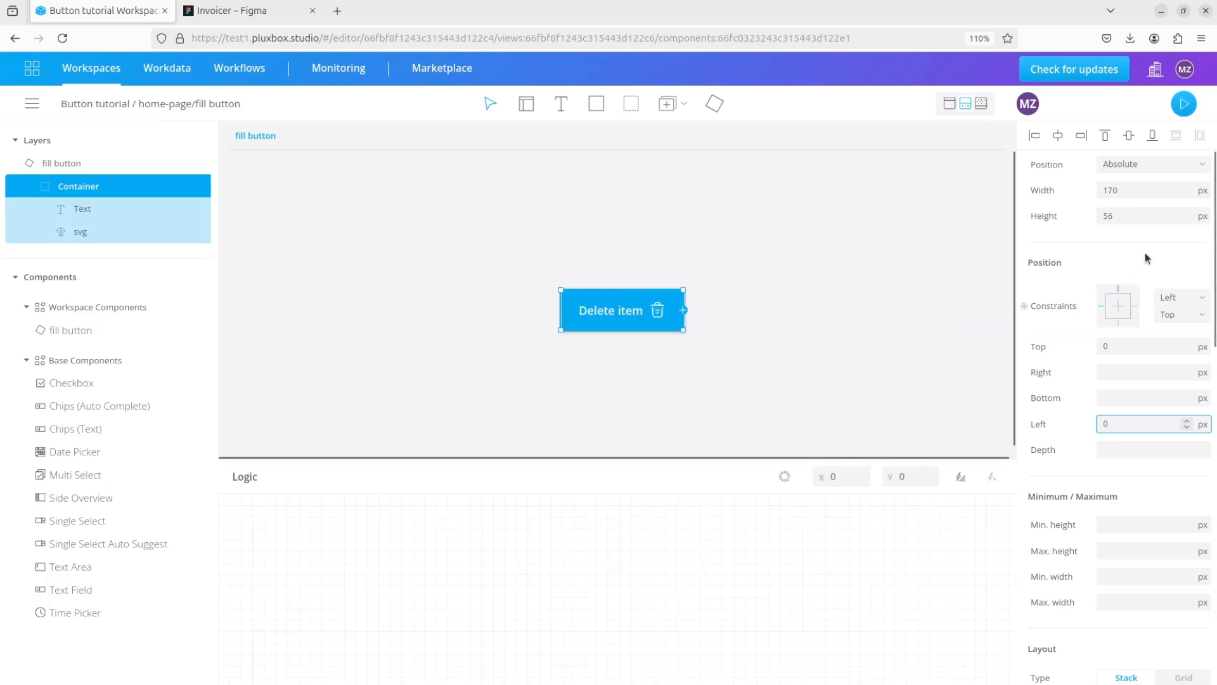
# - Set the container's width and height to 100%
pyautogui.click(1203, 190)
pyautogui.click(1201, 232)
pyautogui.click(1091, 191)
pyautogui.write('10')
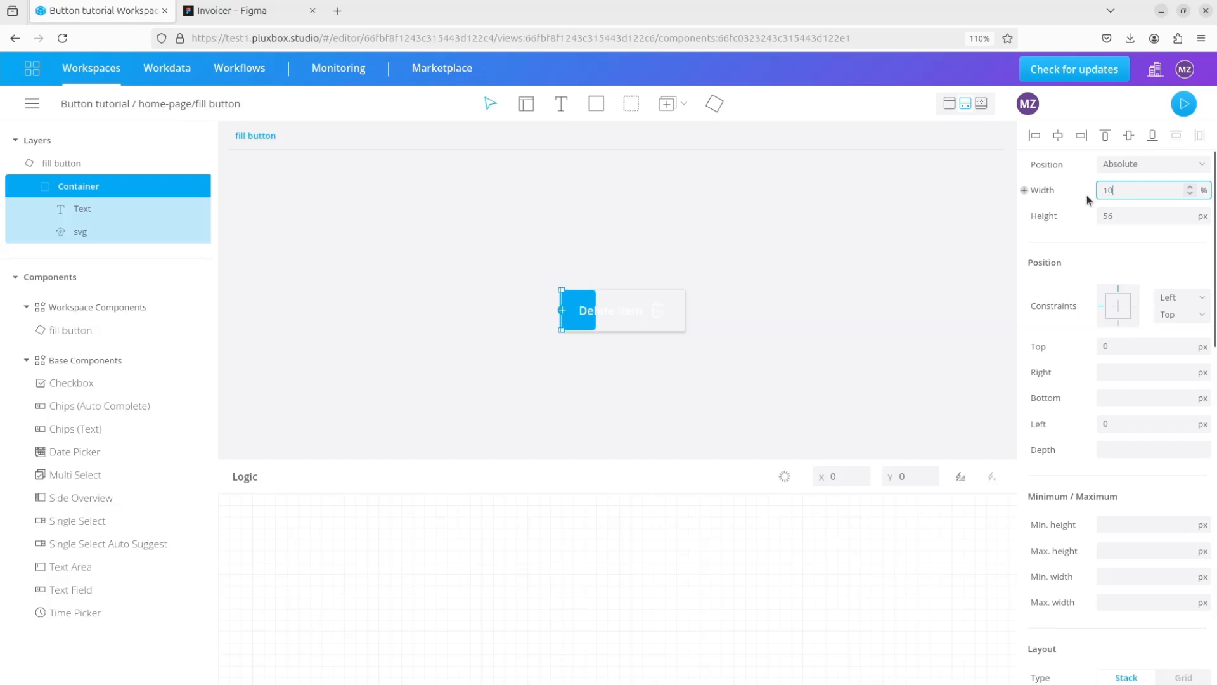
pyautogui.write('0')
pyautogui.click(1203, 217)
pyautogui.click(1180, 248)
pyautogui.moveTo(1142, 217); pyautogui.dragTo(1113, 214)
pyautogui.write('100')
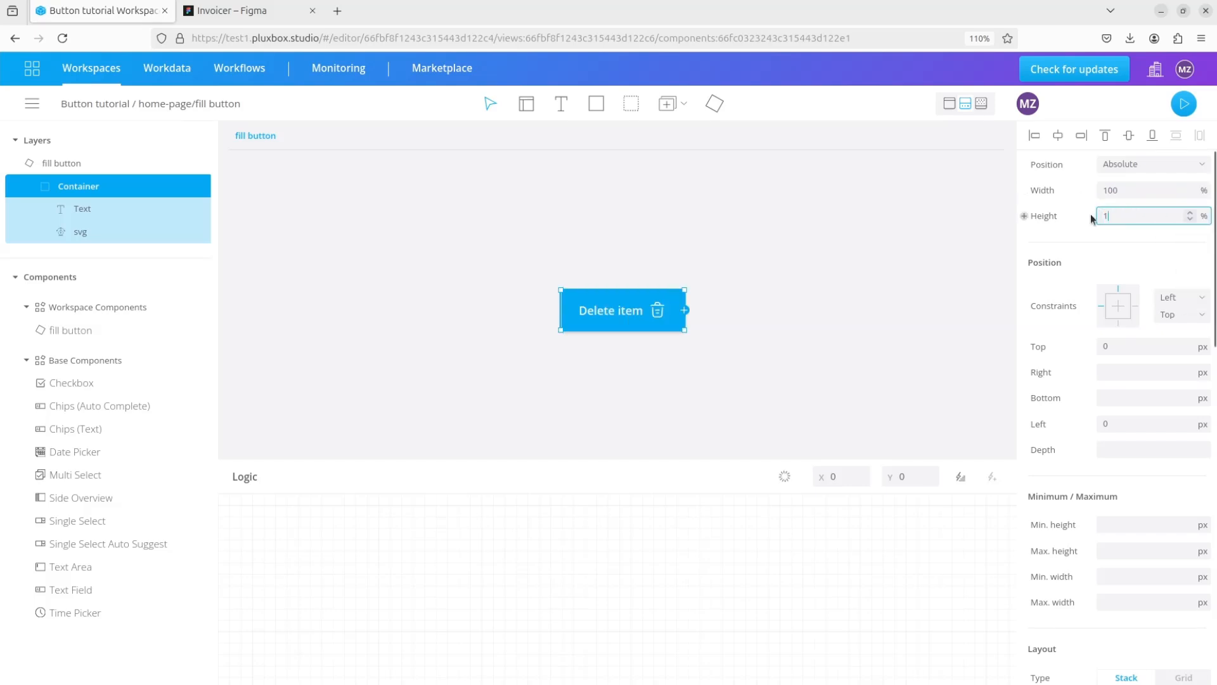
pyautogui.click(773, 338)
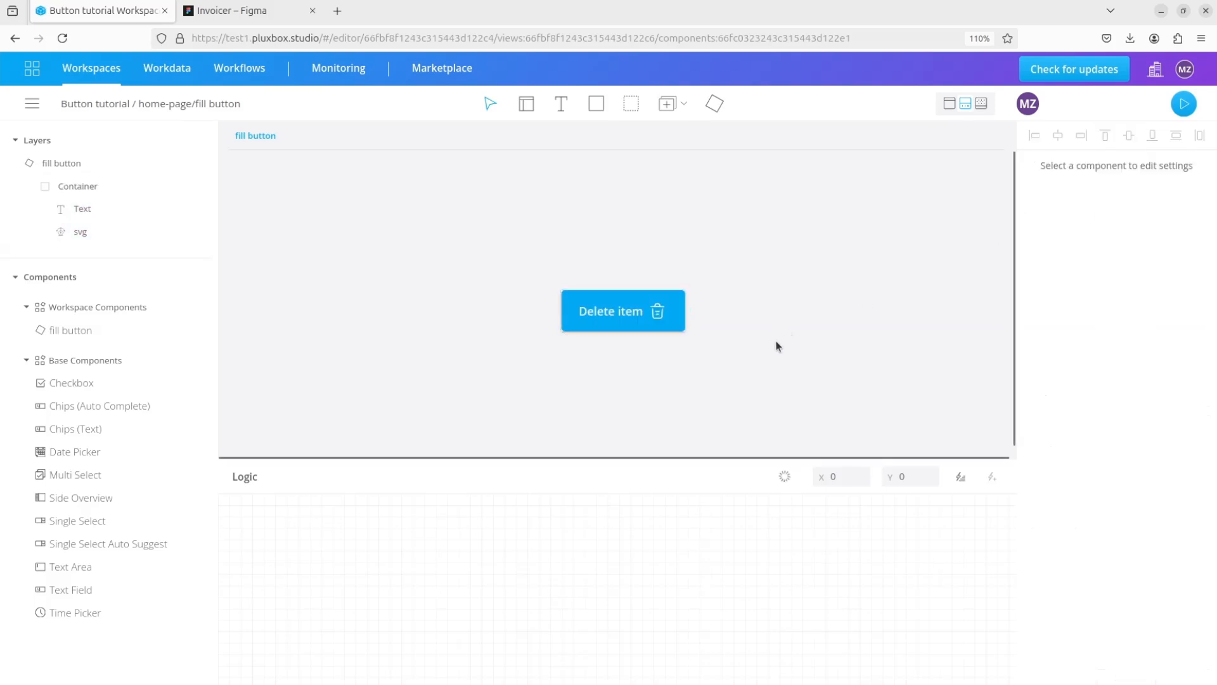
# - Add a Setting block to the component's logic and title it "caption"
pyautogui.click(953, 480)
pyautogui.write('Sett')
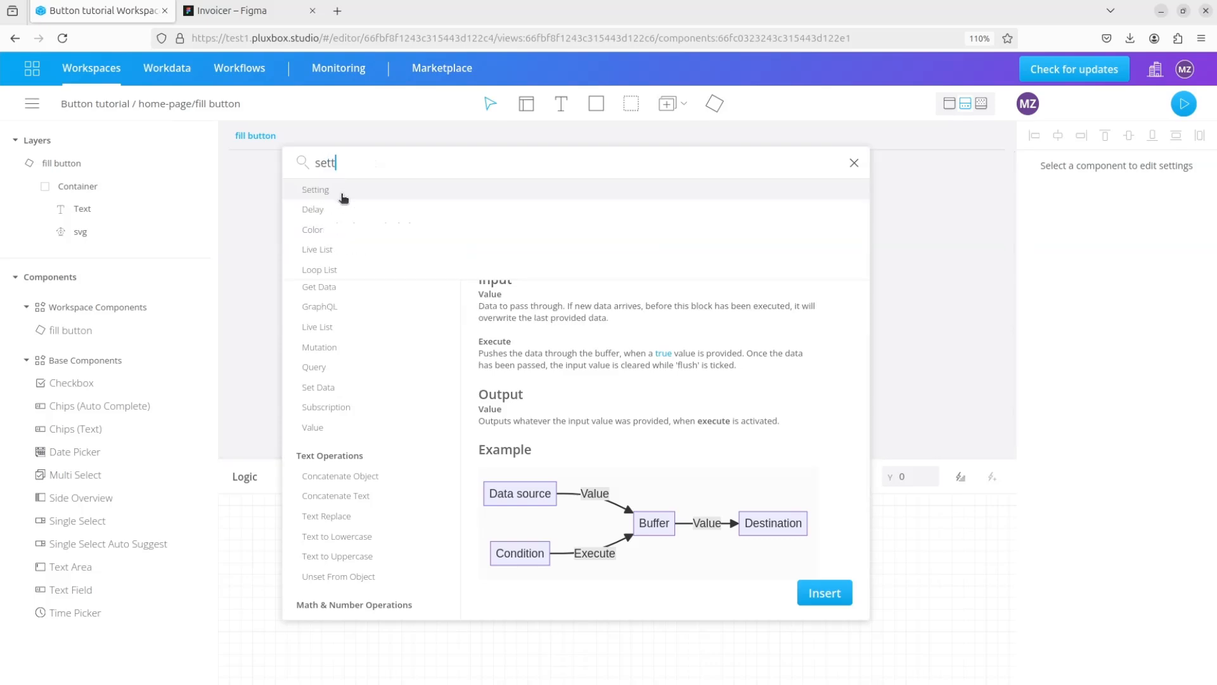
pyautogui.click(336, 194)
pyautogui.click(825, 592)
pyautogui.moveTo(325, 550); pyautogui.dragTo(490, 550)
pyautogui.click(460, 544)
pyautogui.write('caption')
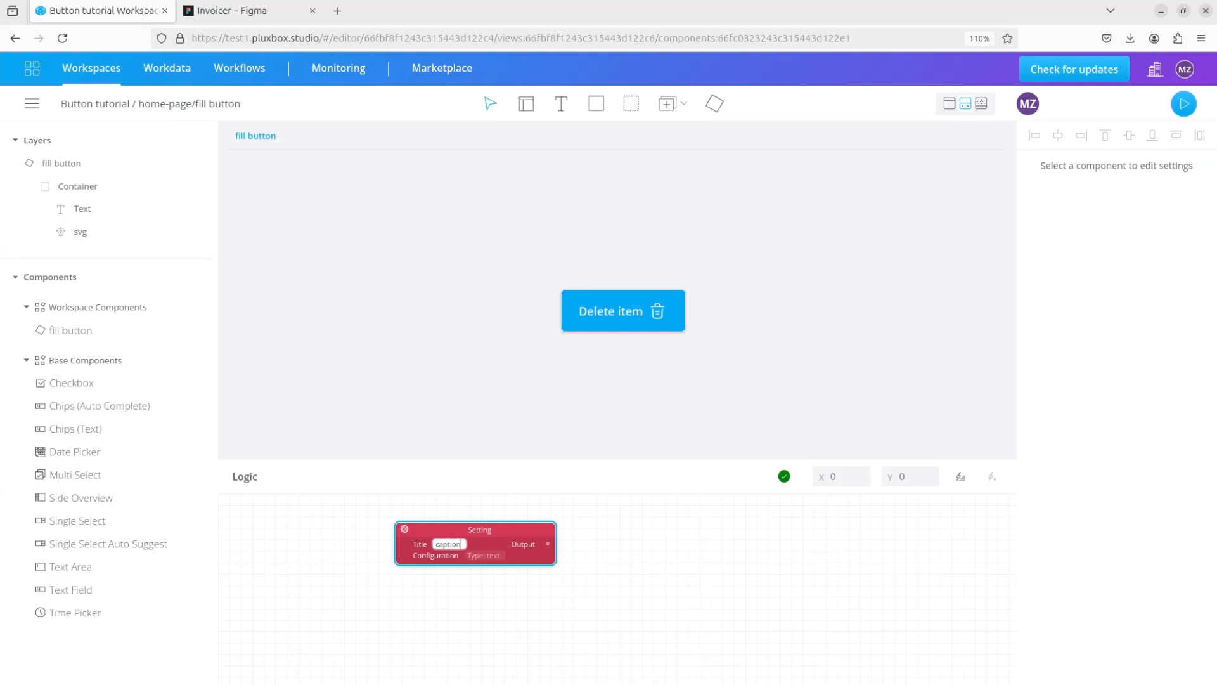
# - Link the caption setting's output to the Value property of the Text element
pyautogui.click(81, 213)
pyautogui.moveTo(550, 546)
pyautogui.moveTo(548, 545); pyautogui.dragTo(1024, 600)
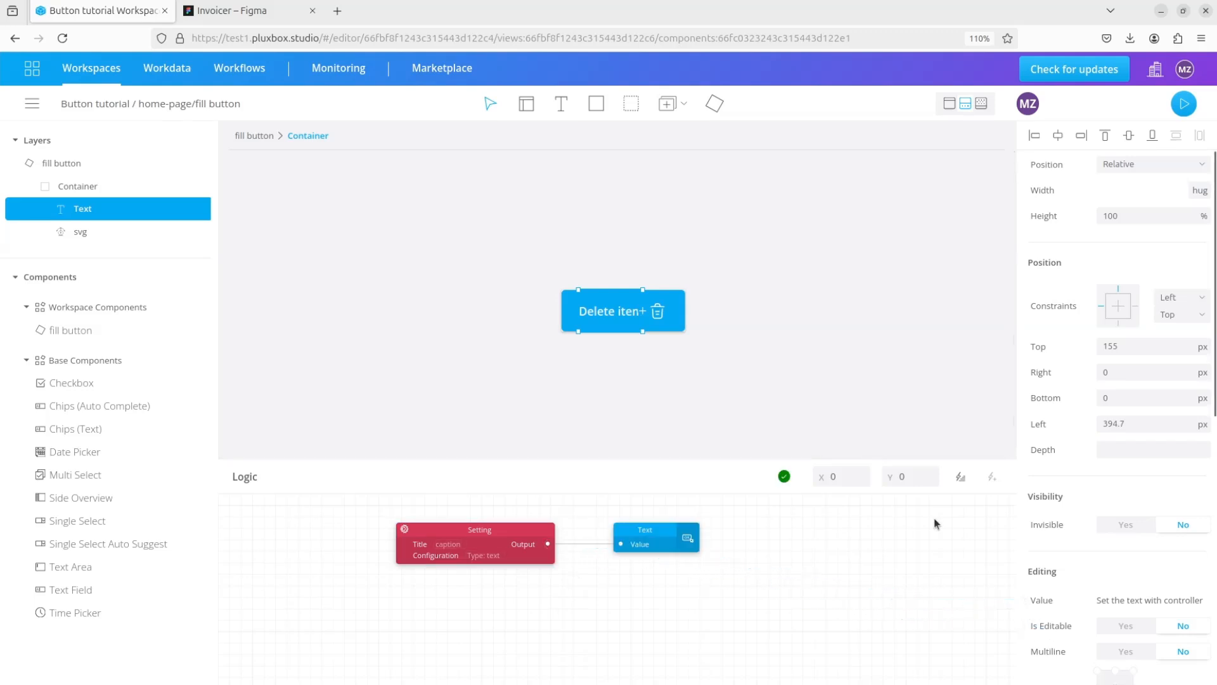
# - Add a second Setting block below the caption setting and title it "background"
pyautogui.click(961, 476)
pyautogui.write('sett')
pyautogui.click(343, 190)
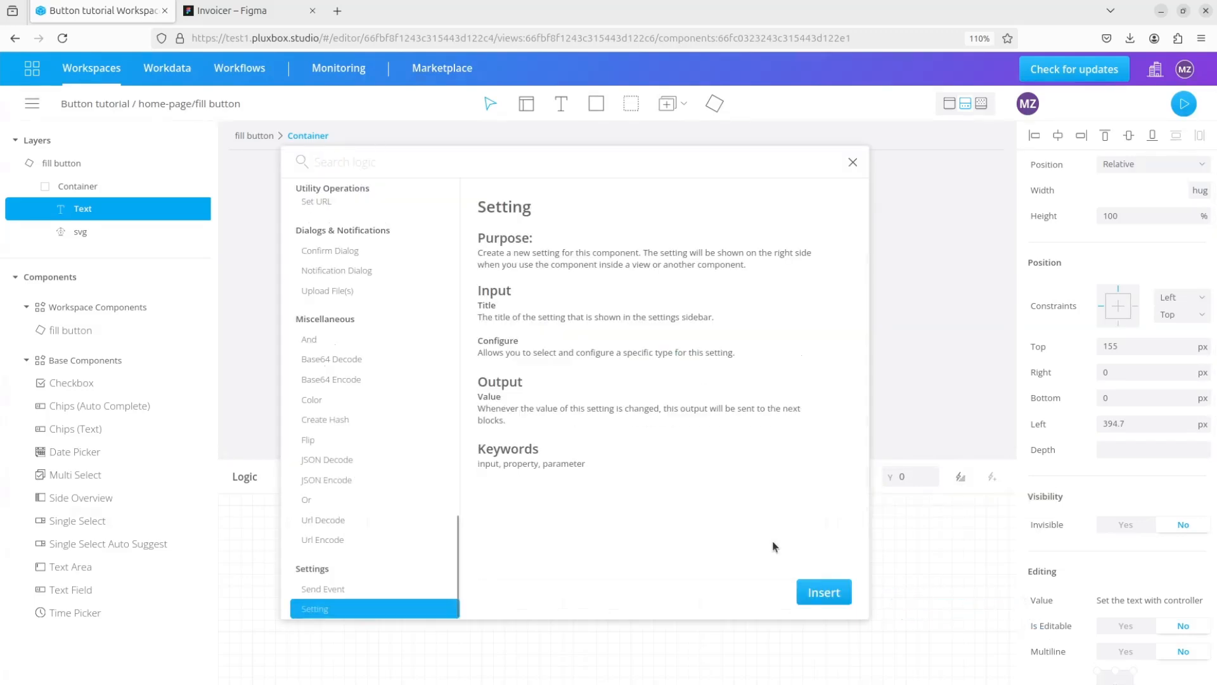
pyautogui.click(821, 591)
pyautogui.moveTo(337, 508); pyautogui.dragTo(500, 590)
pyautogui.doubleClick(461, 607)
pyautogui.write('ba')
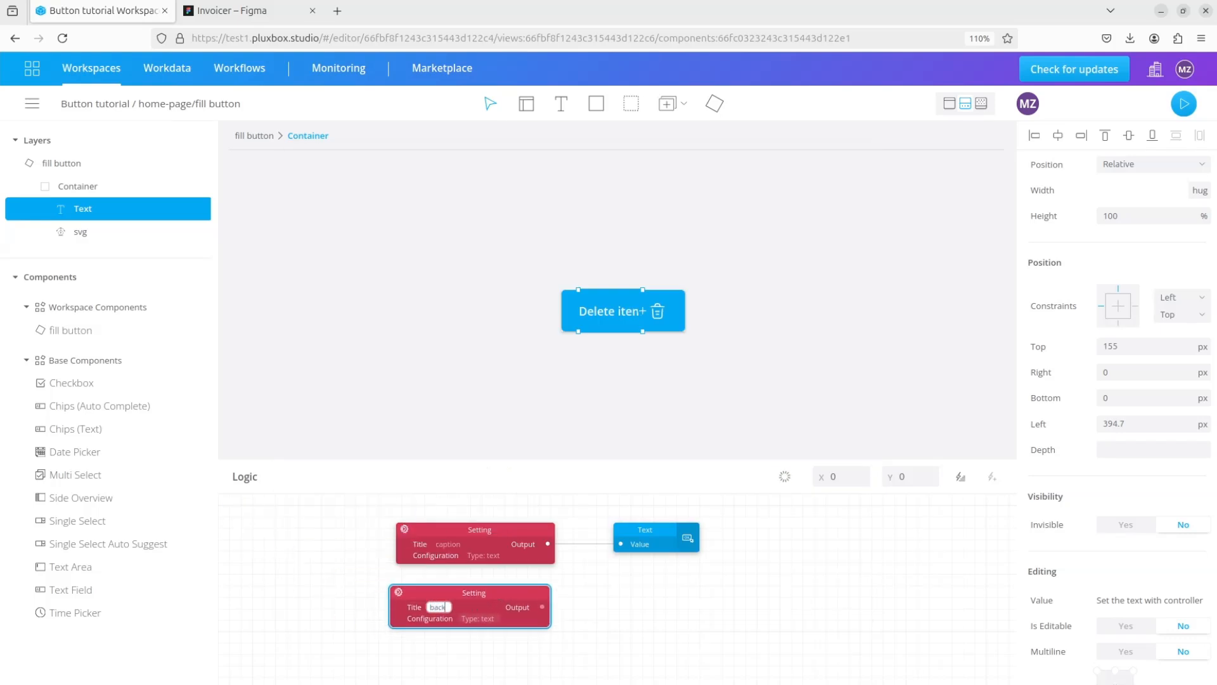
pyautogui.write('ckground')
# - Set the background setting's type to Color and link its output to the container's Background property
pyautogui.click(482, 623)
pyautogui.click(546, 558)
pyautogui.click(536, 587)
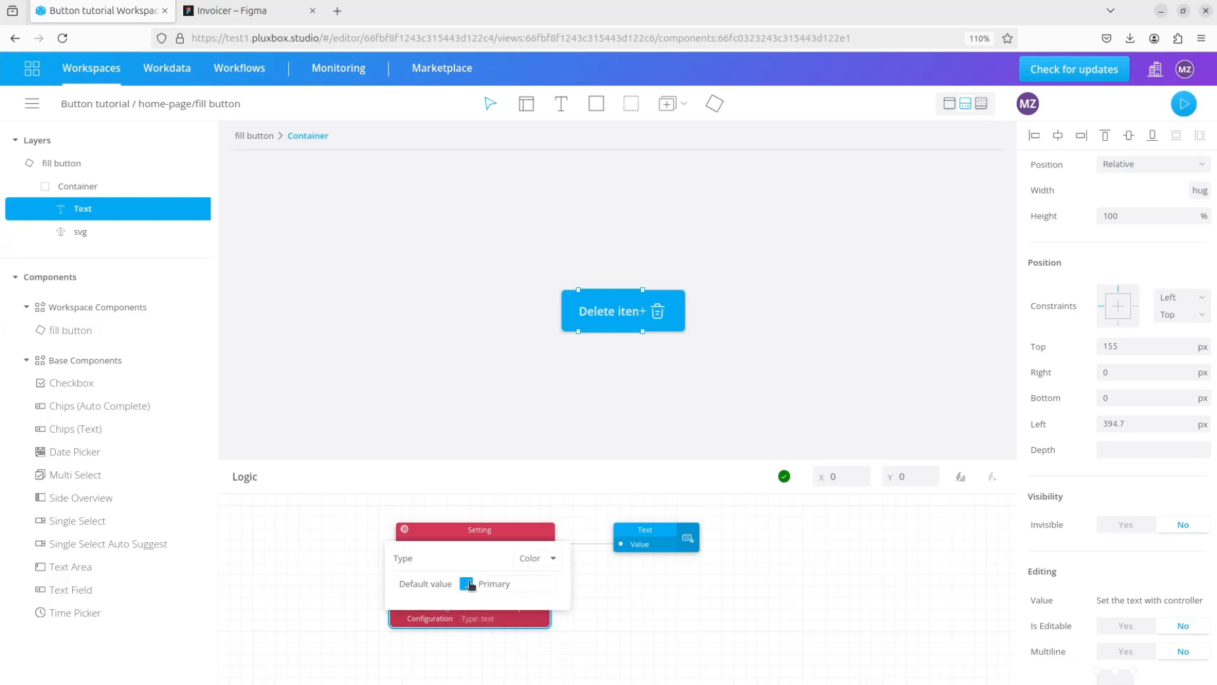
pyautogui.click(632, 652)
pyautogui.click(85, 187)
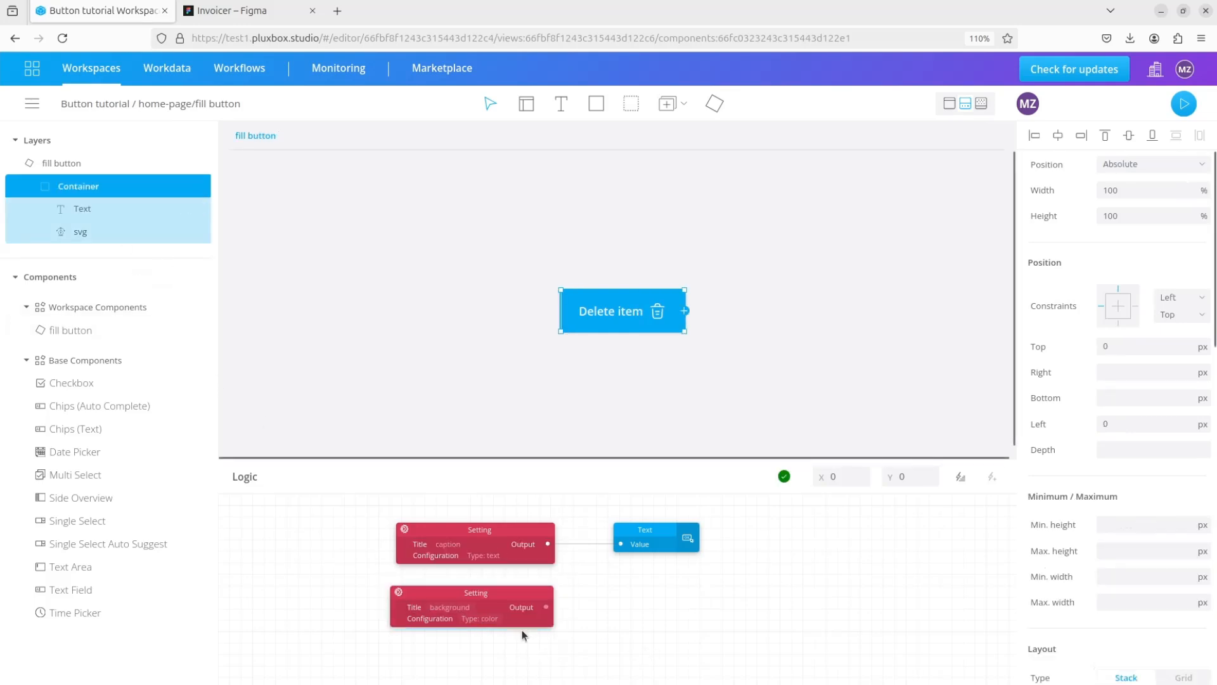
pyautogui.moveTo(544, 613); pyautogui.dragTo(1025, 468)
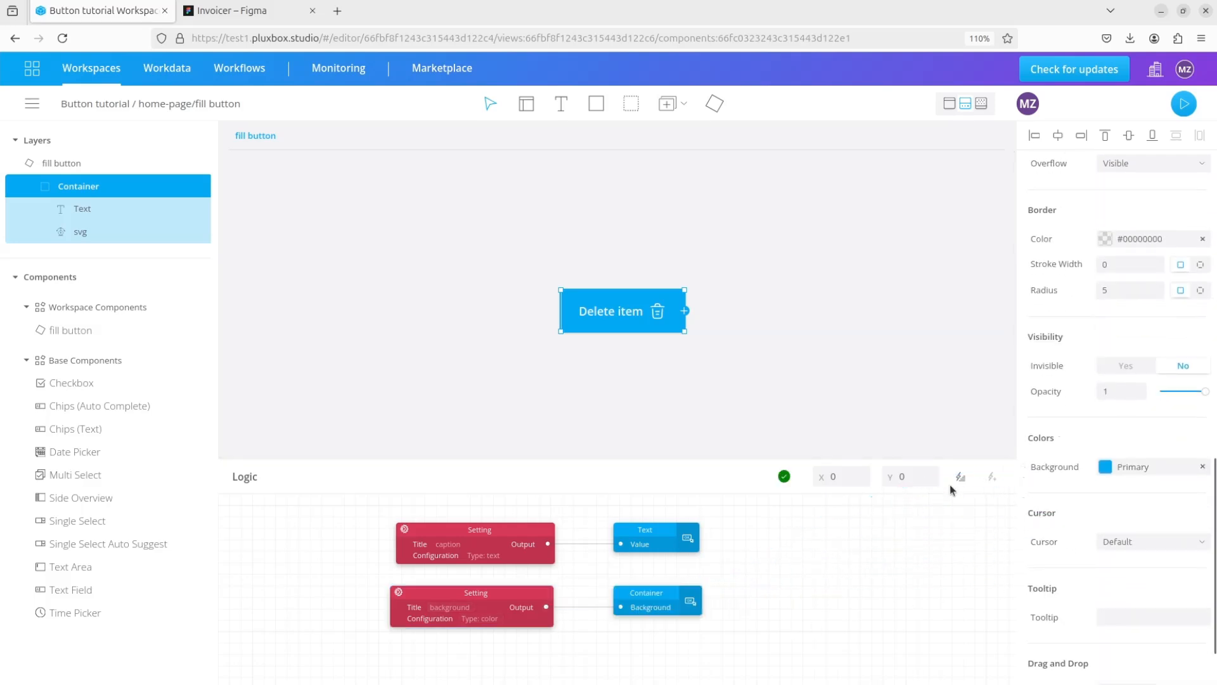
# - Add a third Setting block beside the existing logic blocks and title it "text color"
pyautogui.click(961, 476)
pyautogui.write('settin')
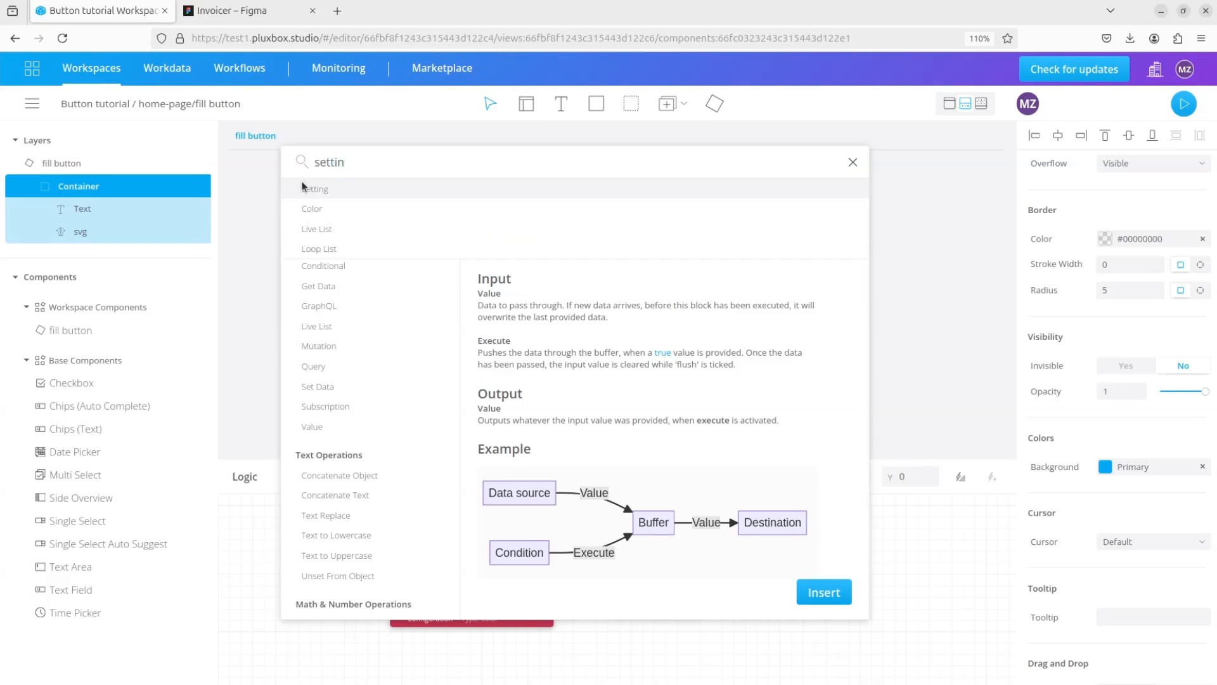
pyautogui.click(303, 185)
pyautogui.click(824, 592)
pyautogui.moveTo(416, 571); pyautogui.dragTo(848, 555)
pyautogui.click(753, 642)
pyautogui.moveTo(755, 644); pyautogui.dragTo(672, 641)
pyautogui.doubleClick(721, 546)
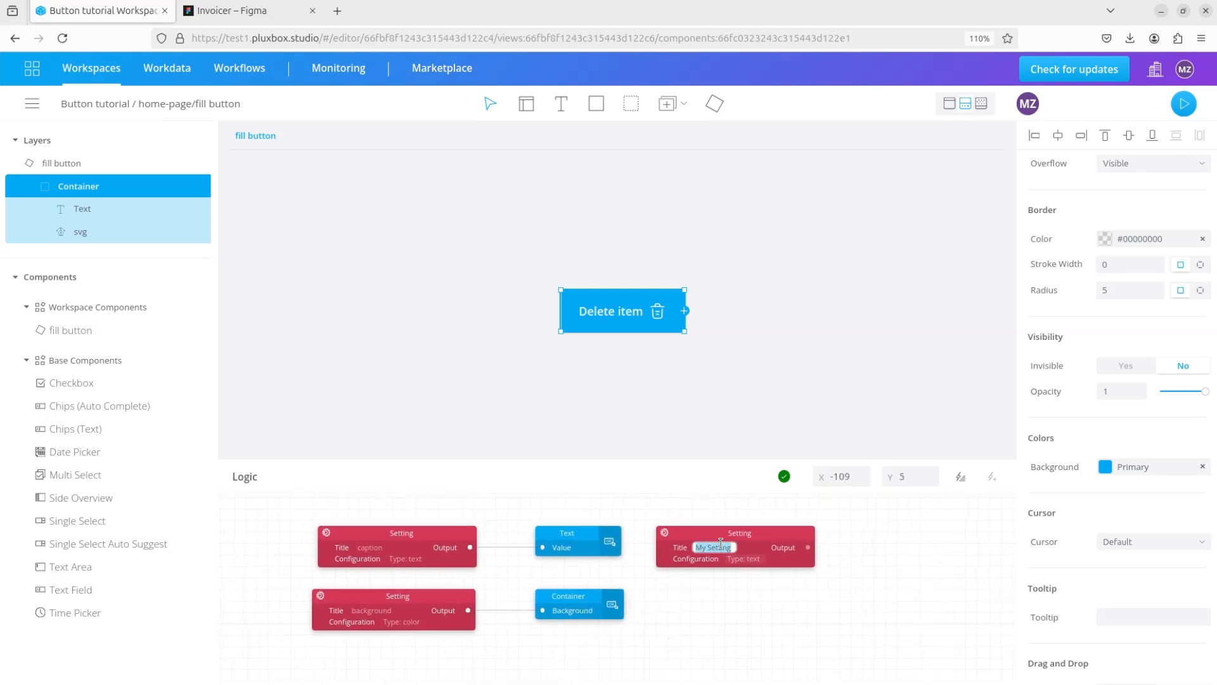
pyautogui.write('tex')
# - Configure the text color setting as type Color with white (#ffffffff) as its default value
pyautogui.click(743, 559)
pyautogui.click(799, 501)
pyautogui.click(808, 526)
pyautogui.click(764, 534)
pyautogui.click(516, 280)
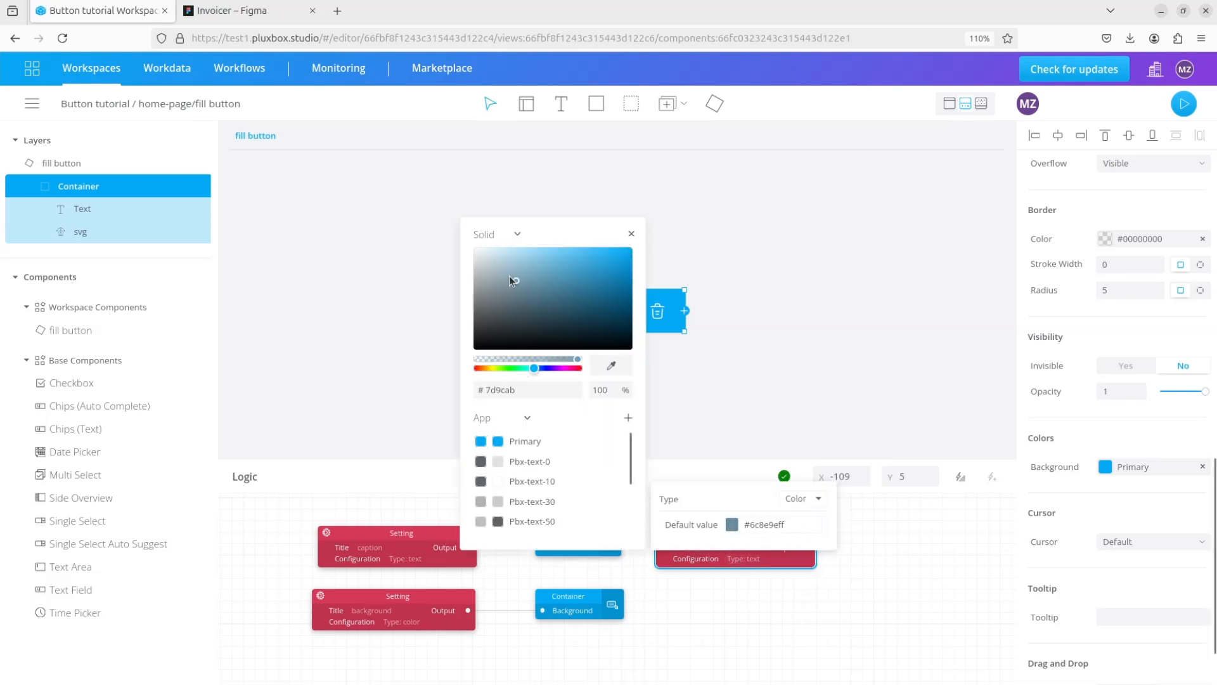
pyautogui.click(433, 227)
pyautogui.click(859, 605)
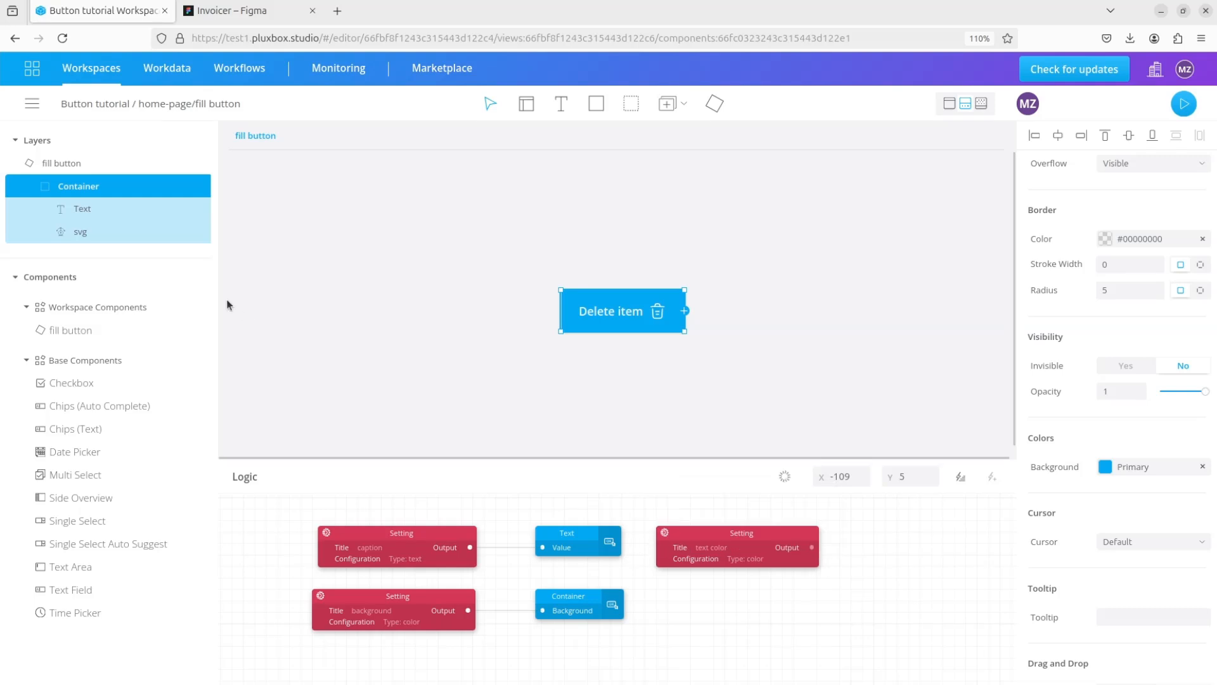
# - Link the text color setting's output to the Text element's font colour property
pyautogui.click(84, 209)
pyautogui.moveTo(809, 551); pyautogui.dragTo(1028, 397)
pyautogui.scroll(-5, 1067, 551)
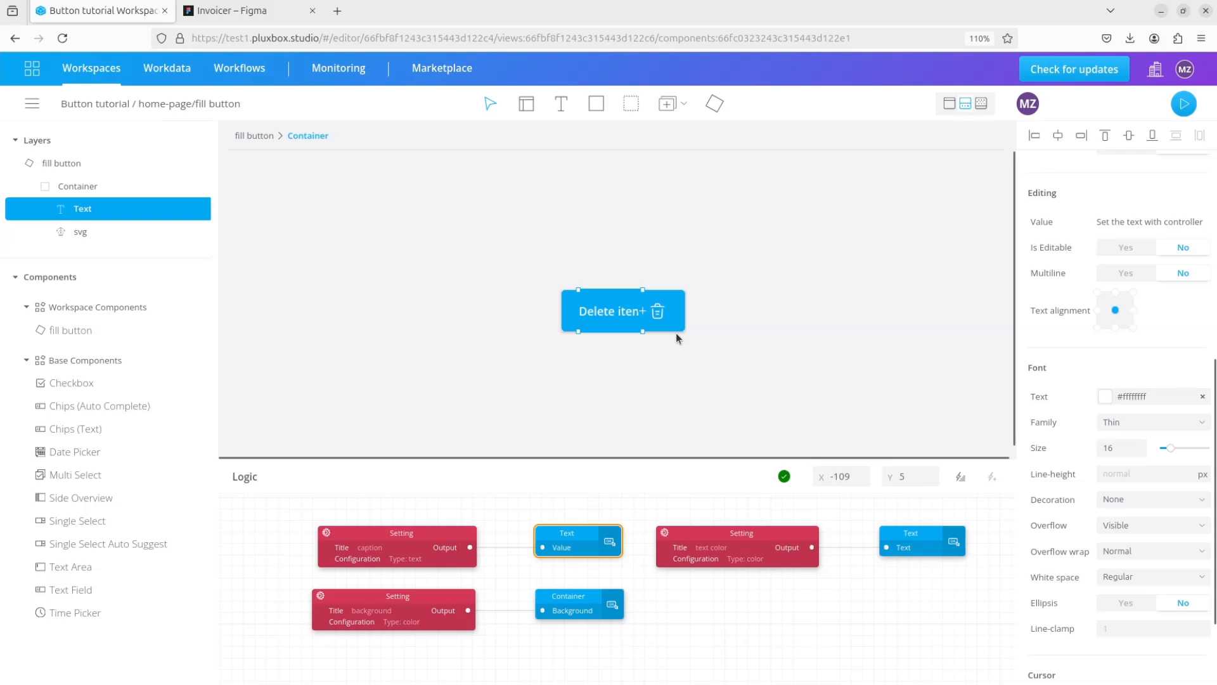
# - Add a Setting block titled "Icon" and link its output to the svg element's Svg content property
pyautogui.click(961, 476)
pyautogui.write('sett')
pyautogui.click(333, 192)
pyautogui.click(824, 592)
pyautogui.moveTo(351, 505); pyautogui.dragTo(775, 592)
pyautogui.click(712, 610)
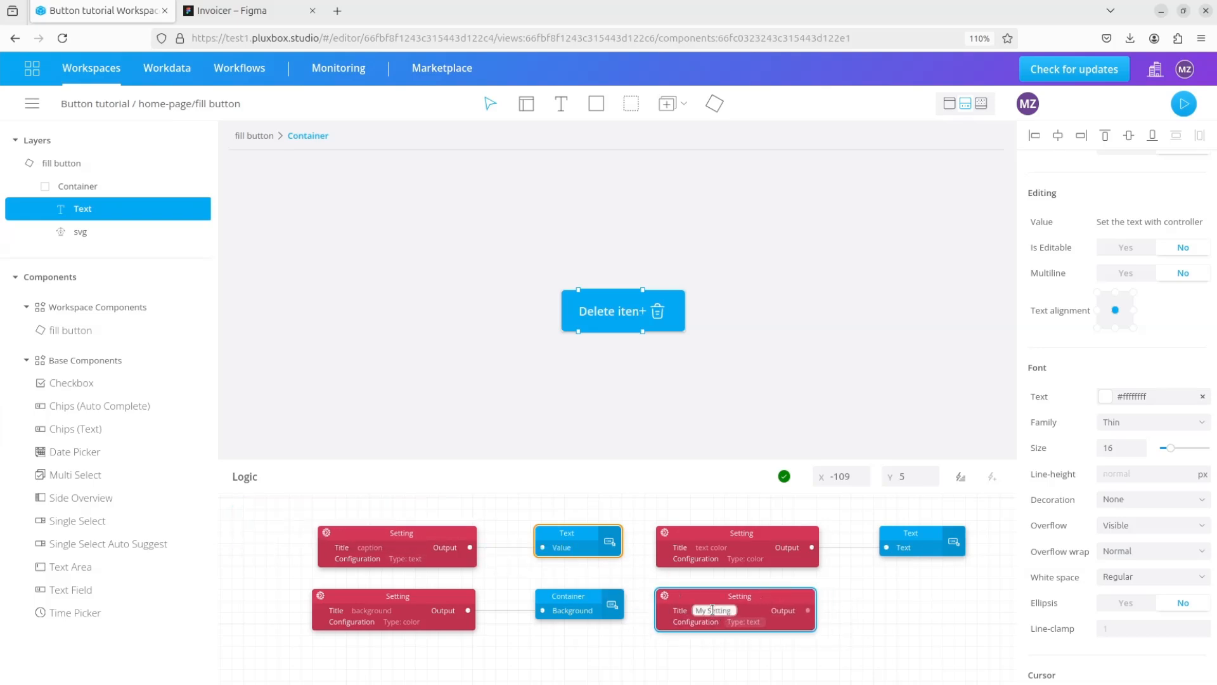
pyautogui.write('Icon')
pyautogui.click(102, 232)
pyautogui.moveTo(810, 612); pyautogui.dragTo(1025, 601)
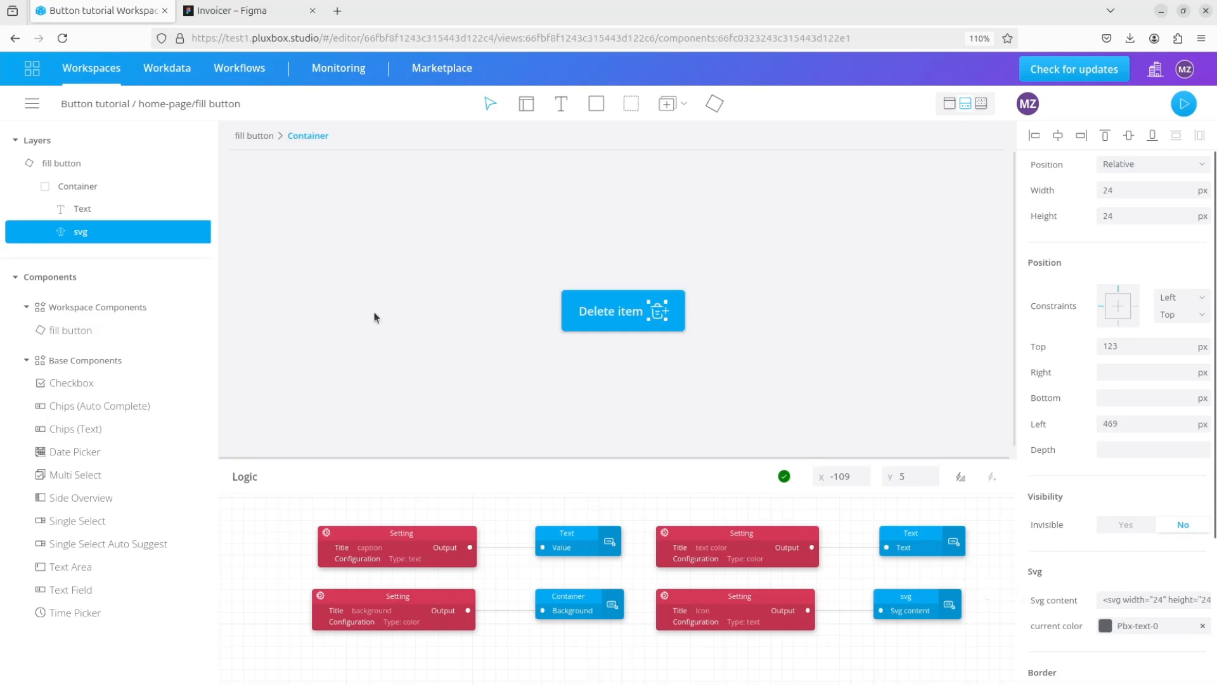
# - On the home-page view, set the fill button's caption to "Delete item" and paste the trash icon code as its Icon value
pyautogui.click(95, 109)
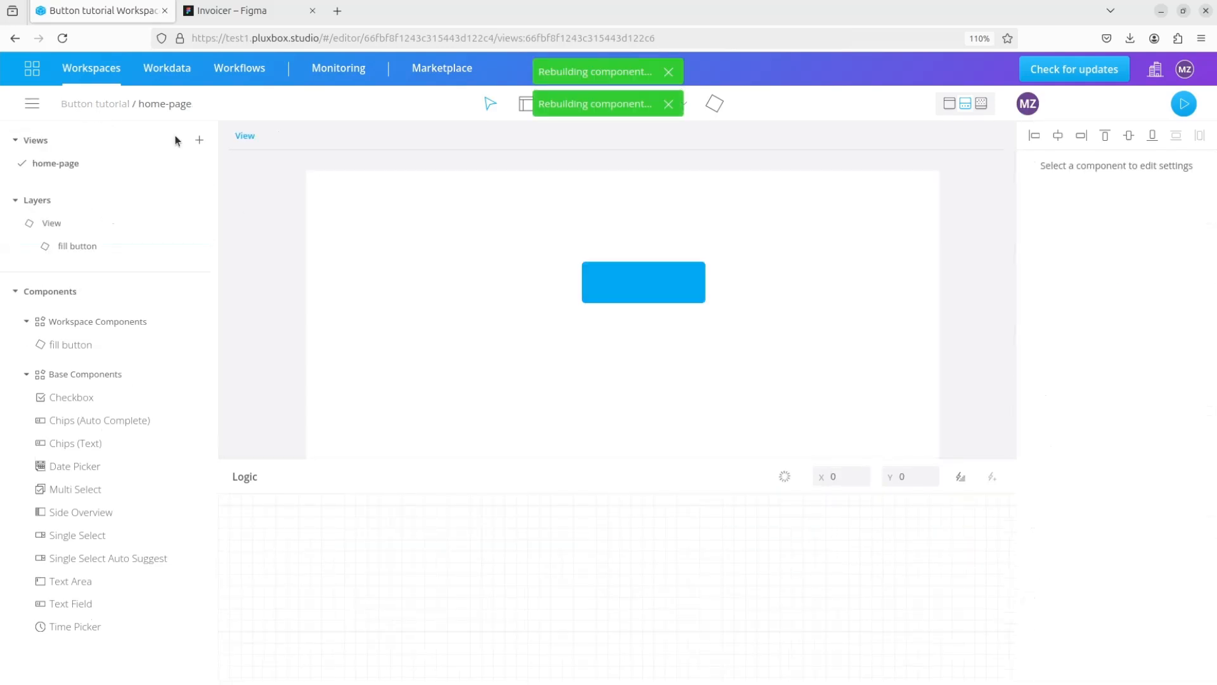
pyautogui.click(663, 292)
pyautogui.scroll(-4, 1142, 542)
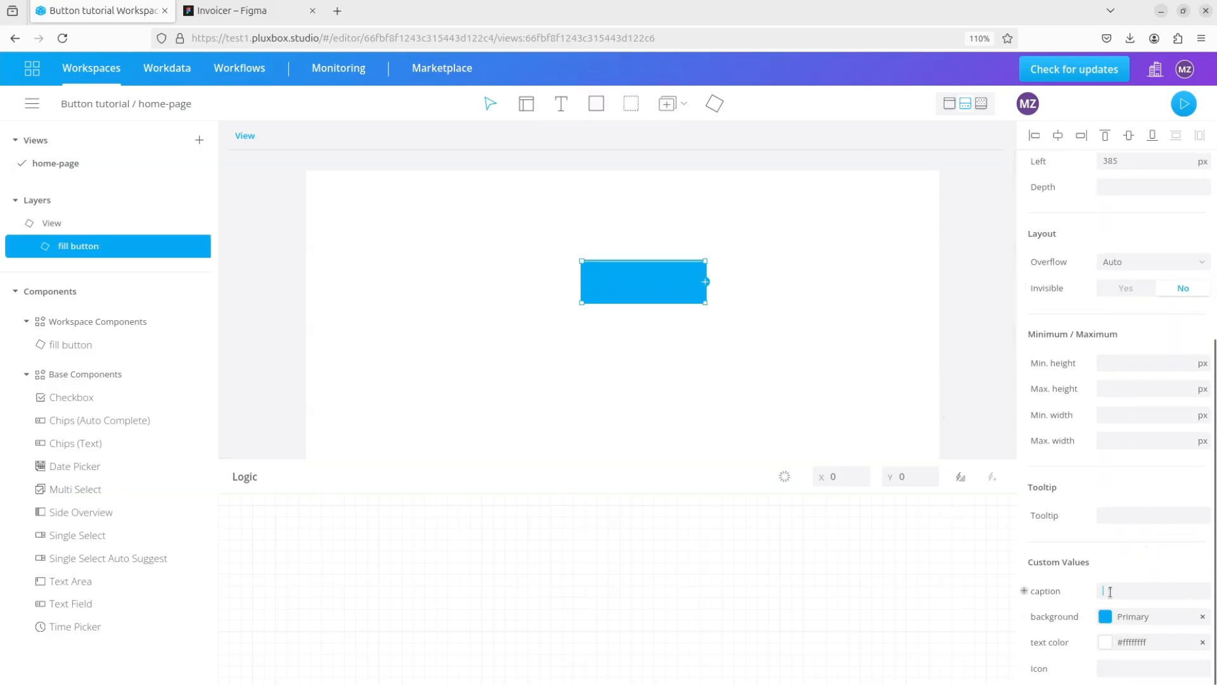
pyautogui.write('Delete item')
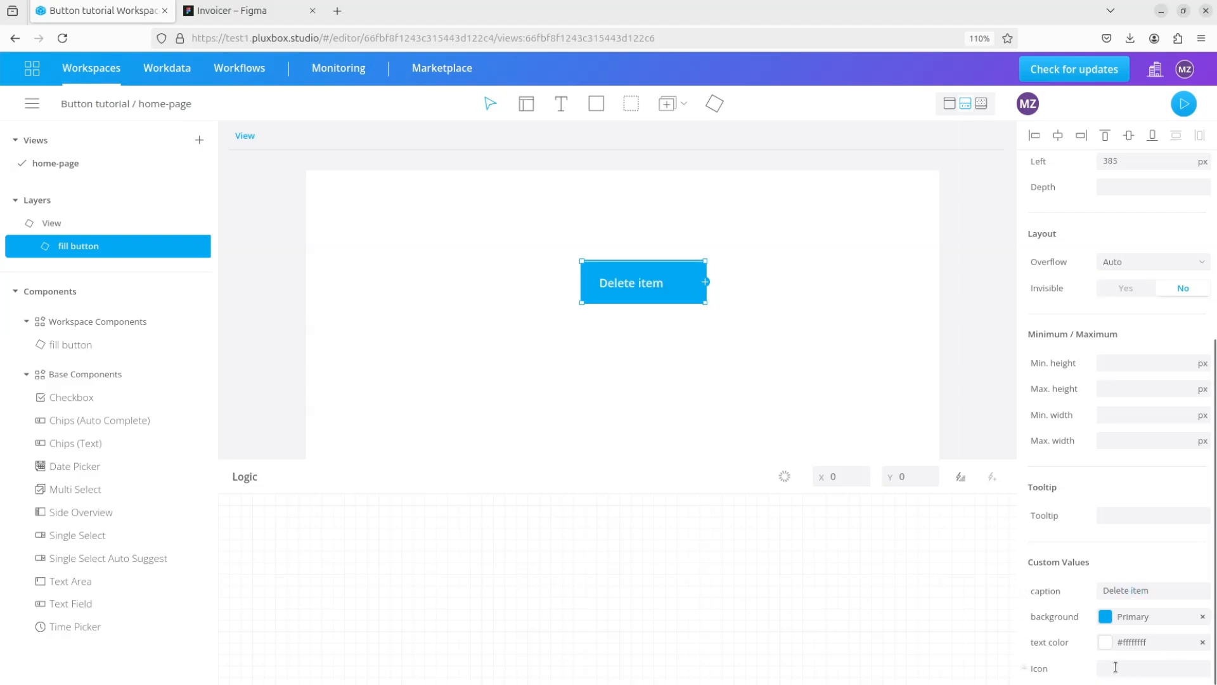
pyautogui.hotkey('ctrl', 'v')
pyautogui.click(763, 389)
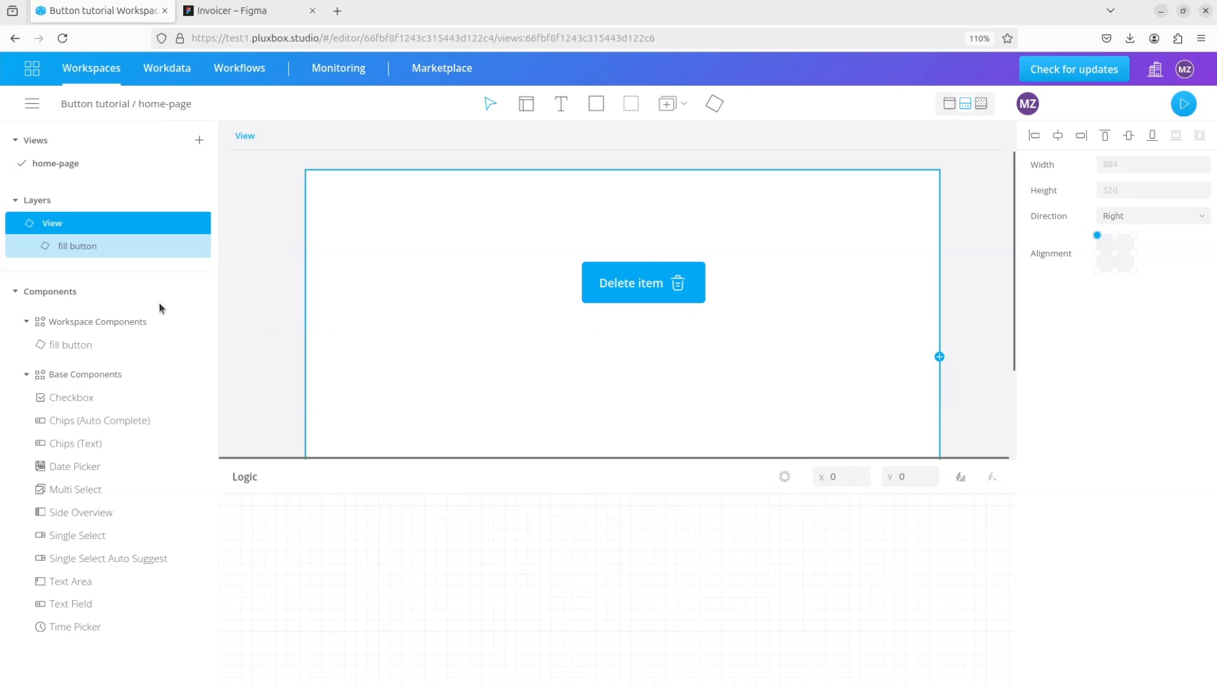
# - Reopen the fill button component and add a rectangle named "interaction layer" inside the container, after the svg
pyautogui.doubleClick(21, 252)
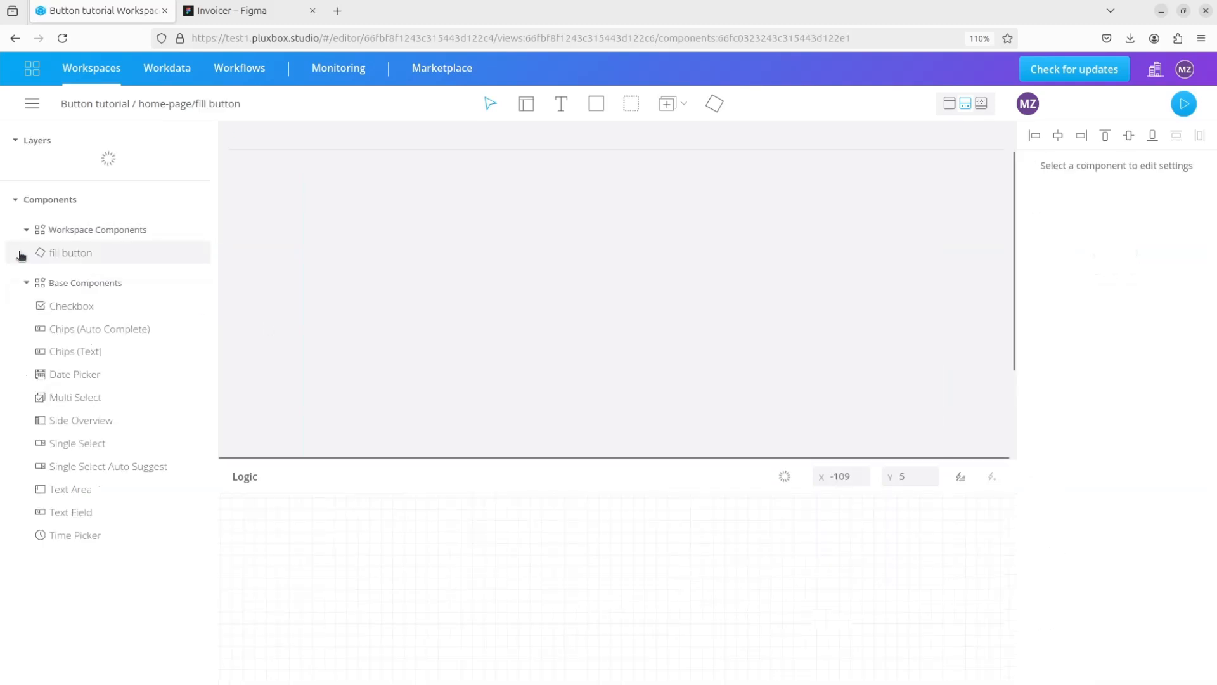
pyautogui.scroll(2, 695, 556)
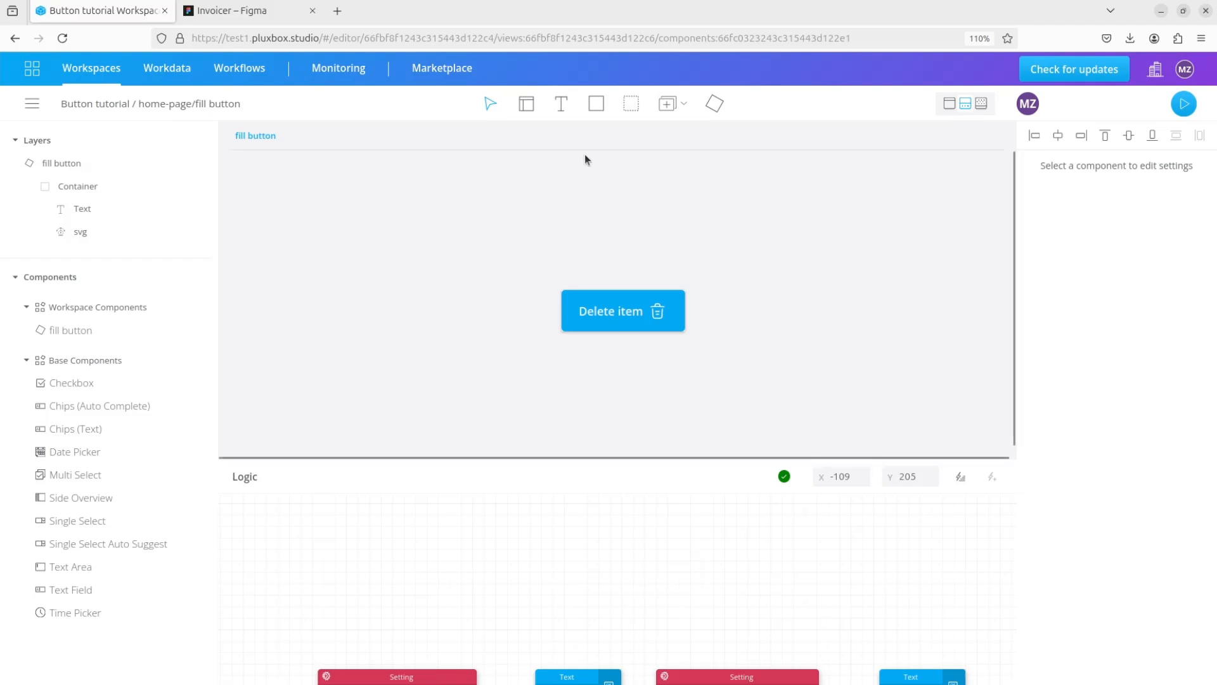
pyautogui.click(594, 106)
pyautogui.click(604, 303)
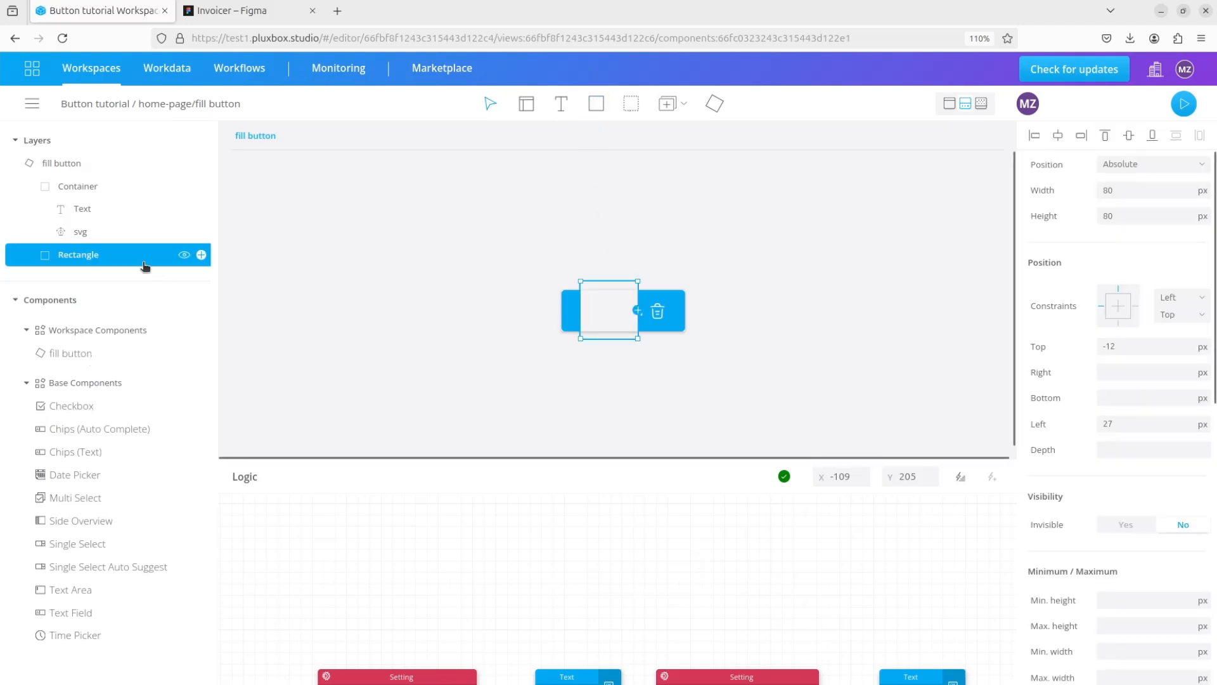
pyautogui.doubleClick(77, 255)
pyautogui.write('interaction layer')
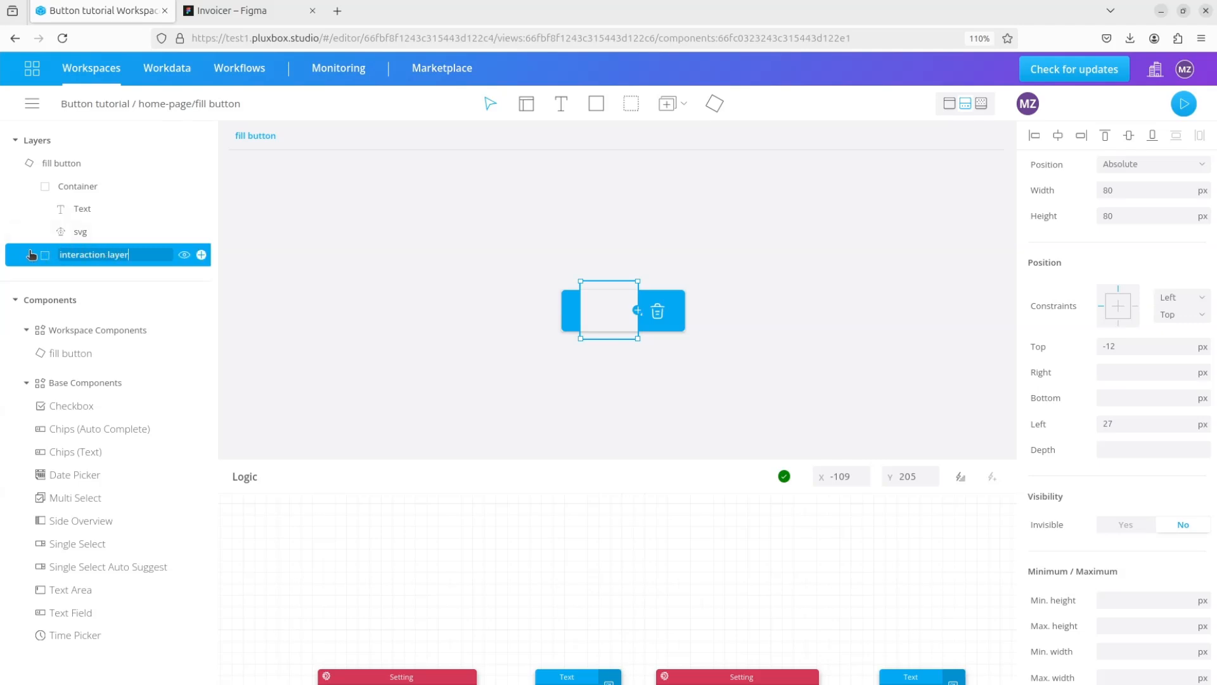
pyautogui.press('Return')
pyautogui.moveTo(21, 264); pyautogui.dragTo(125, 243)
pyautogui.click(90, 261)
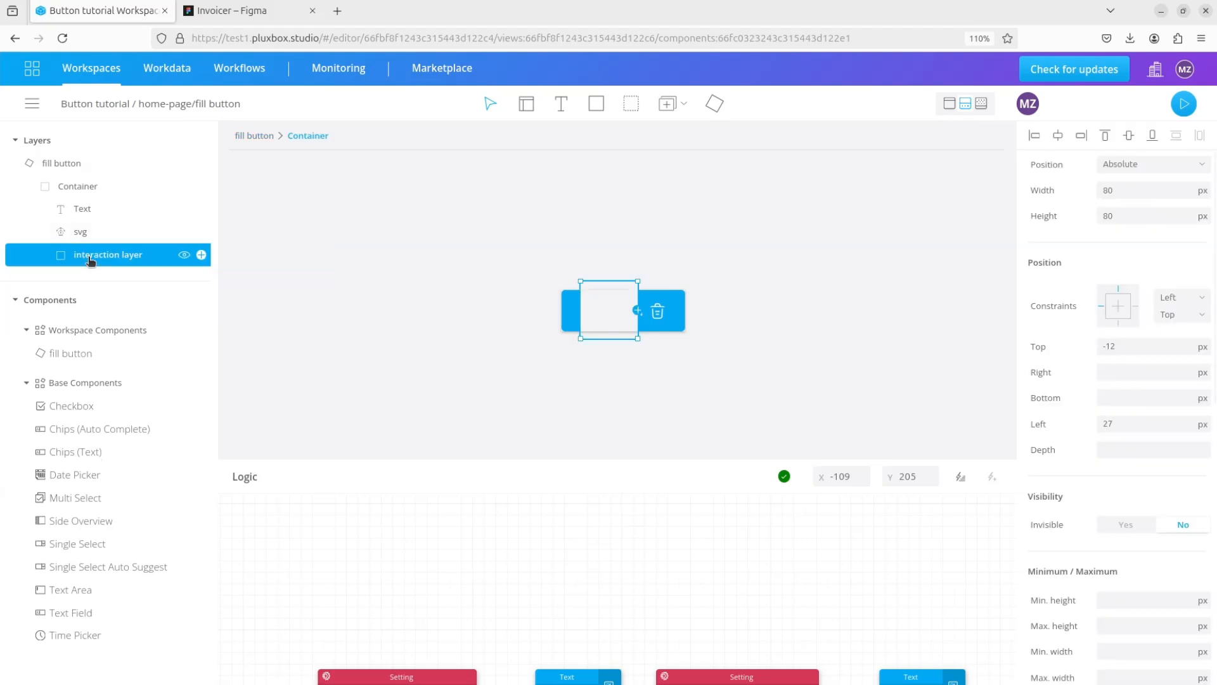
# - Set the interaction layer's width and height to 100% and its top and left offsets to 0
pyautogui.click(1203, 191)
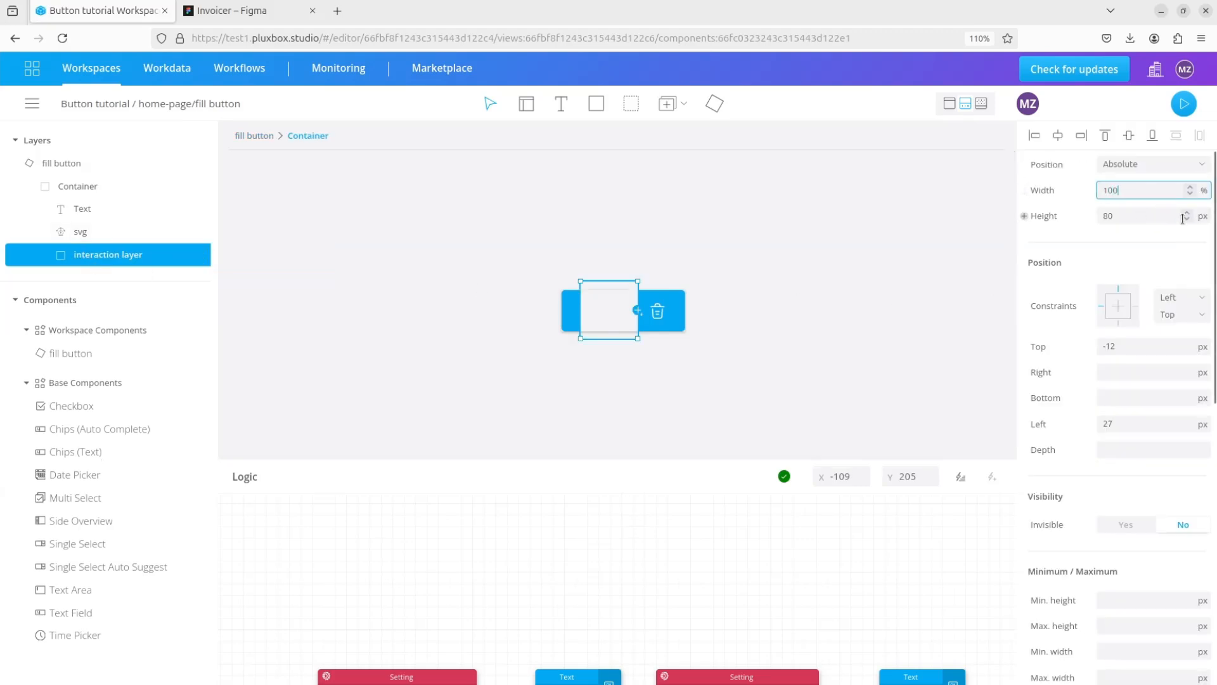
pyautogui.click(1204, 217)
pyautogui.click(1203, 261)
pyautogui.moveTo(1149, 216); pyautogui.dragTo(1092, 217)
pyautogui.write('100')
pyautogui.click(1098, 347)
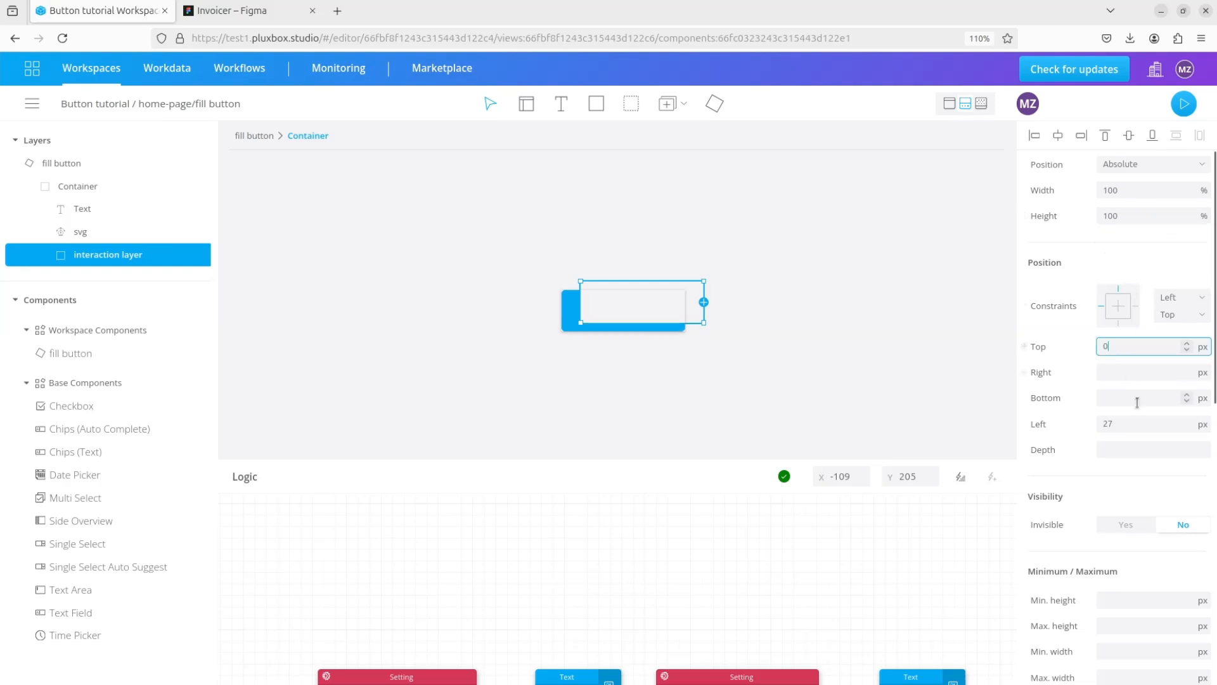
pyautogui.click(1081, 424)
pyautogui.write('0')
# - Make the interaction layer's background fully transparent (#F2F3F400)
pyautogui.scroll(-4, 1079, 471)
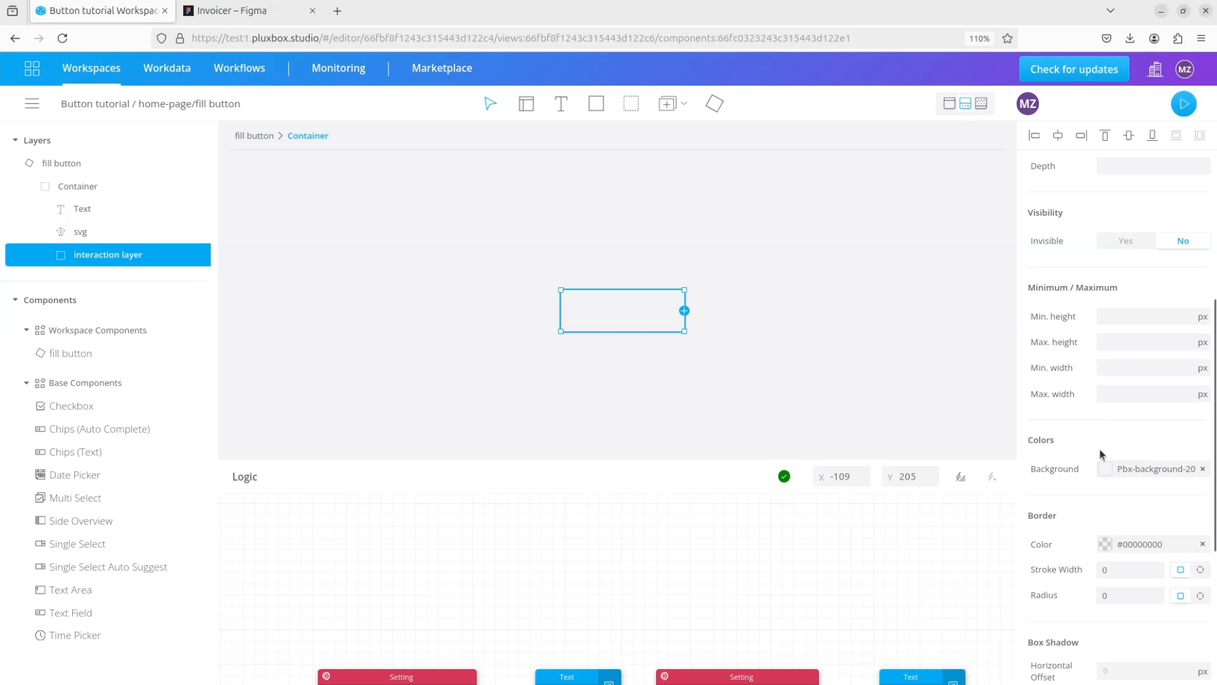
pyautogui.click(1104, 468)
pyautogui.moveTo(1030, 285); pyautogui.dragTo(916, 296)
pyautogui.click(823, 321)
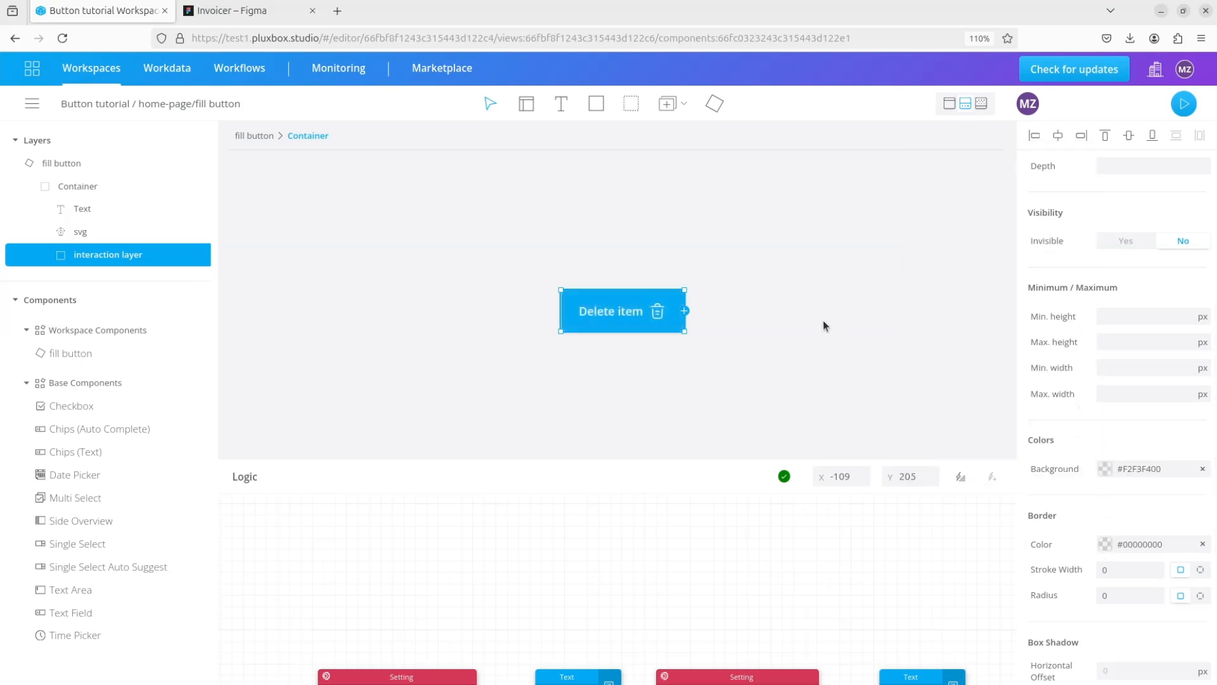
# - Set the interaction layer's cursor to Pointer, check the button in the home-page preview and return to the editor
pyautogui.scroll(-4, 1125, 451)
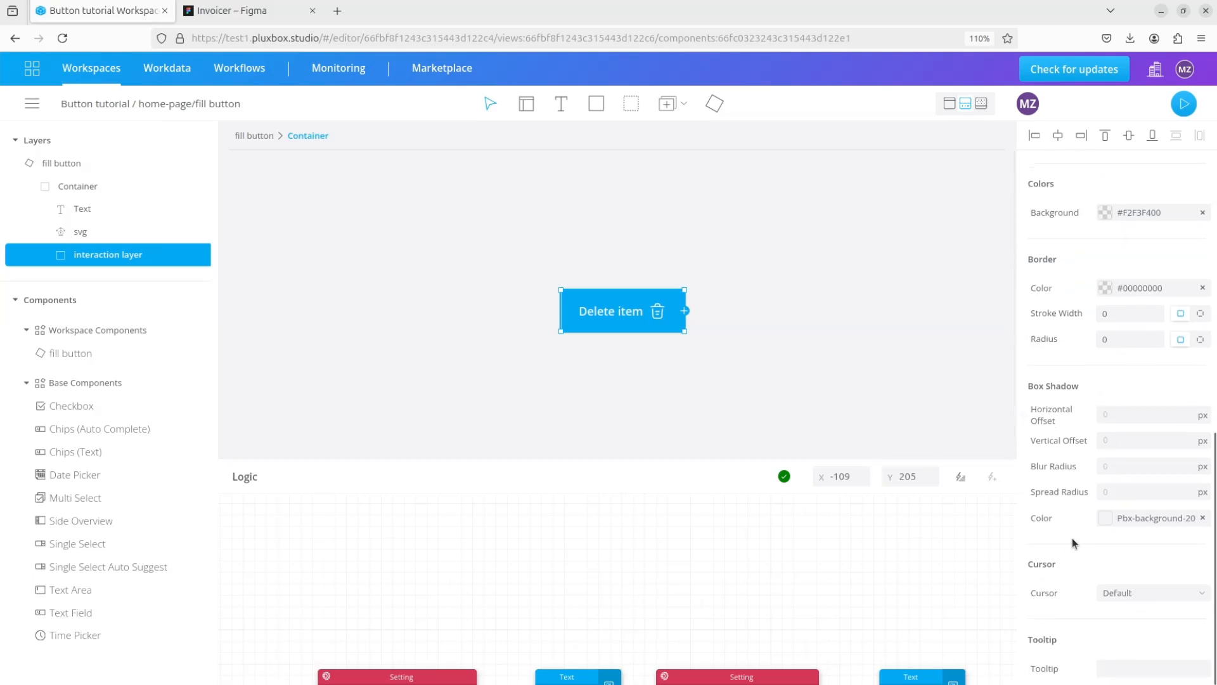
pyautogui.click(1137, 591)
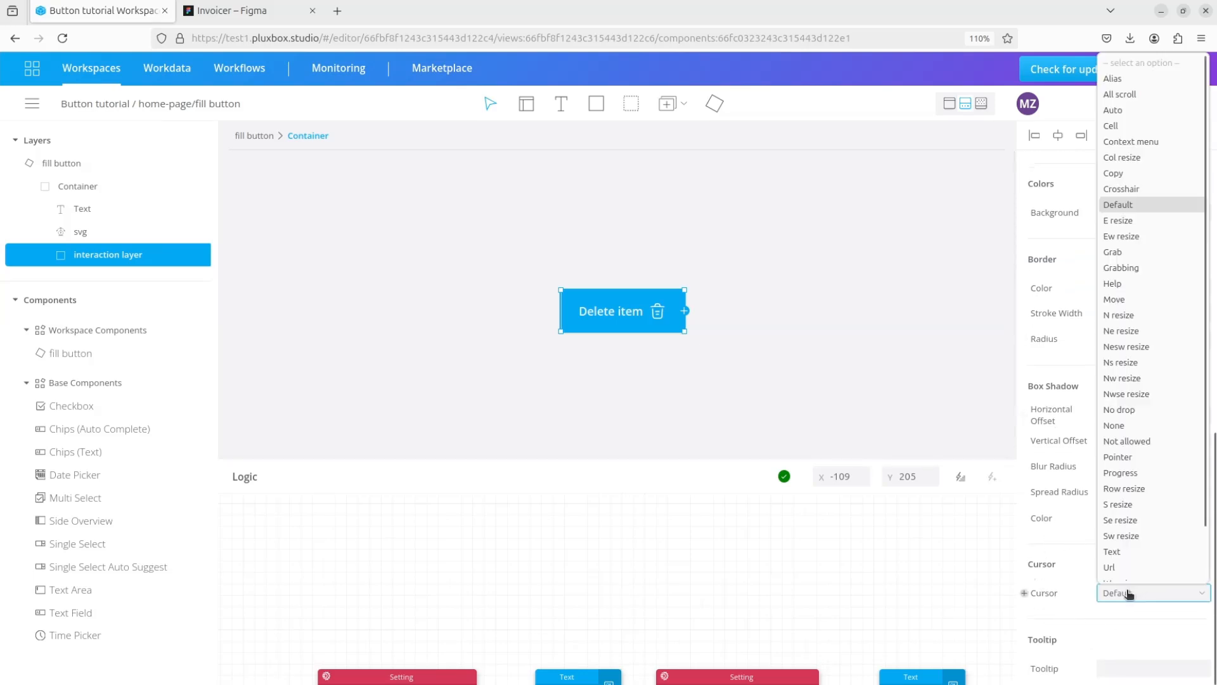
pyautogui.scroll(-1, 1135, 574)
pyautogui.click(1121, 448)
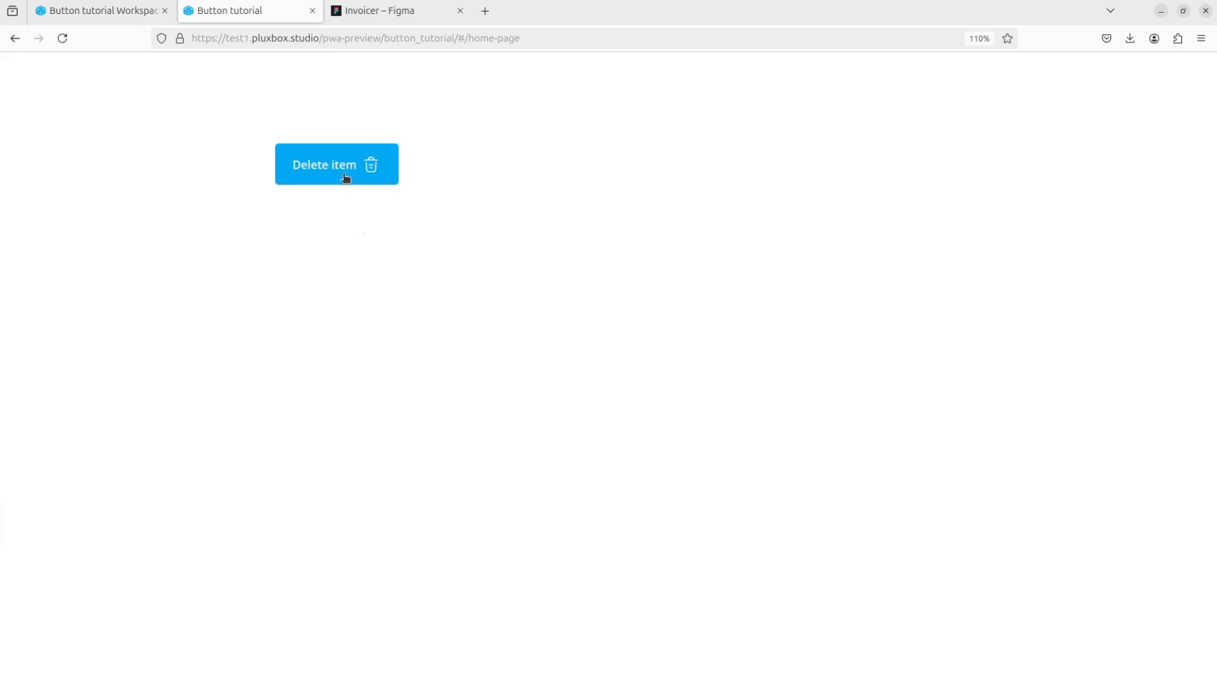
pyautogui.click(92, 11)
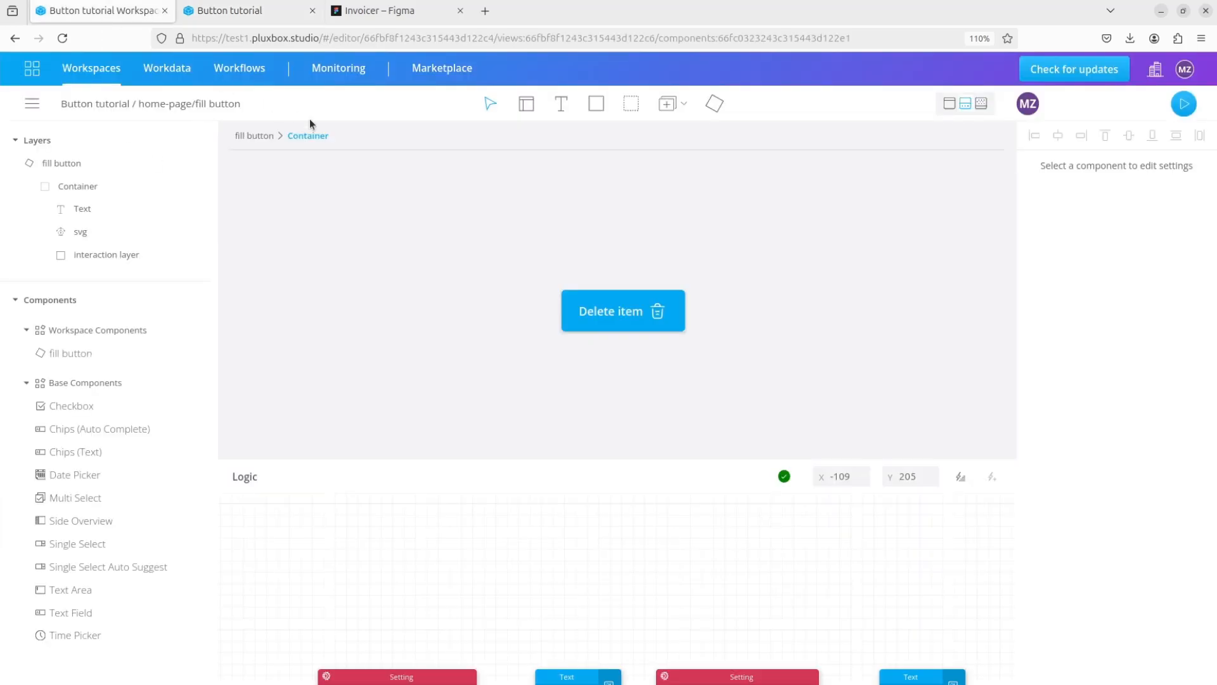
# - Add a container about 210 by 124 px over the button, name it "hover" and place it before the Text inside the main container
pyautogui.click(127, 256)
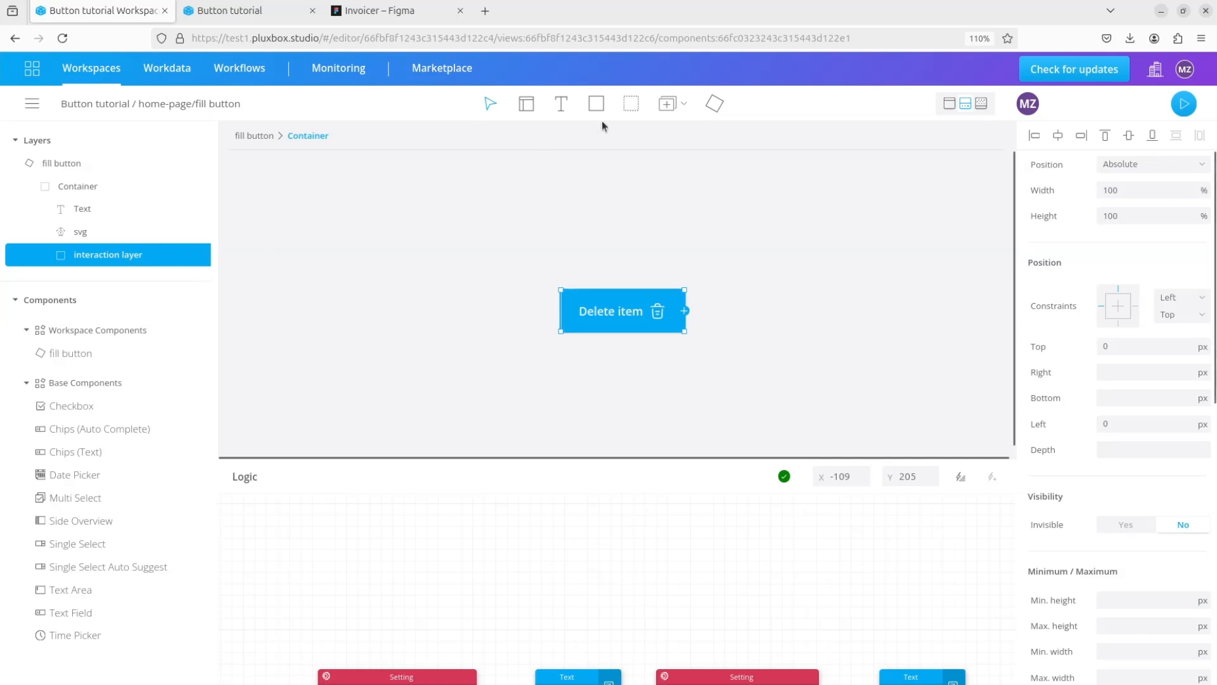
pyautogui.click(631, 104)
pyautogui.click(606, 325)
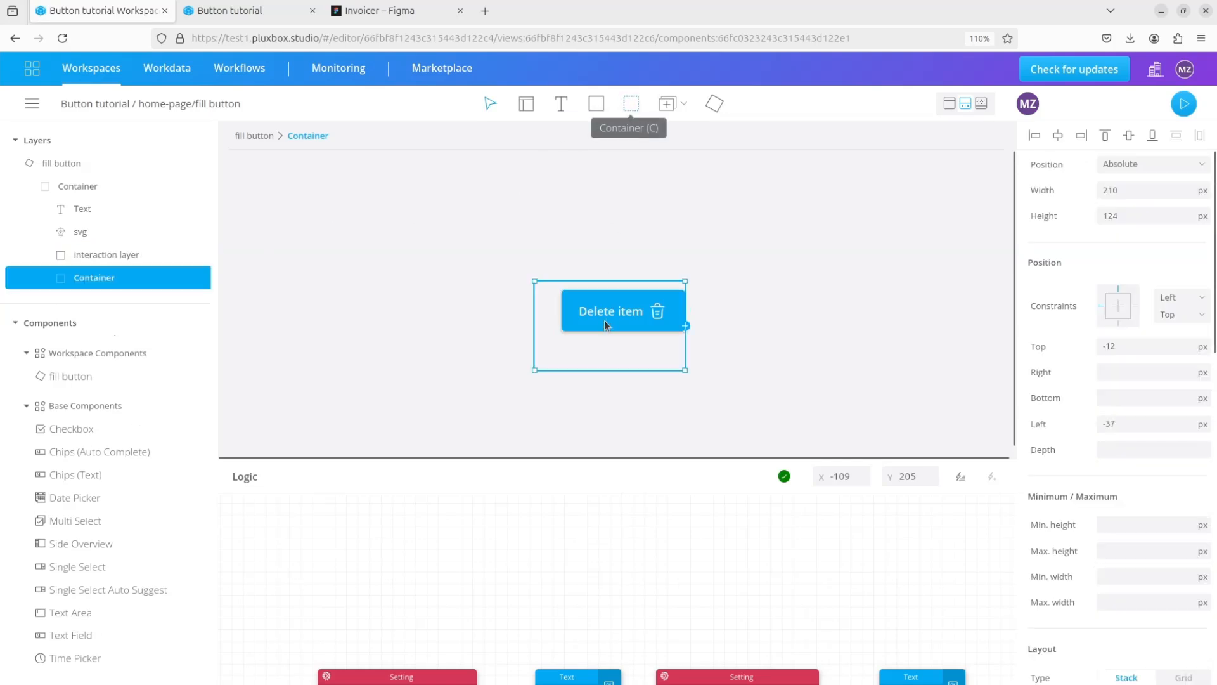
pyautogui.doubleClick(94, 277)
pyautogui.write('hover')
pyautogui.moveTo(33, 280); pyautogui.dragTo(82, 213)
pyautogui.click(81, 213)
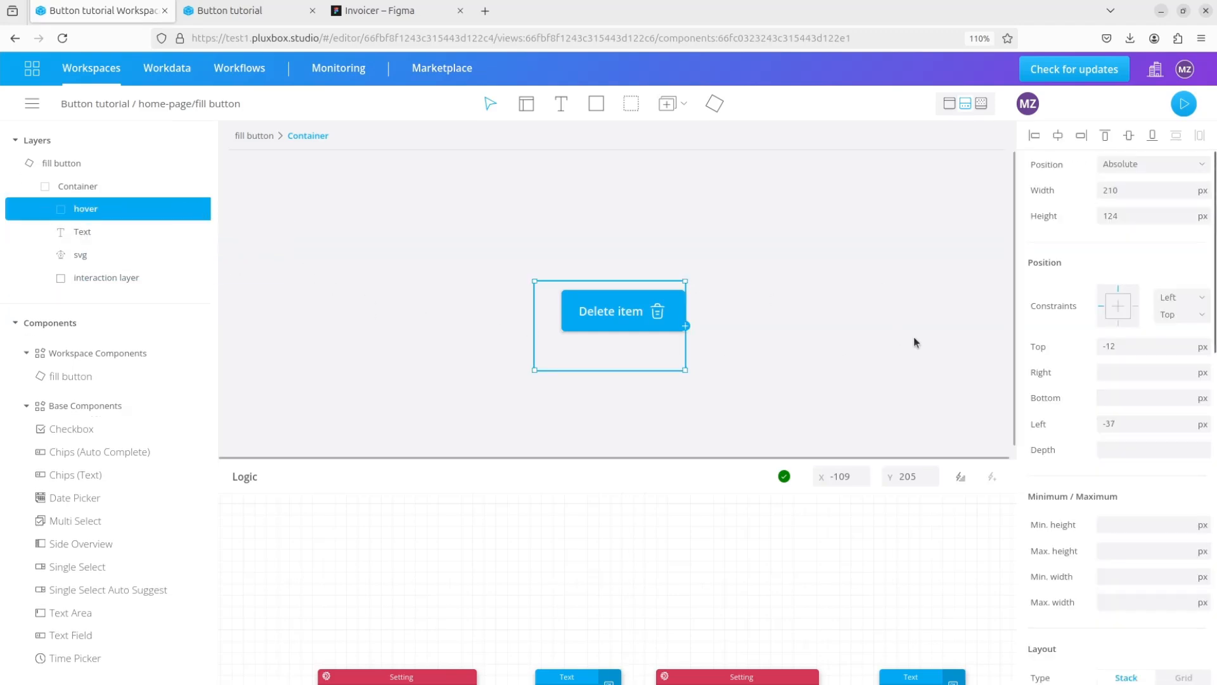
# - Set the hover container's width and height to 100% and its top and left offsets to 0
pyautogui.click(1208, 219)
pyautogui.click(1192, 234)
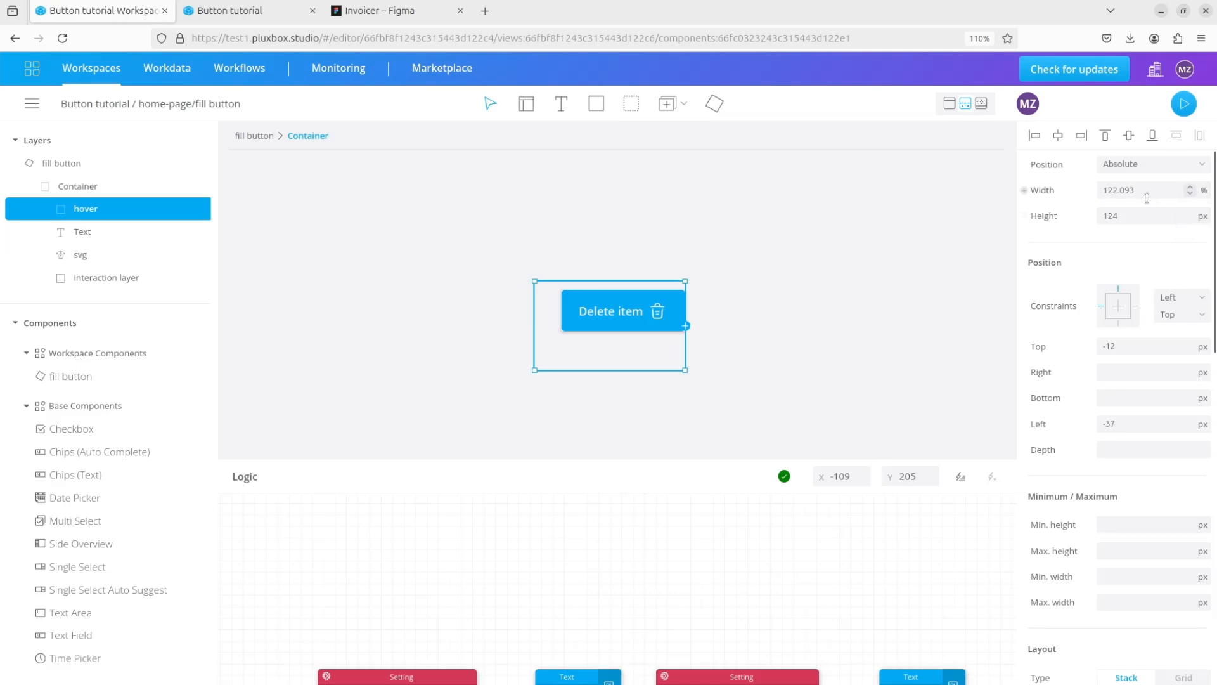
pyautogui.write('100')
pyautogui.click(1203, 217)
pyautogui.click(1193, 261)
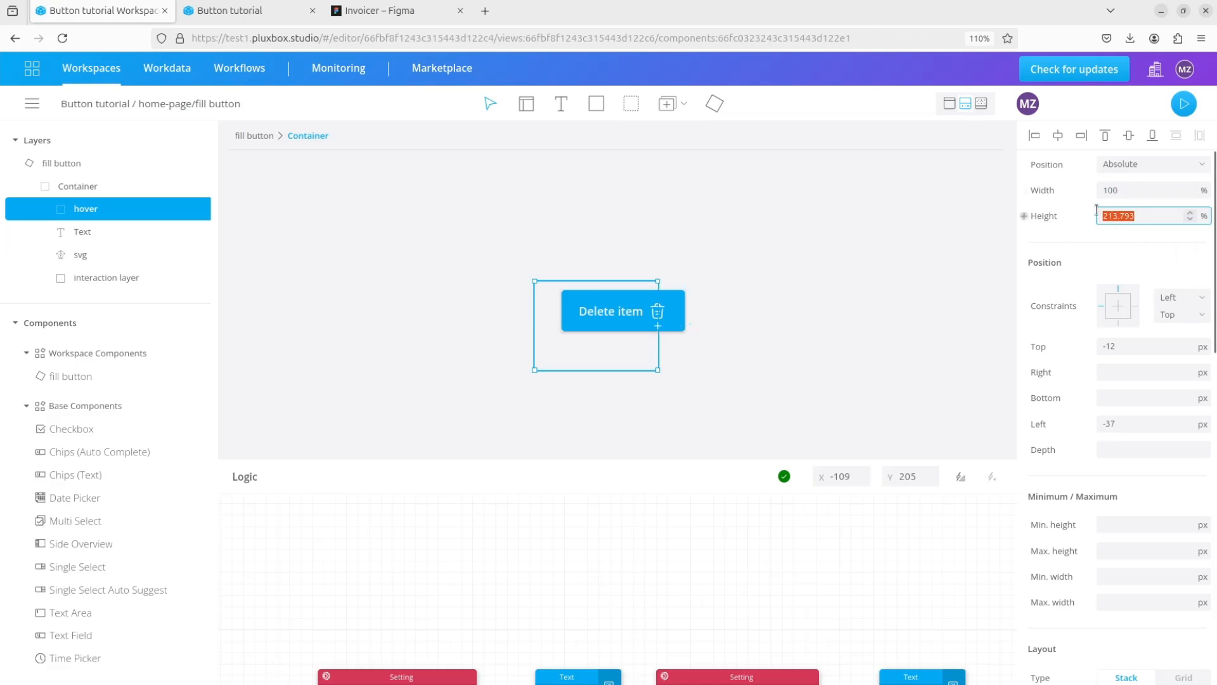
pyautogui.moveTo(1137, 346); pyautogui.dragTo(1090, 343)
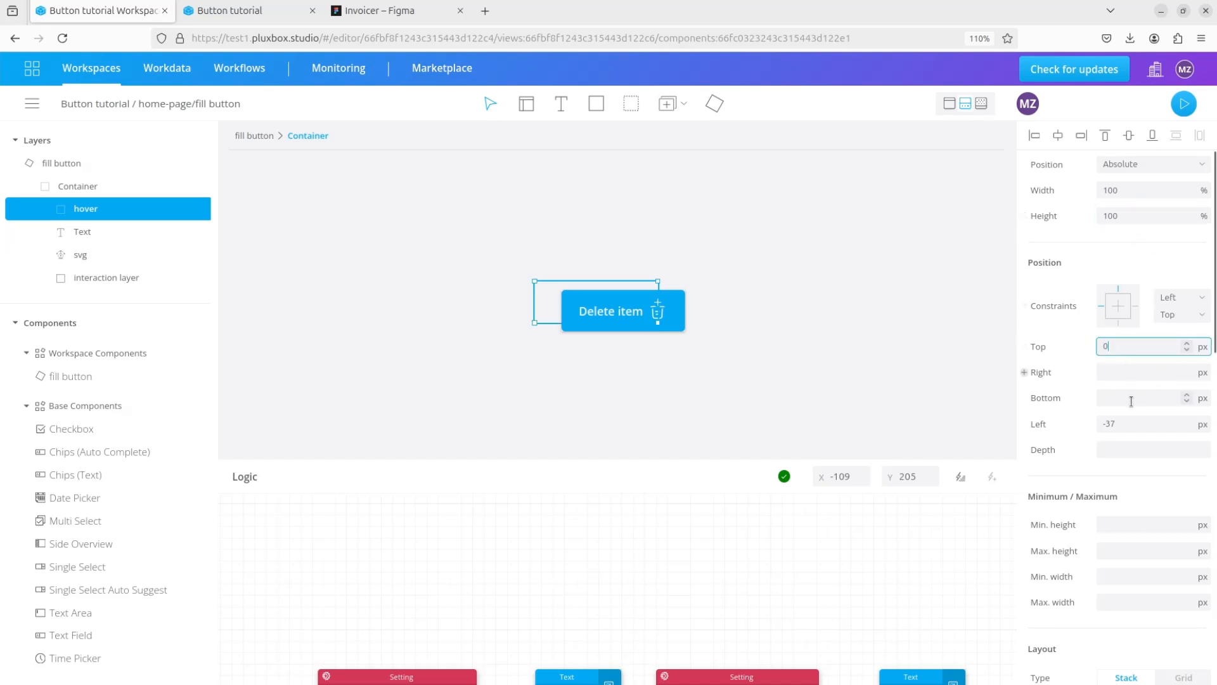
pyautogui.write('0')
pyautogui.moveTo(1119, 423); pyautogui.dragTo(1091, 424)
pyautogui.click(640, 386)
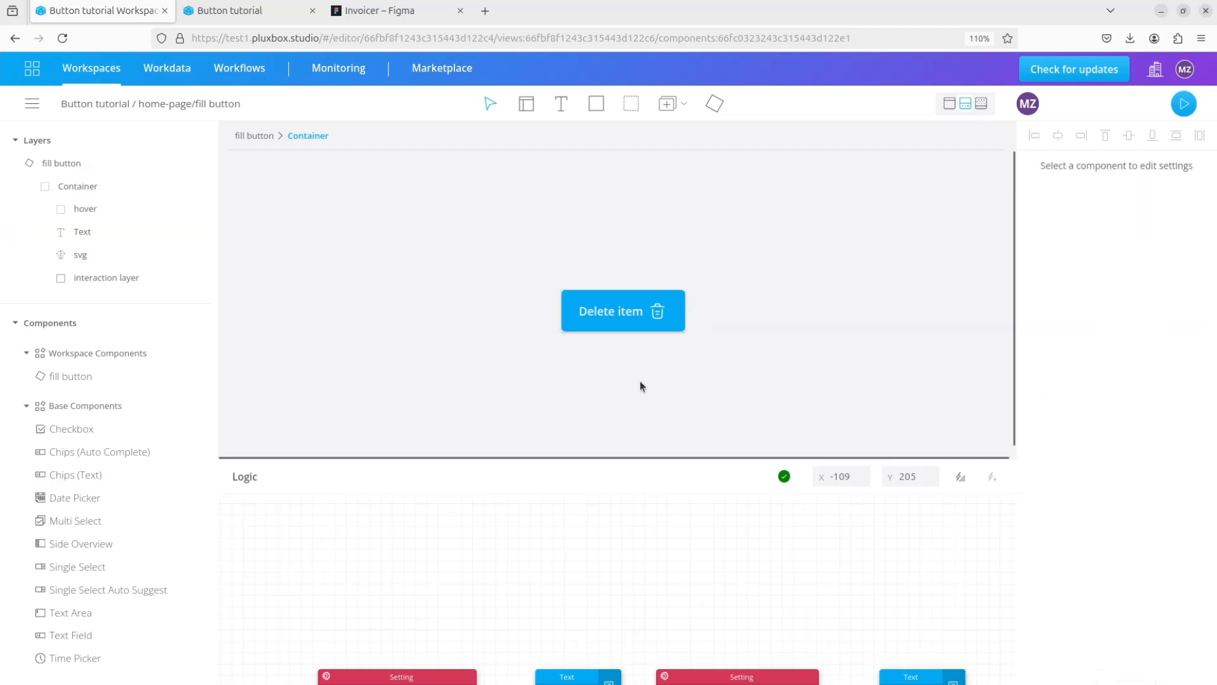
# - Set the hover container's background to #000000 at 12% opacity and make the container invisible
pyautogui.click(103, 215)
pyautogui.scroll(-5, 1079, 446)
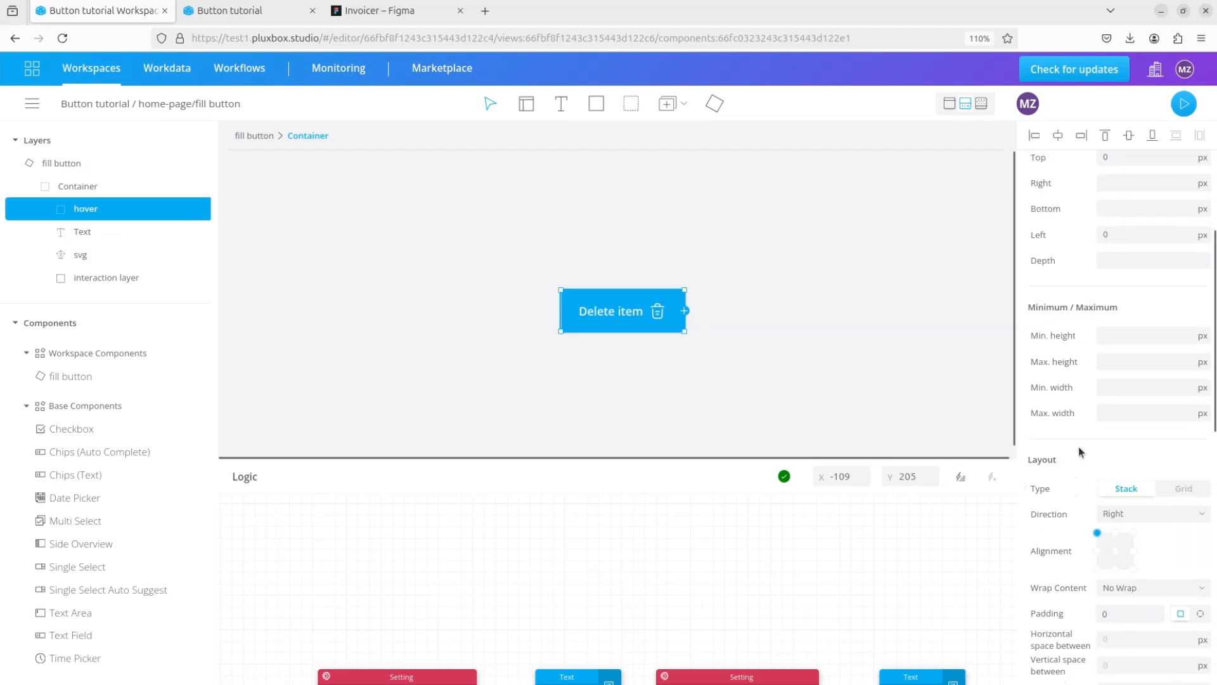
pyautogui.scroll(-2, 1081, 413)
pyautogui.scroll(-3, 1085, 418)
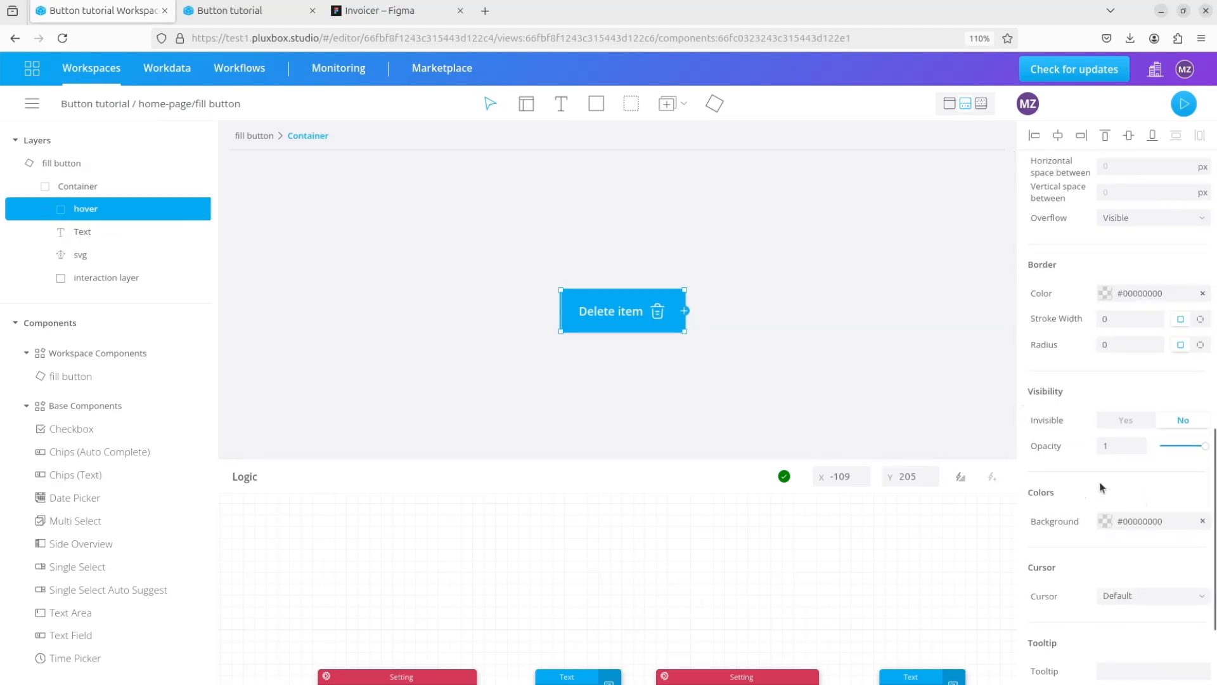
pyautogui.click(1106, 521)
pyautogui.moveTo(1022, 322); pyautogui.dragTo(1099, 325)
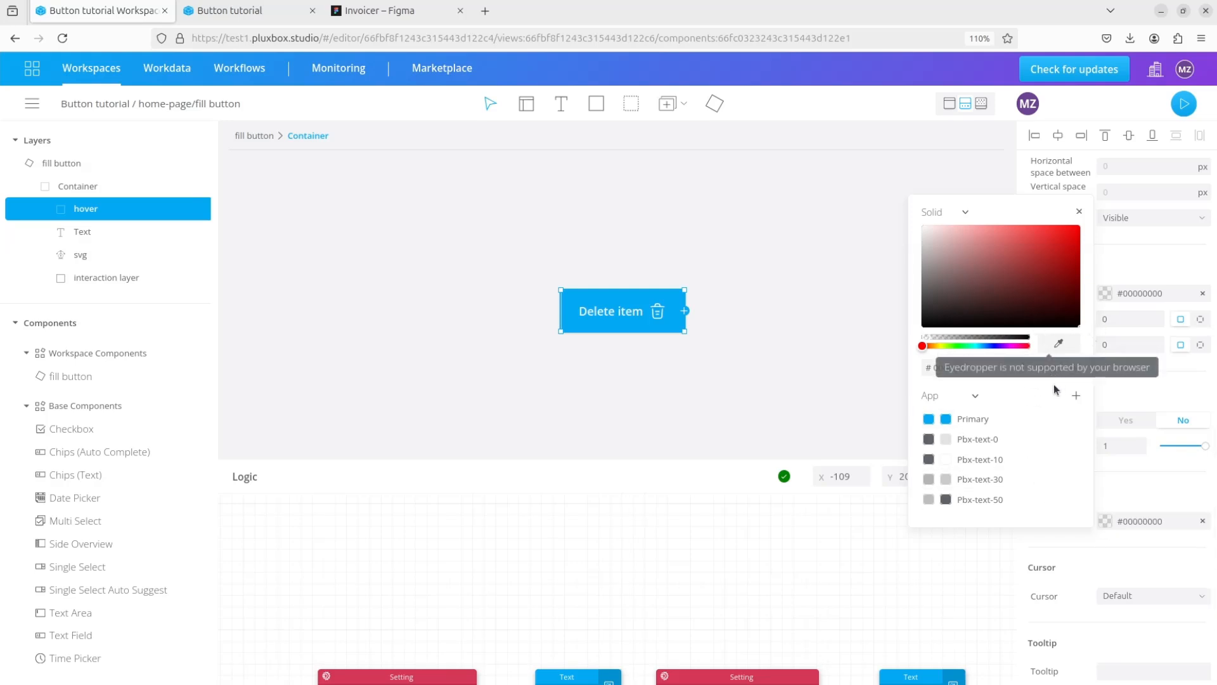
pyautogui.write('12')
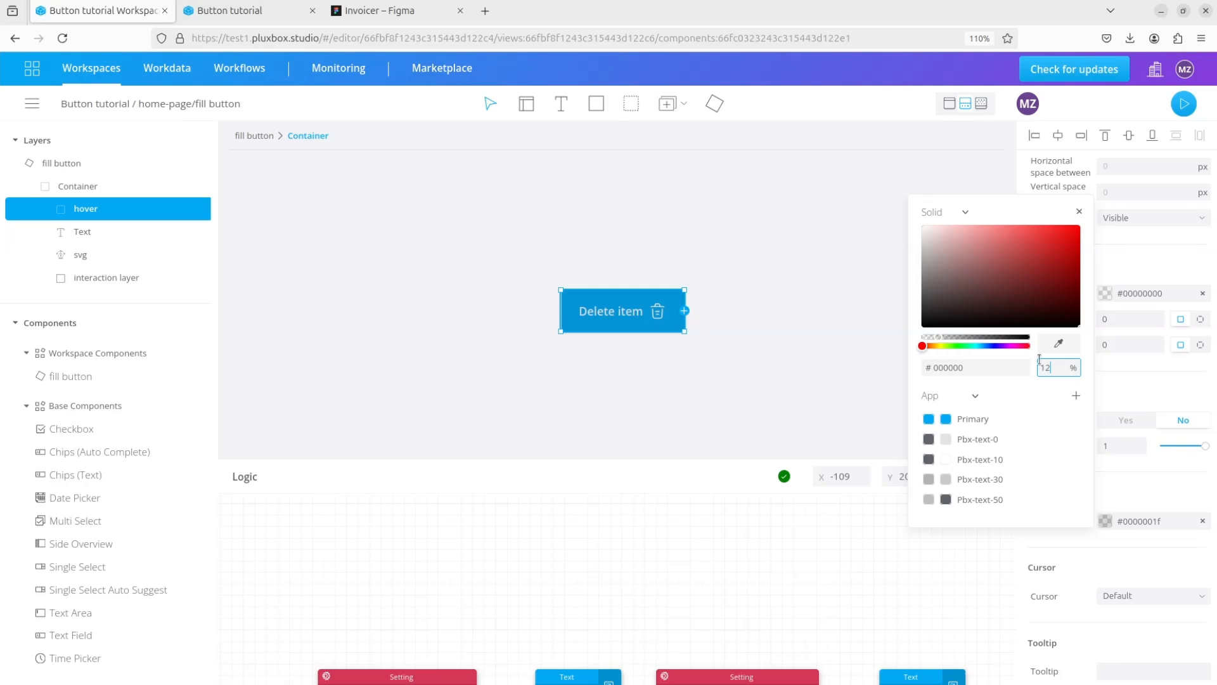
pyautogui.click(759, 403)
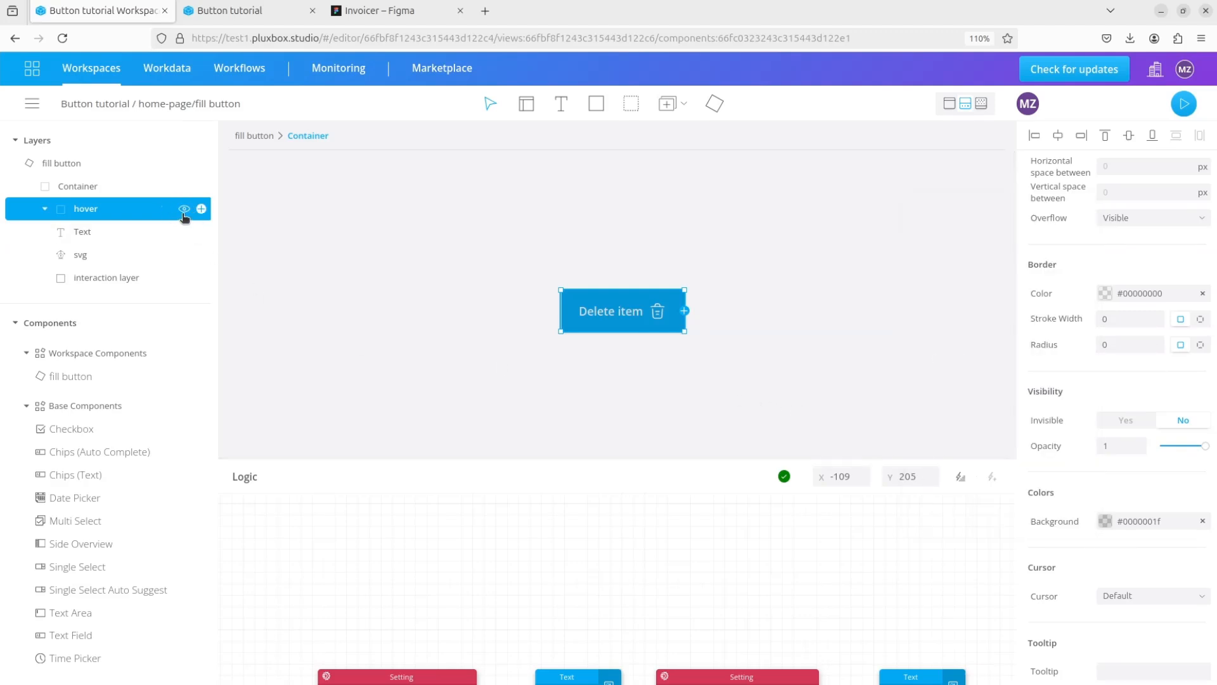
pyautogui.click(184, 211)
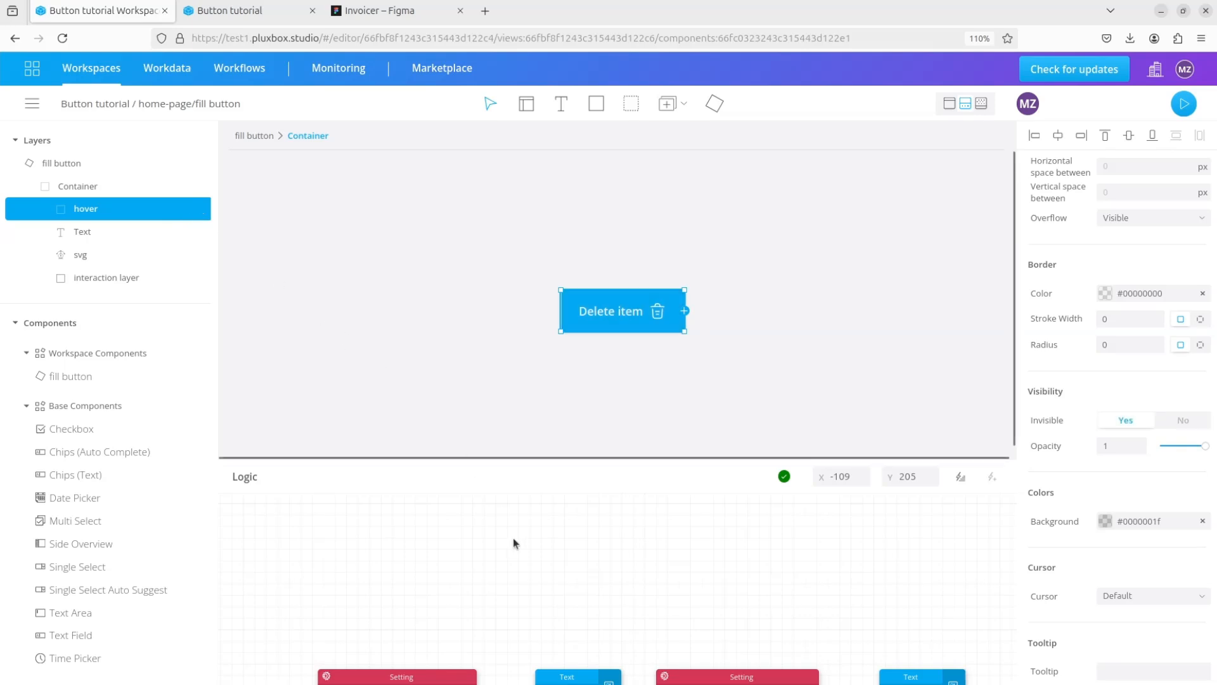
# - Add the interaction layer's Mouse Enter event to the logic, in the empty area above the Setting blocks
pyautogui.click(201, 277)
pyautogui.click(244, 301)
pyautogui.moveTo(296, 516); pyautogui.dragTo(450, 567)
# - Insert a Flip block beside the Mouse Enter event, link the event to its Input and its Result to the hover container's Invisible property
pyautogui.click(961, 476)
pyautogui.write('flip')
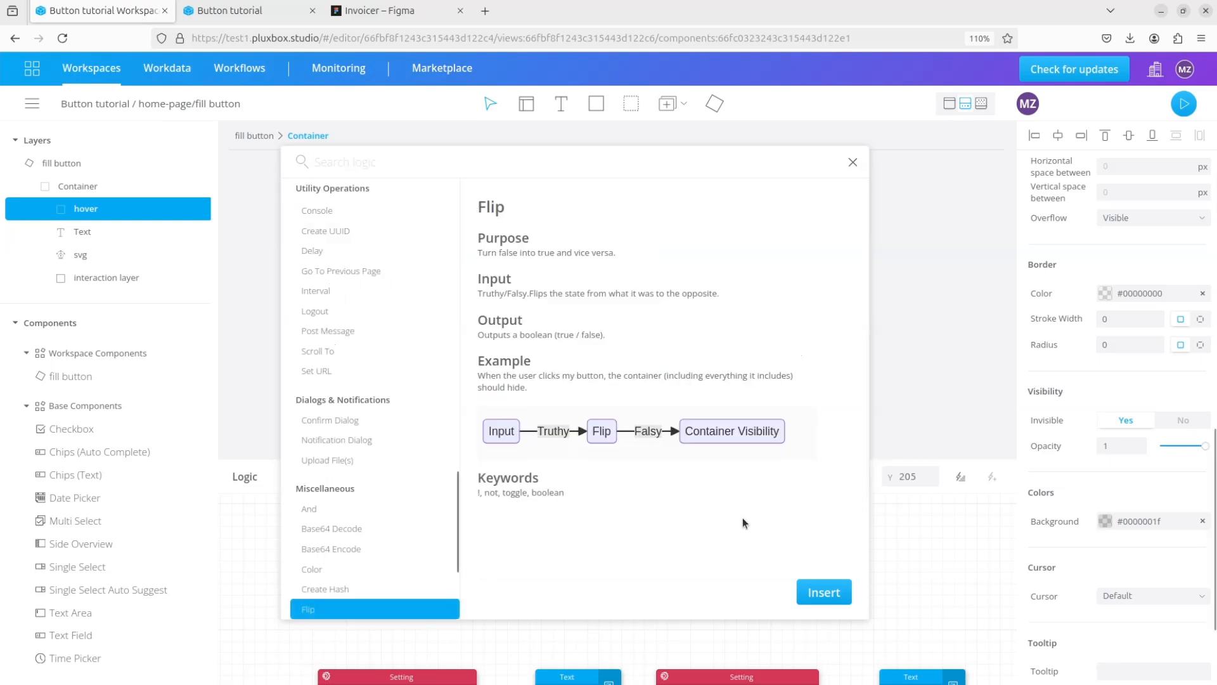
pyautogui.click(823, 591)
pyautogui.moveTo(289, 514); pyautogui.dragTo(580, 570)
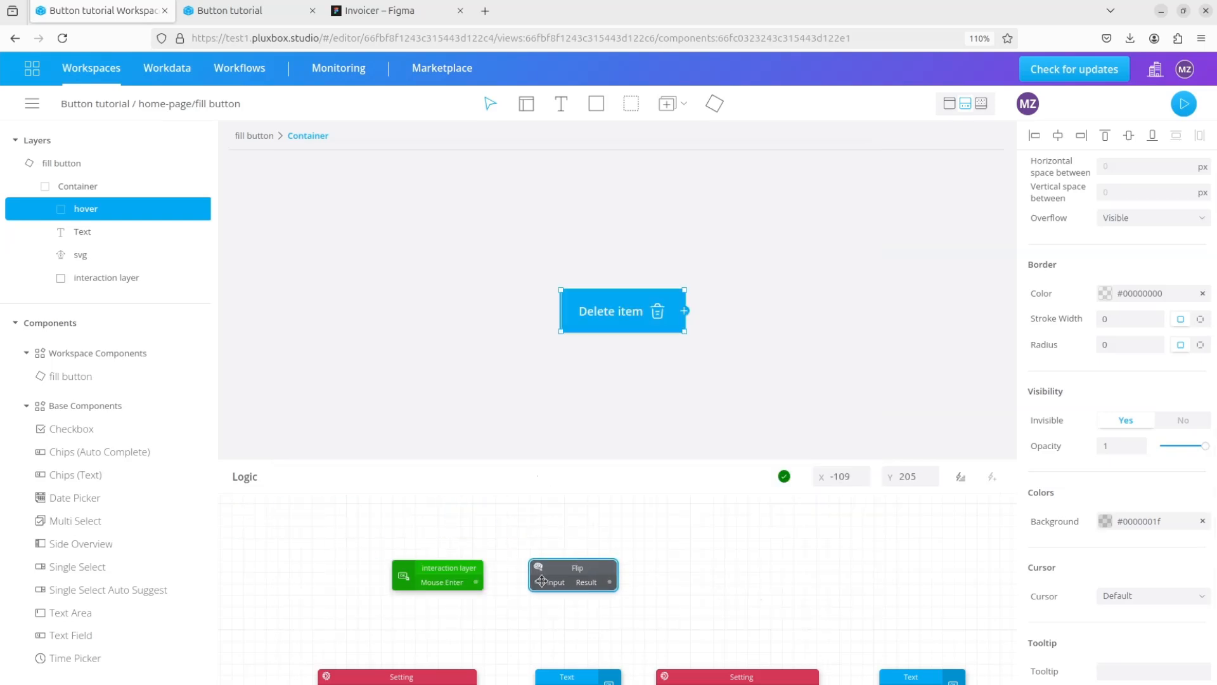
pyautogui.moveTo(482, 581); pyautogui.dragTo(1027, 420)
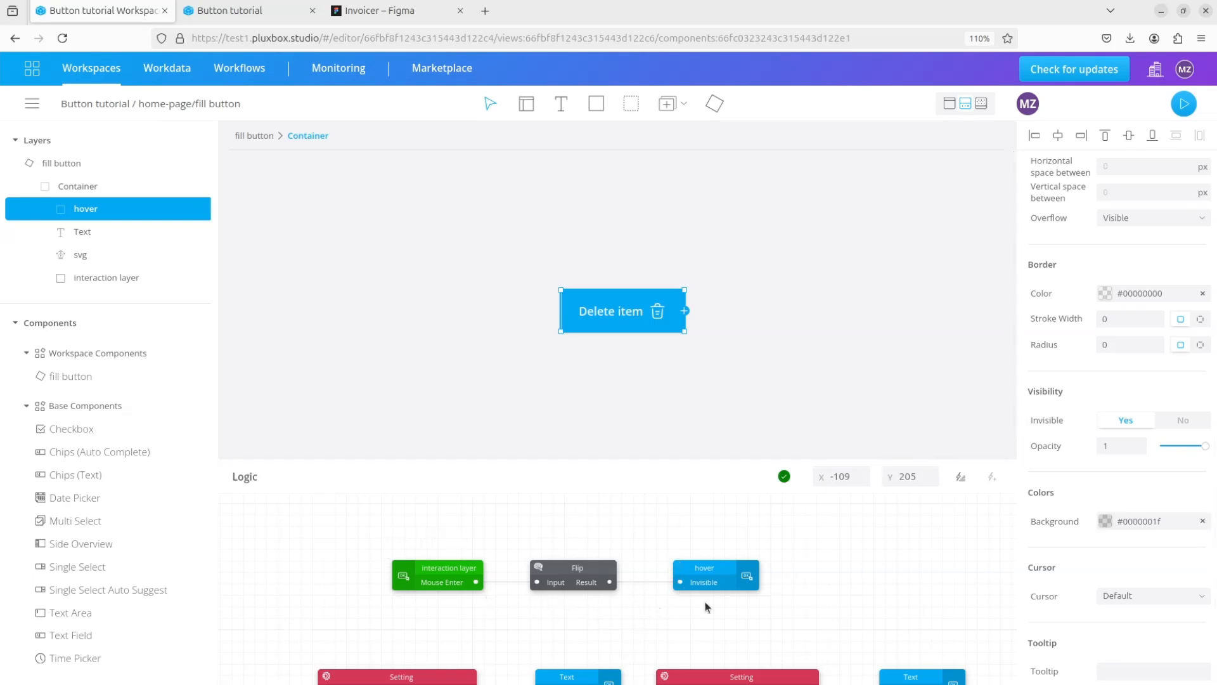
# - Add the interaction layer's Mouse Leave event below Mouse Enter and link it directly to the hover container's Invisible property
pyautogui.rightClick(210, 278)
pyautogui.moveTo(275, 524); pyautogui.dragTo(680, 583)
# - Reload the home-page preview to the new version, check the button's hover effect and return to the editor
pyautogui.click(1184, 104)
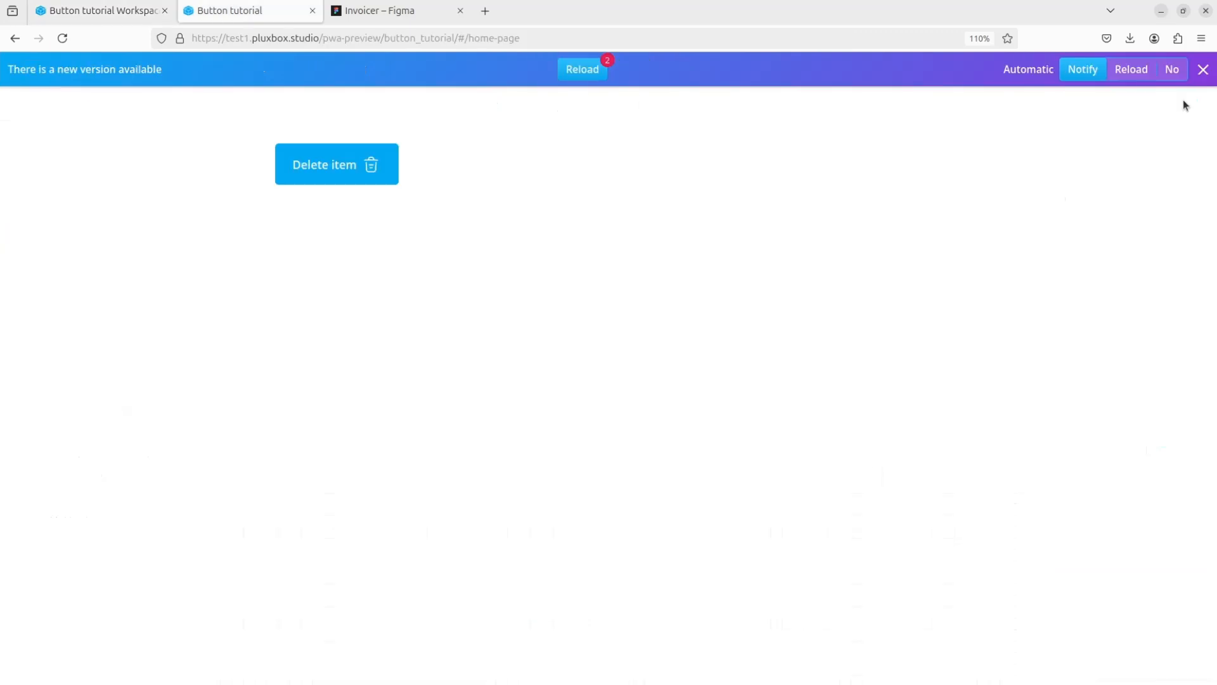
pyautogui.click(596, 70)
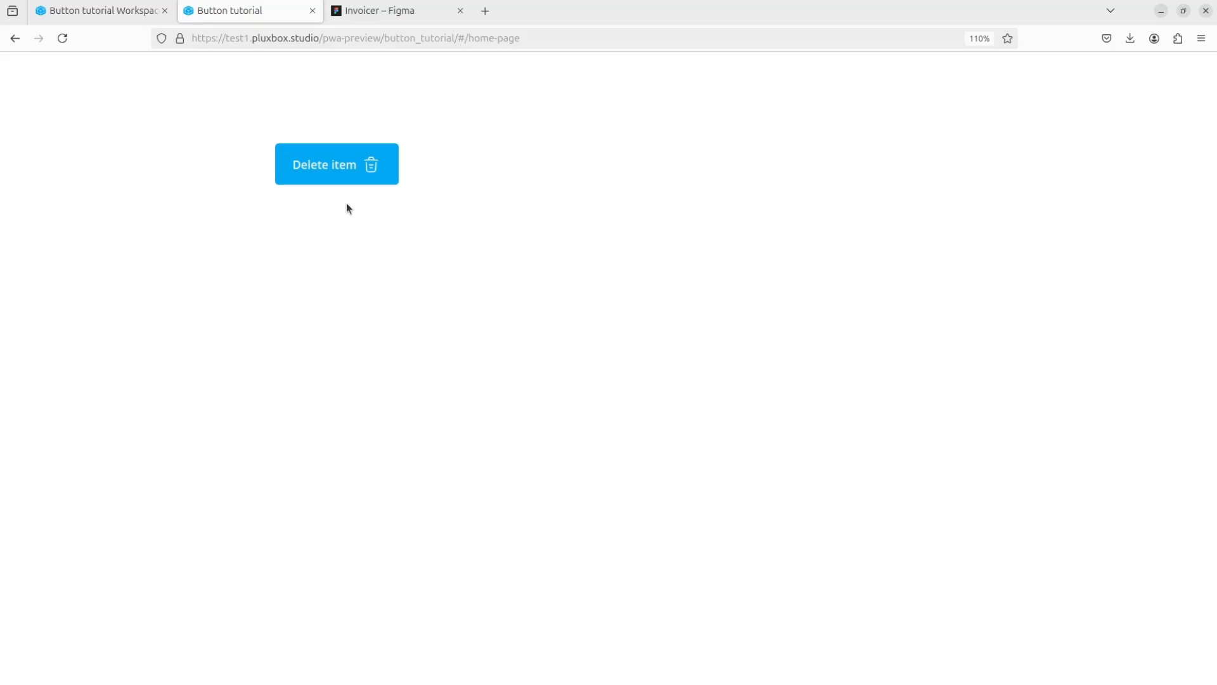
pyautogui.click(96, 18)
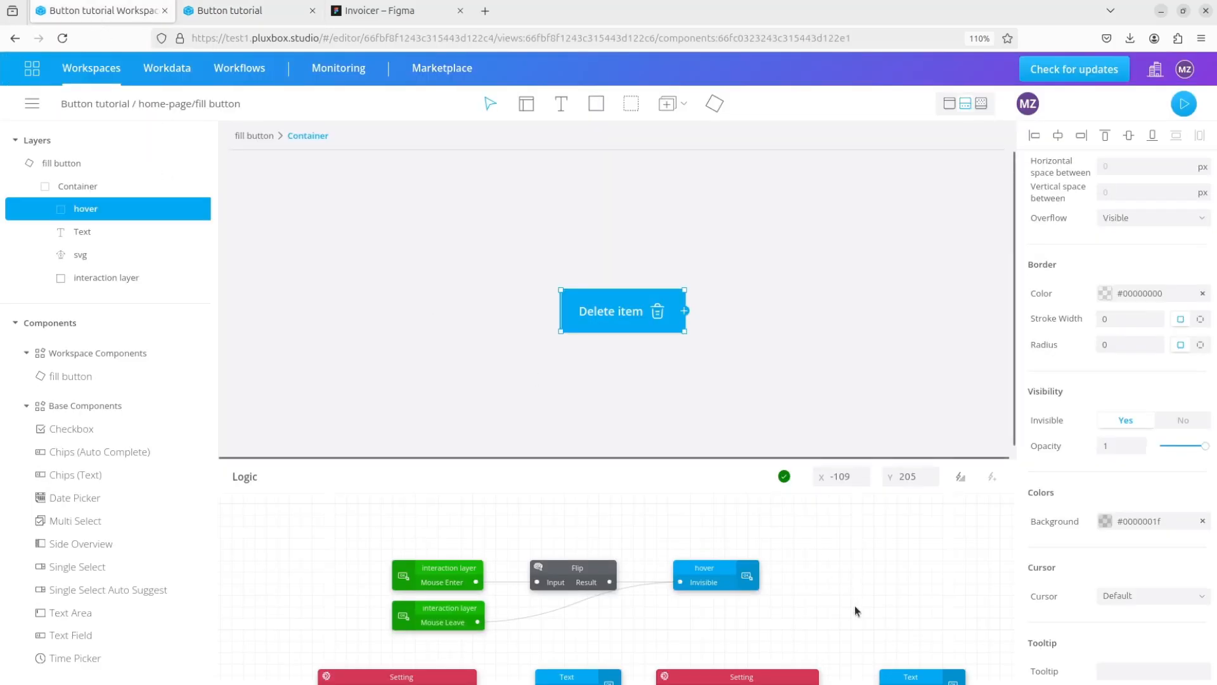
# - Add the interaction layer's Click event to the logic, above the Mouse Enter event
pyautogui.scroll(1, 557, 519)
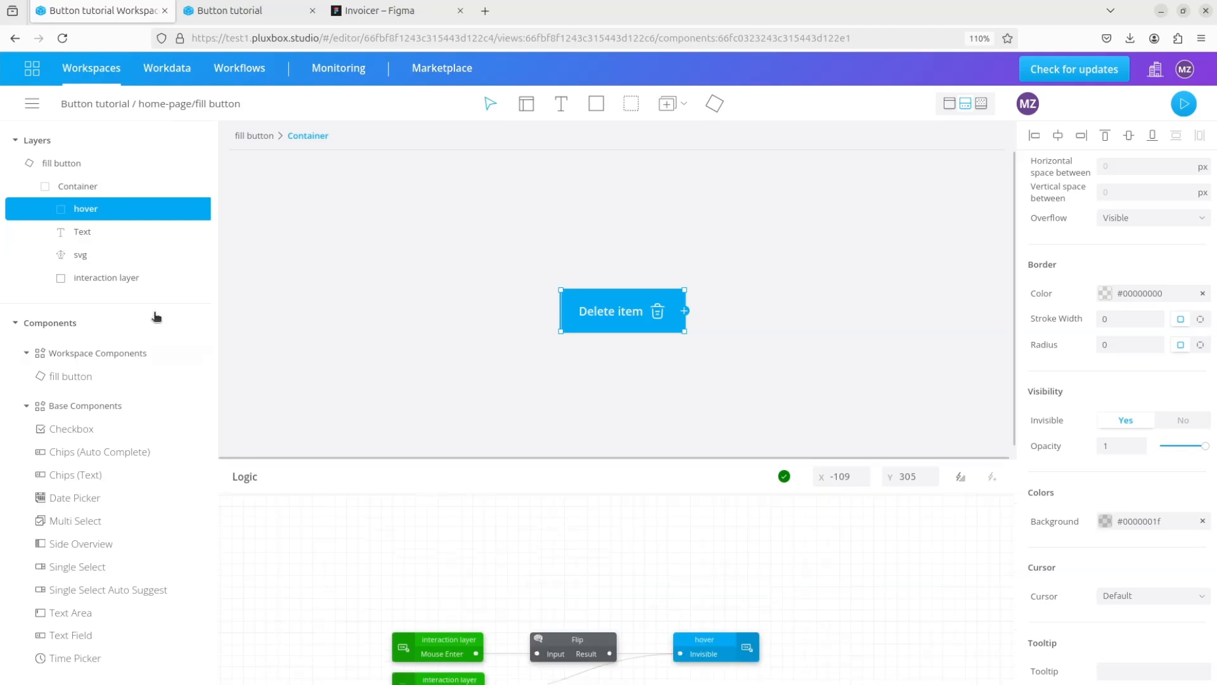
pyautogui.click(201, 278)
pyautogui.click(231, 283)
pyautogui.moveTo(282, 523); pyautogui.dragTo(447, 575)
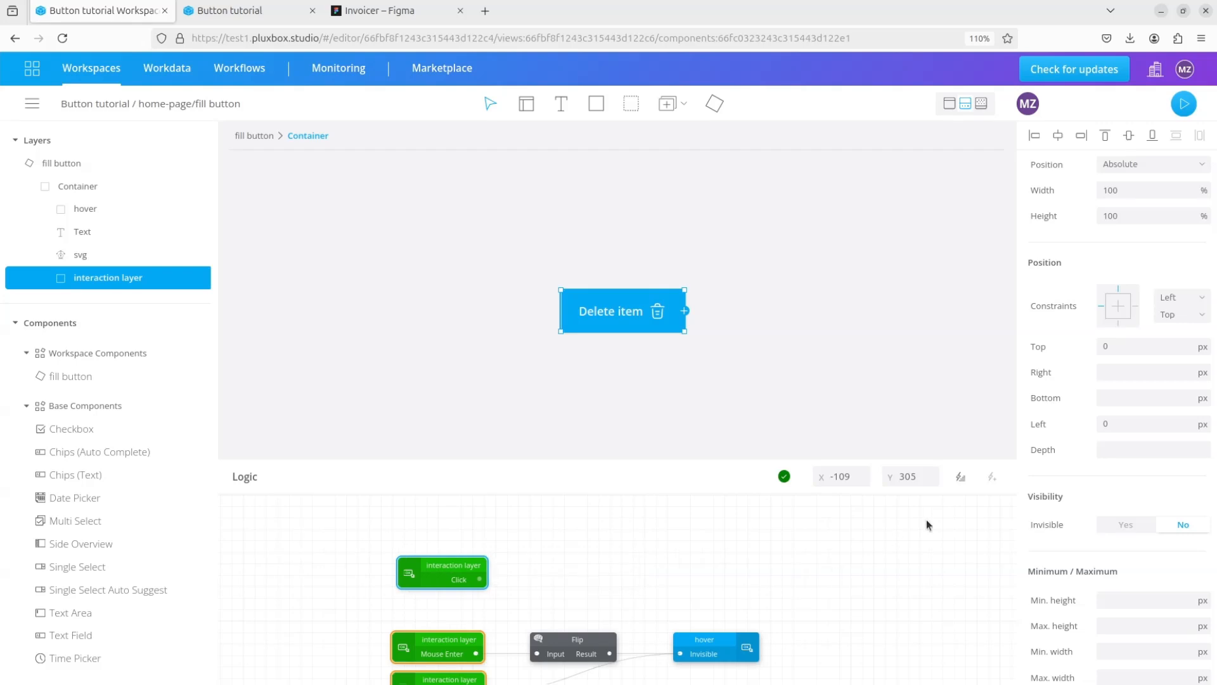
# - Insert a Send Event block titled "click on button" and link the interaction layer's Click event to its Value
pyautogui.click(962, 476)
pyautogui.write('send')
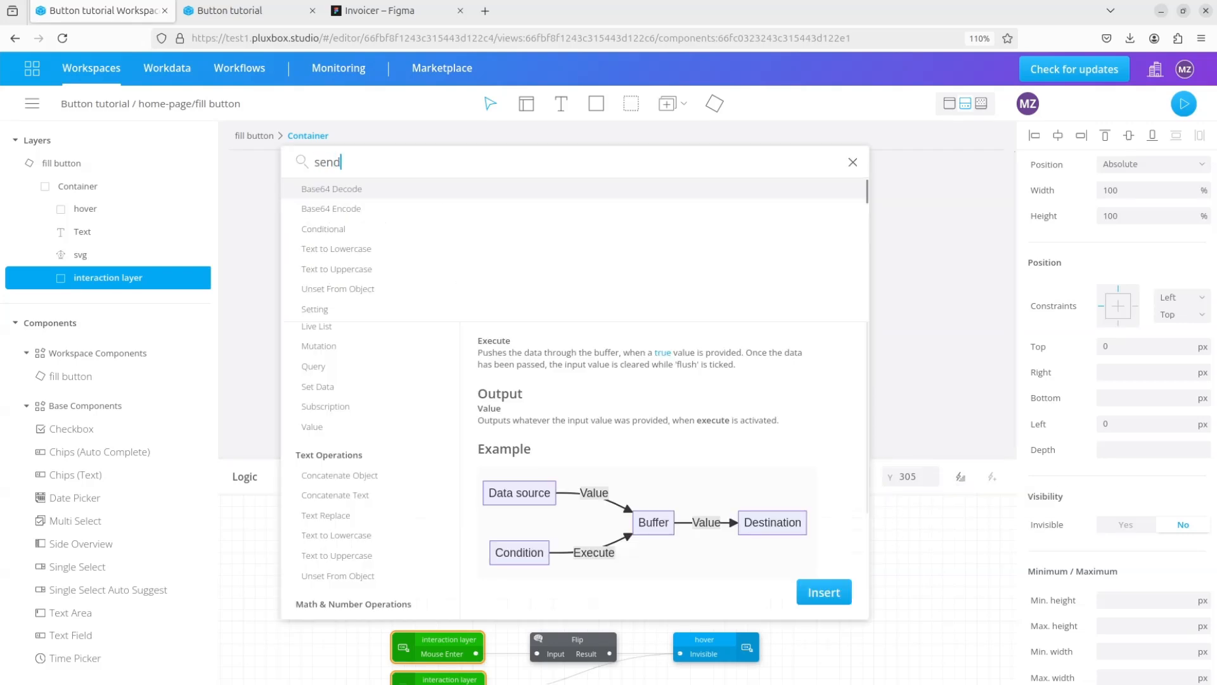
pyautogui.click(327, 188)
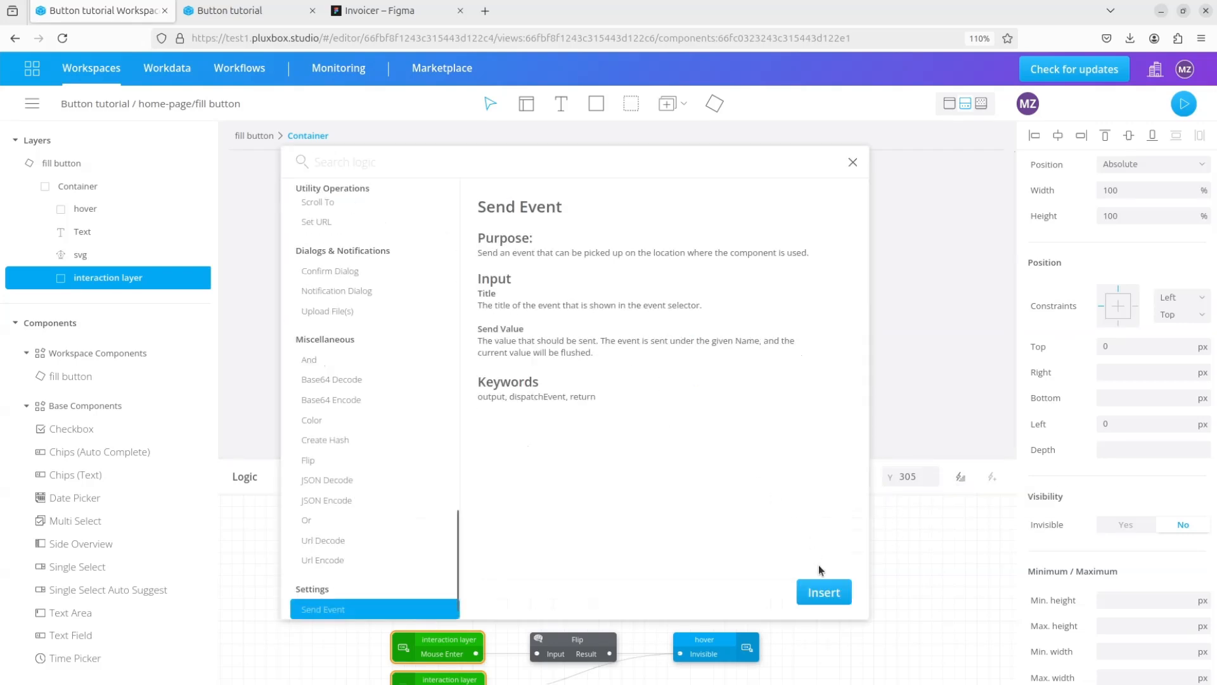
pyautogui.click(828, 597)
pyautogui.moveTo(293, 536); pyautogui.dragTo(628, 578)
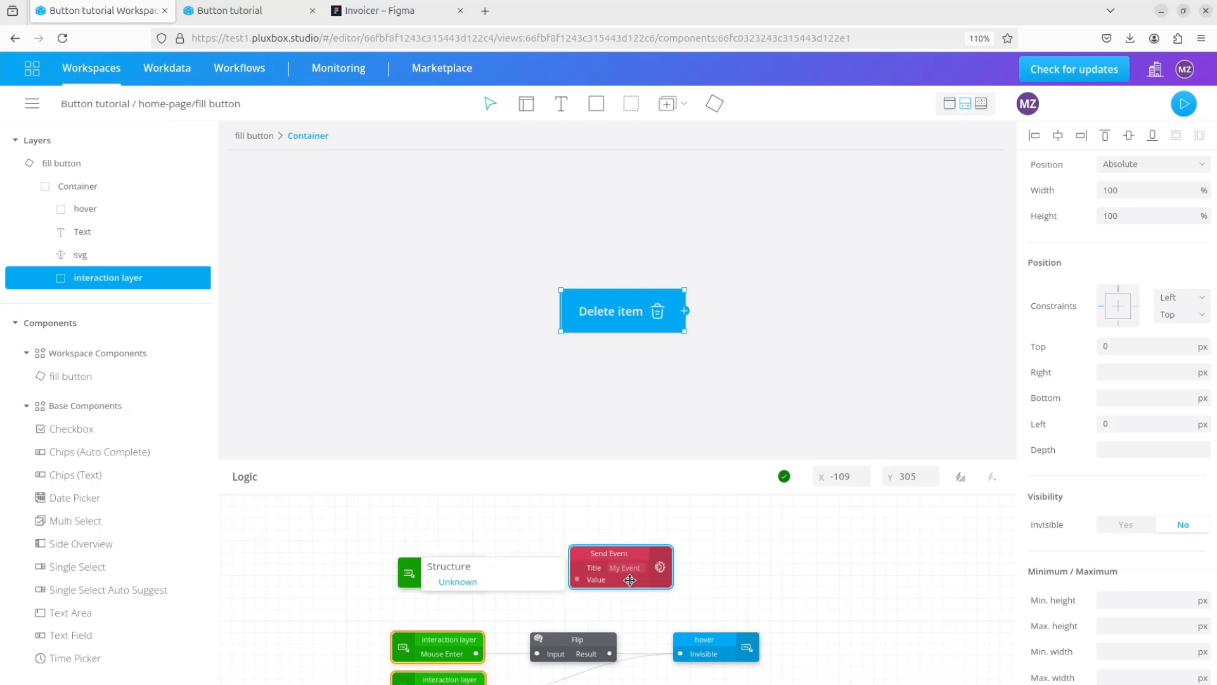
pyautogui.moveTo(478, 583); pyautogui.dragTo(571, 579)
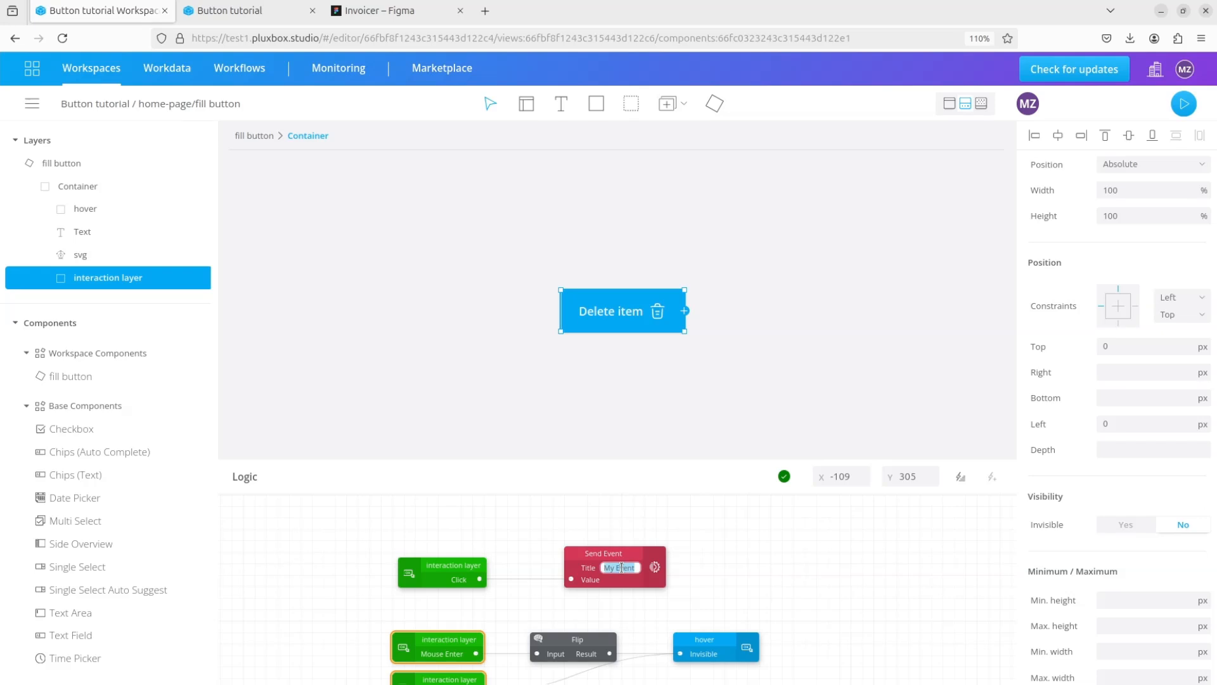
pyautogui.write('click on bu')
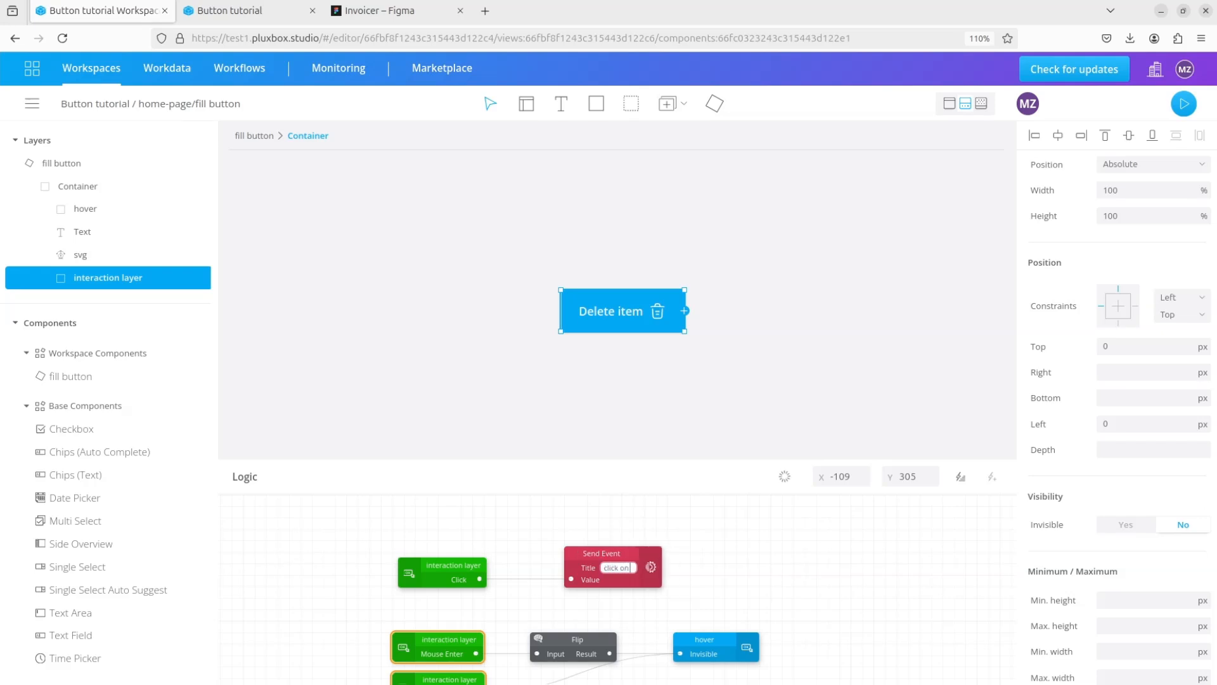
pyautogui.write('tton')
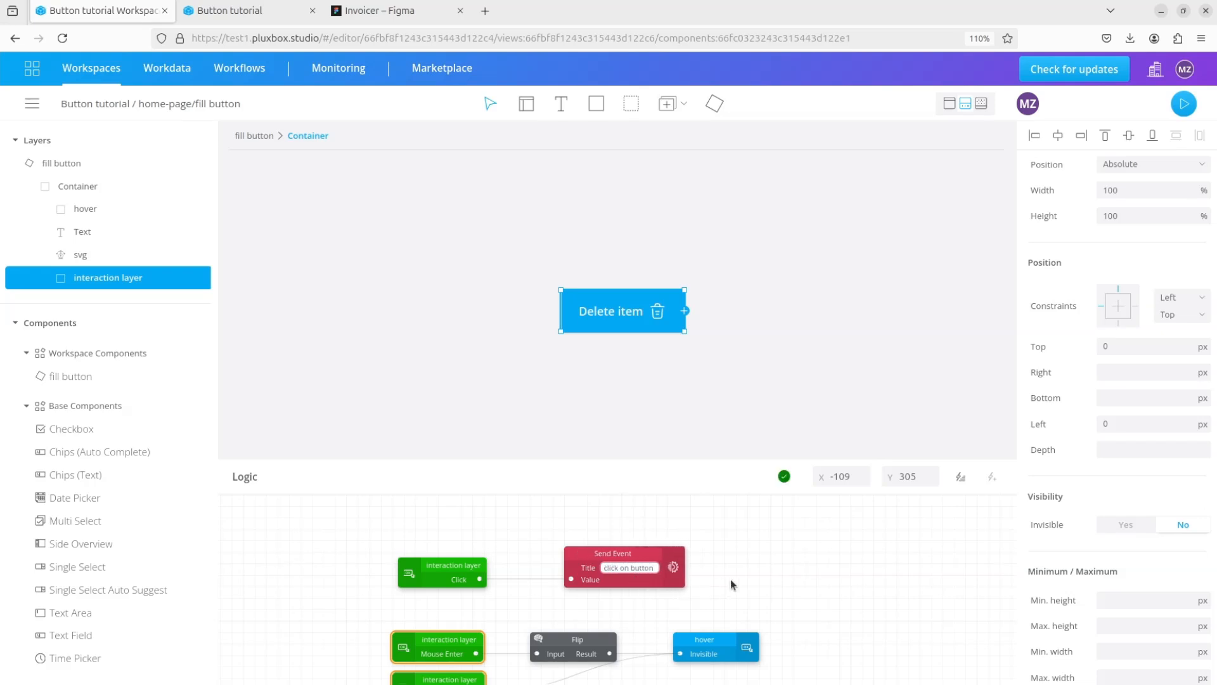
# - Return to the home-page view and add the fill button's "click on button" event to its logic
pyautogui.click(94, 105)
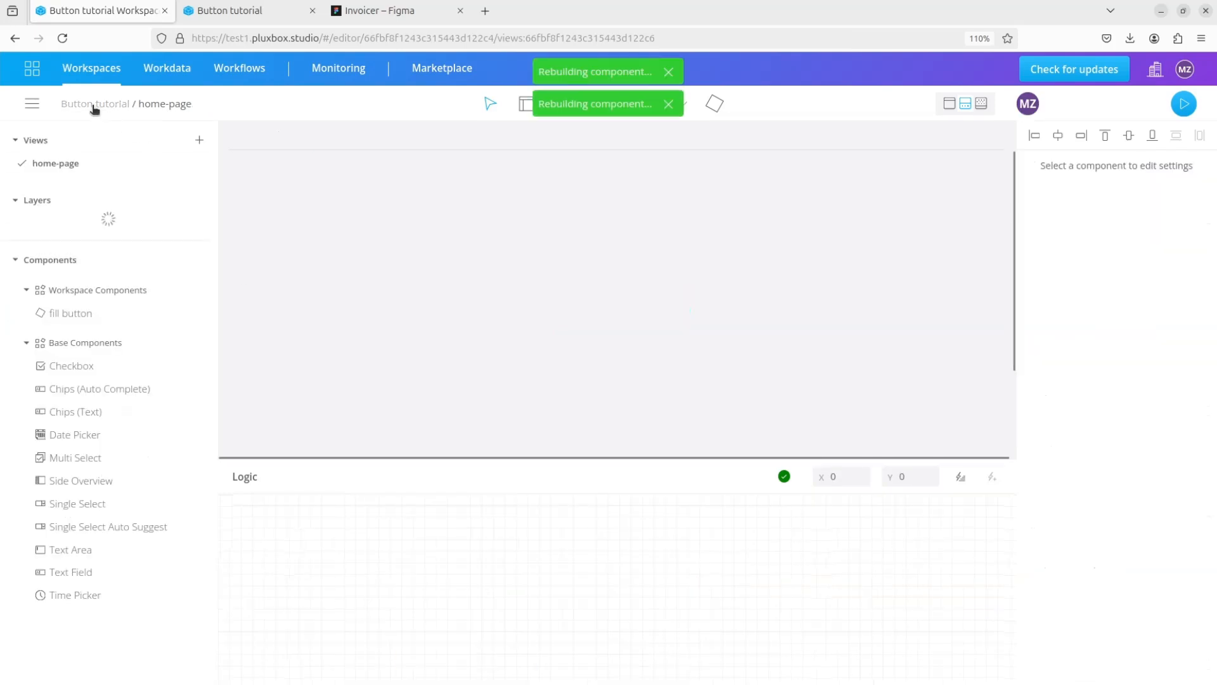
pyautogui.click(201, 246)
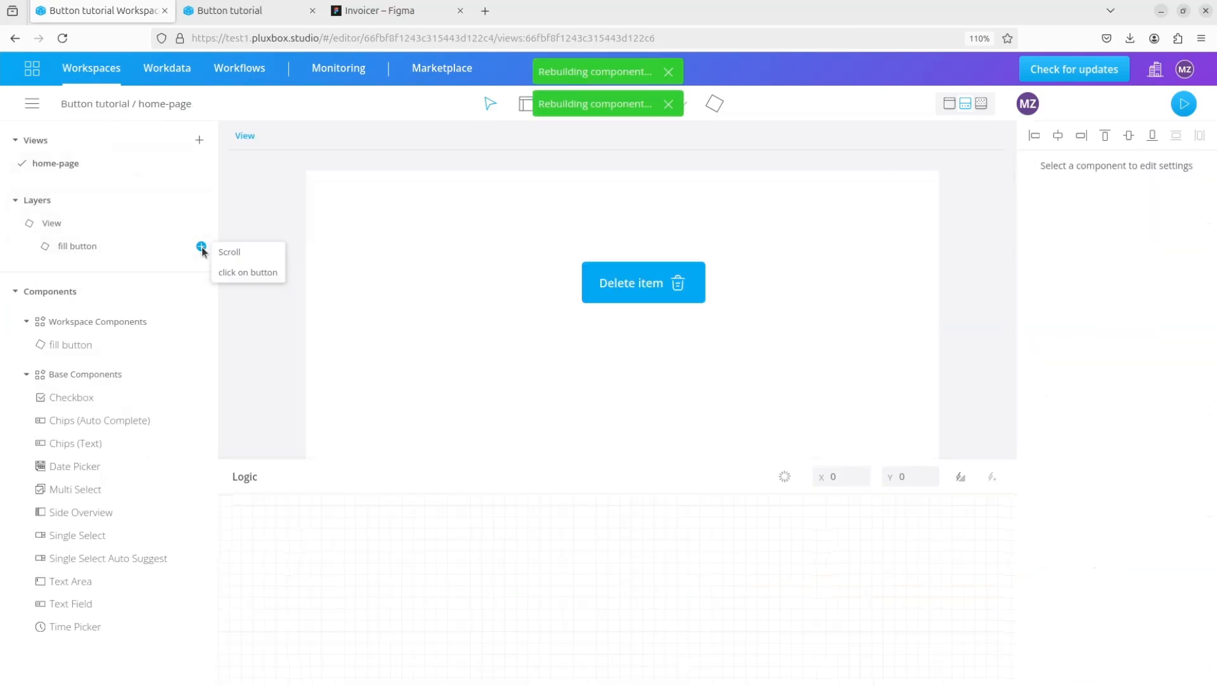
pyautogui.click(238, 272)
pyautogui.moveTo(298, 515); pyautogui.dragTo(435, 560)
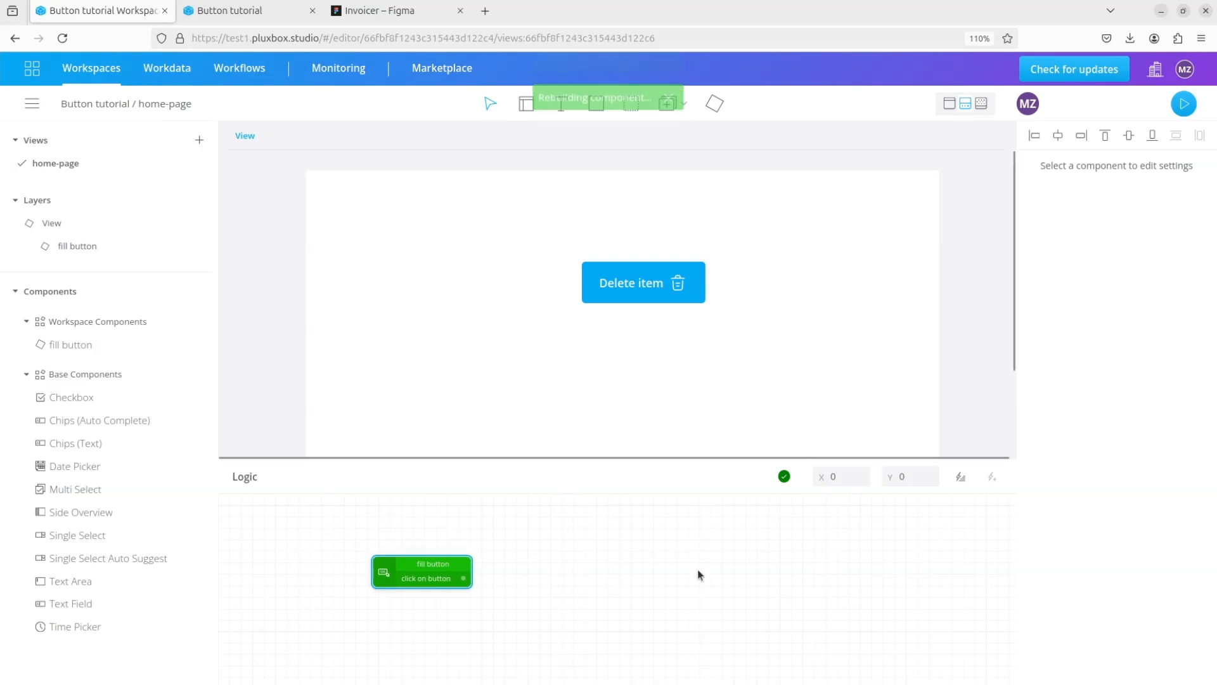
# - Insert a Notification Dialog block beside the fill button event and link "click on button" to its Show input
pyautogui.click(962, 478)
pyautogui.write('notifi')
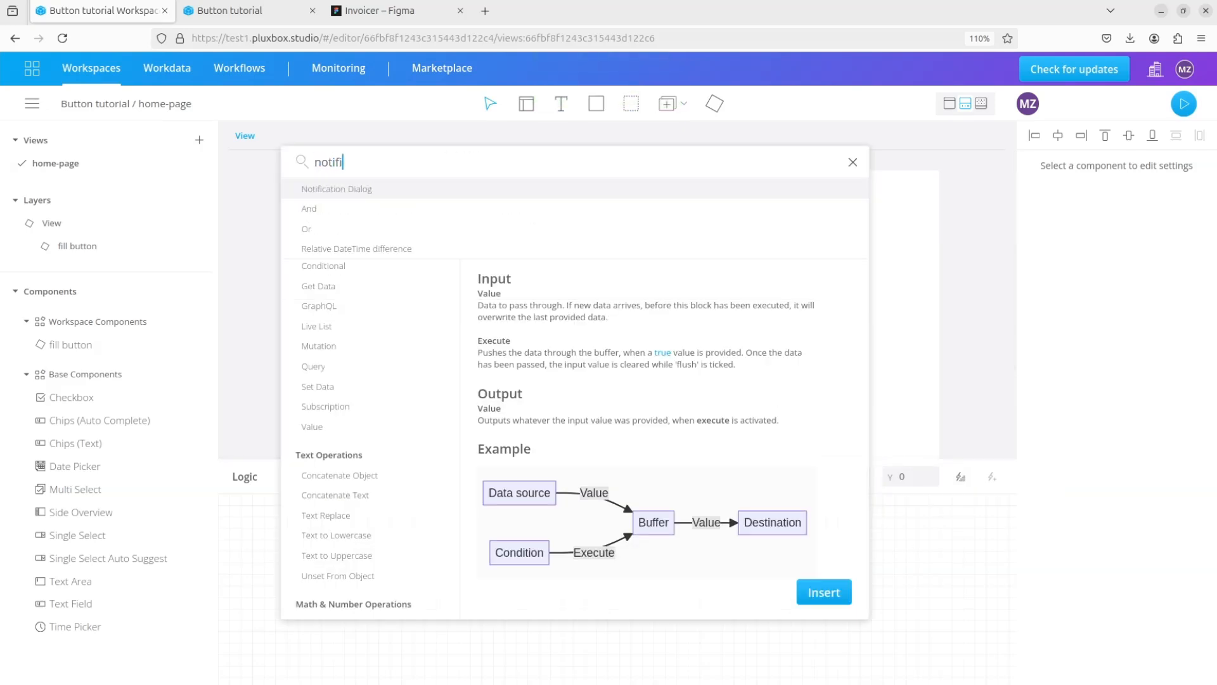
pyautogui.click(359, 189)
pyautogui.click(824, 592)
pyautogui.moveTo(315, 527); pyautogui.dragTo(612, 556)
pyautogui.moveTo(468, 576); pyautogui.dragTo(535, 561)
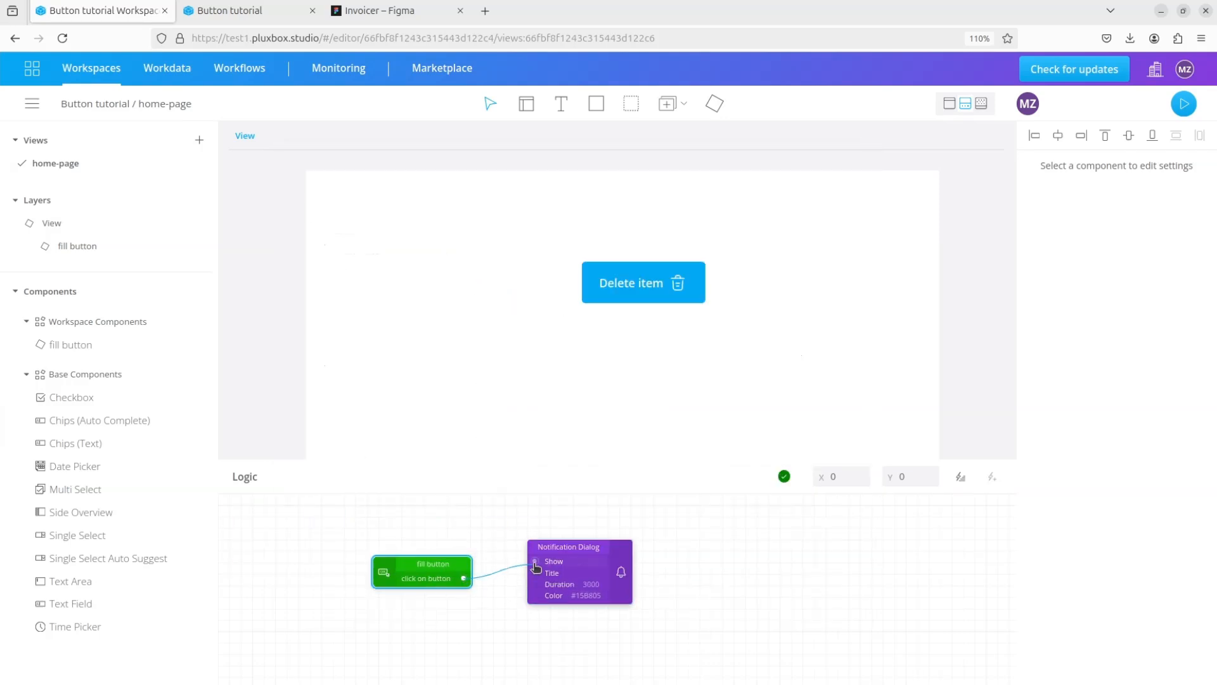
# - Set the Notification Dialog's title to "the item is deleted!"
pyautogui.click(573, 572)
pyautogui.write('the')
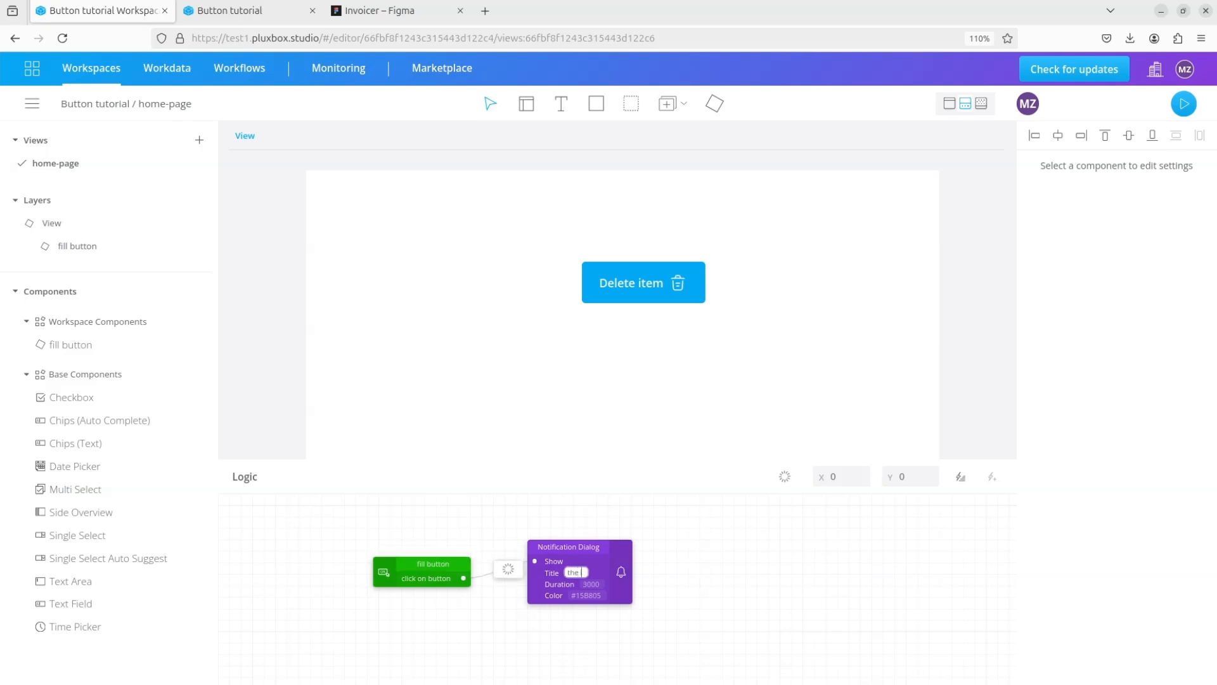
pyautogui.write(' item is dele')
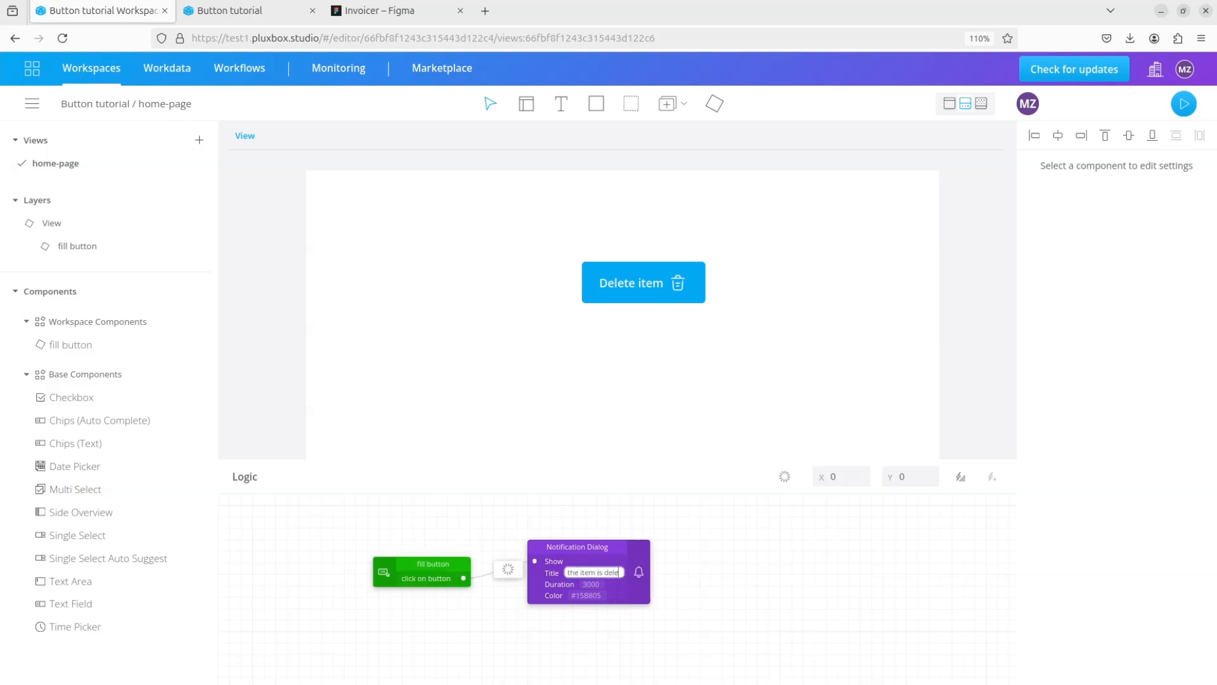
pyautogui.write('ted!')
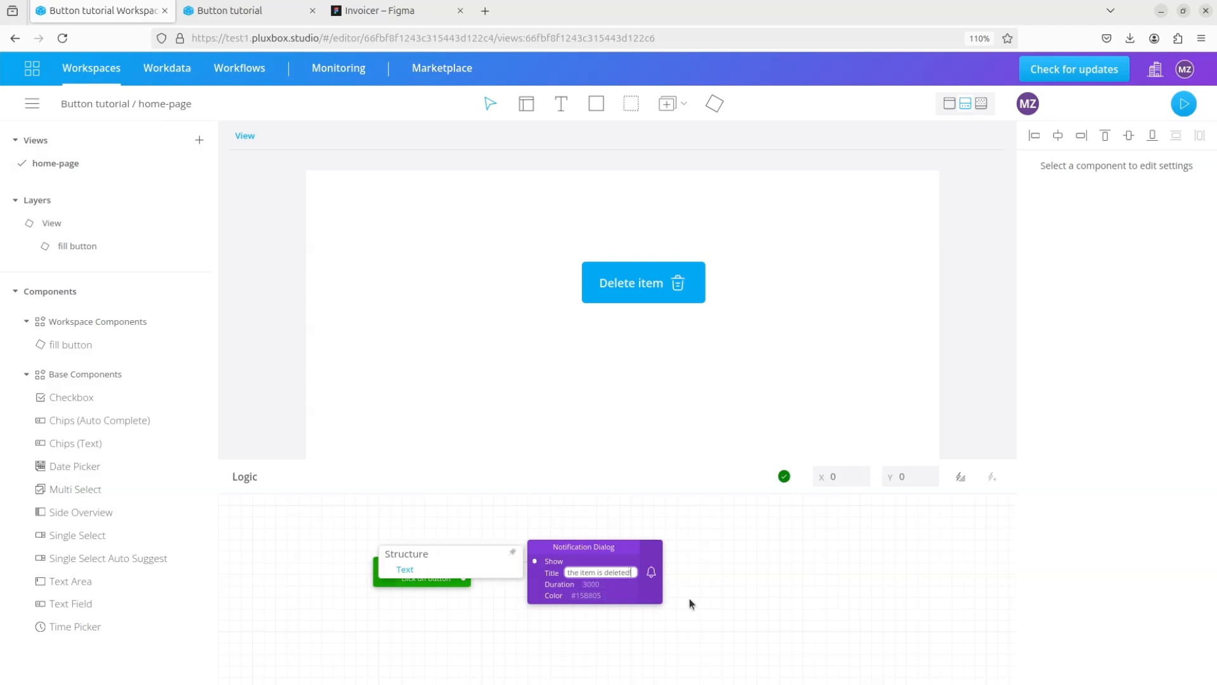
pyautogui.click(689, 599)
# - Rebuild and open the home-page preview, test the Delete item button, dismiss its notification and return to the editor
pyautogui.click(1174, 112)
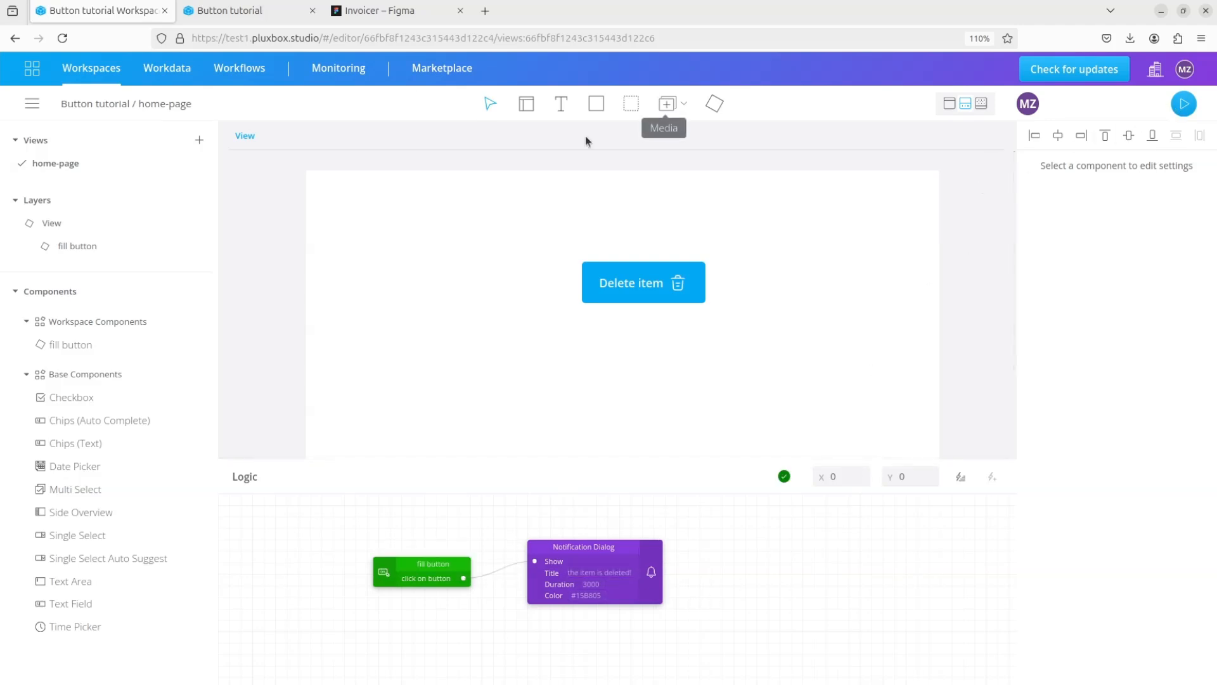
pyautogui.click(578, 71)
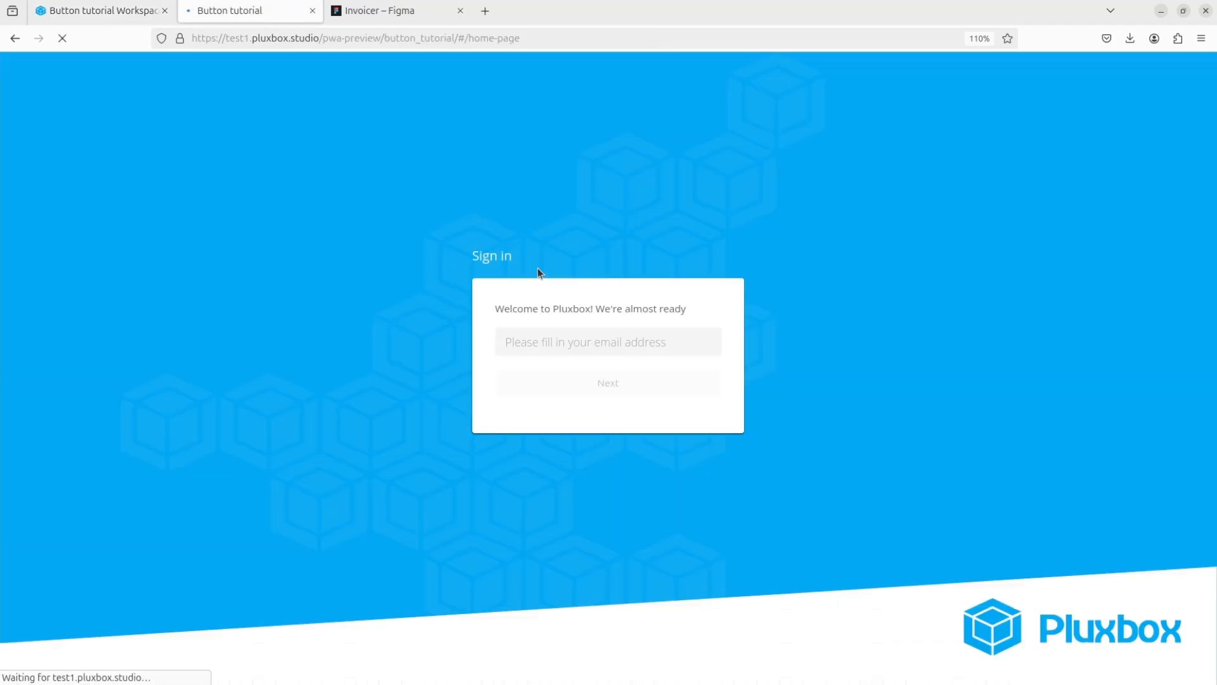
pyautogui.click(361, 170)
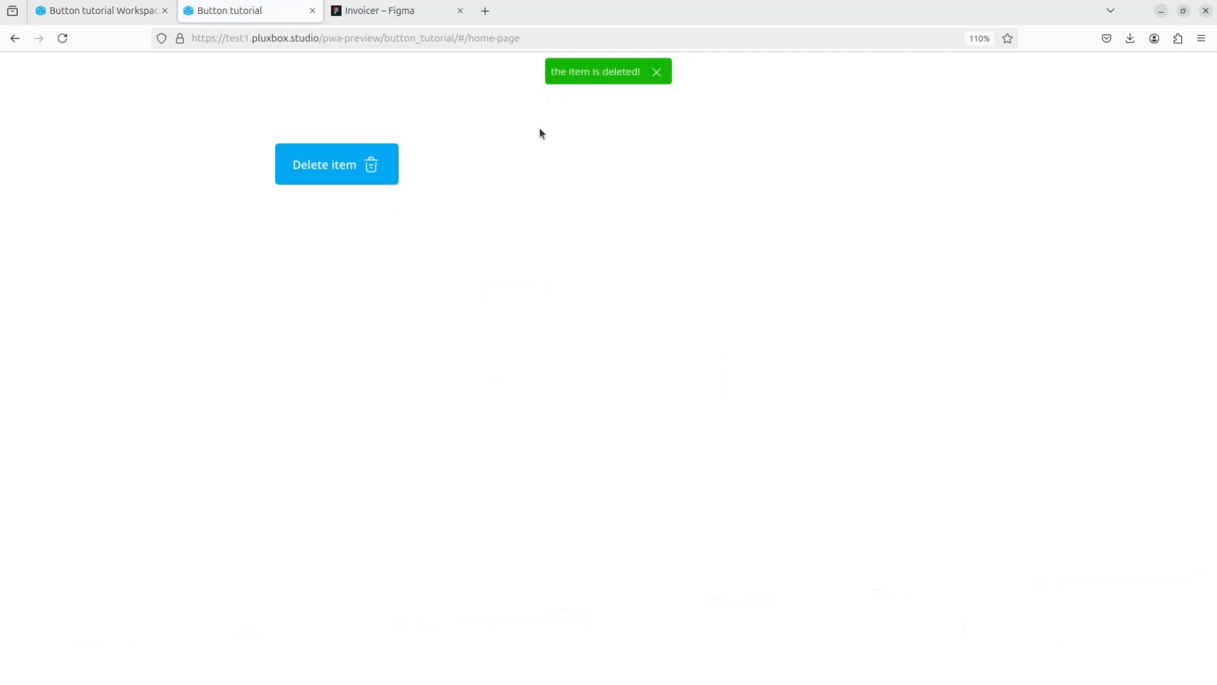
pyautogui.click(392, 166)
pyautogui.click(658, 73)
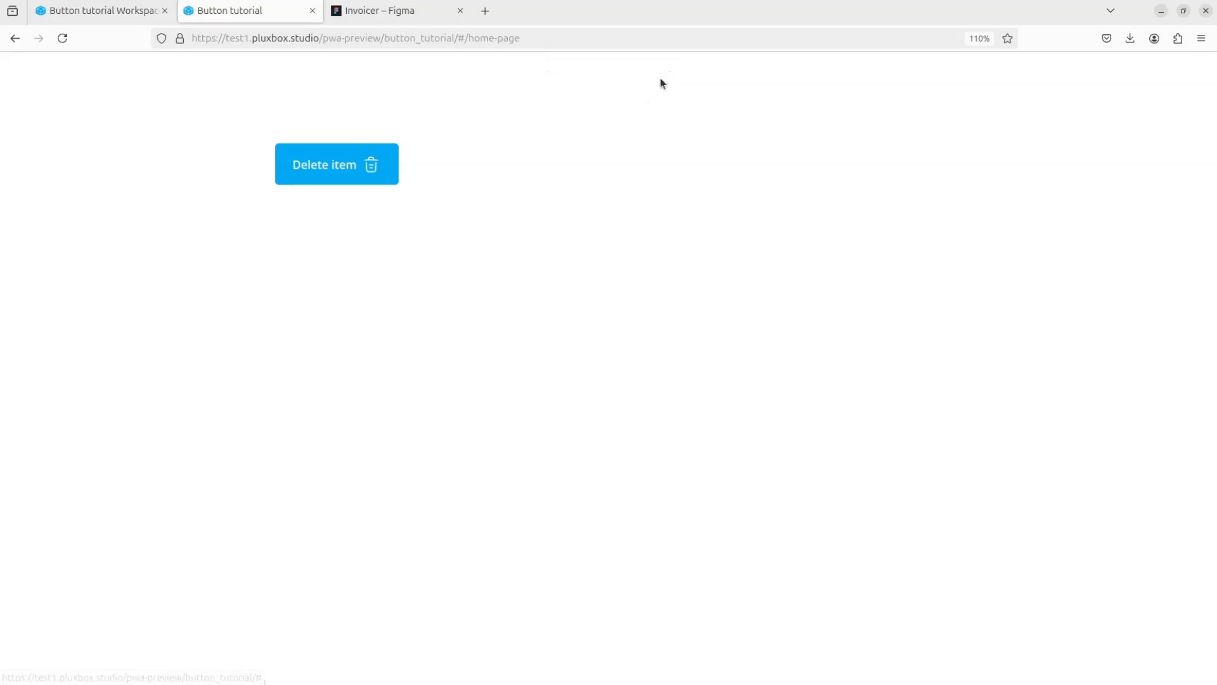
pyautogui.click(117, 13)
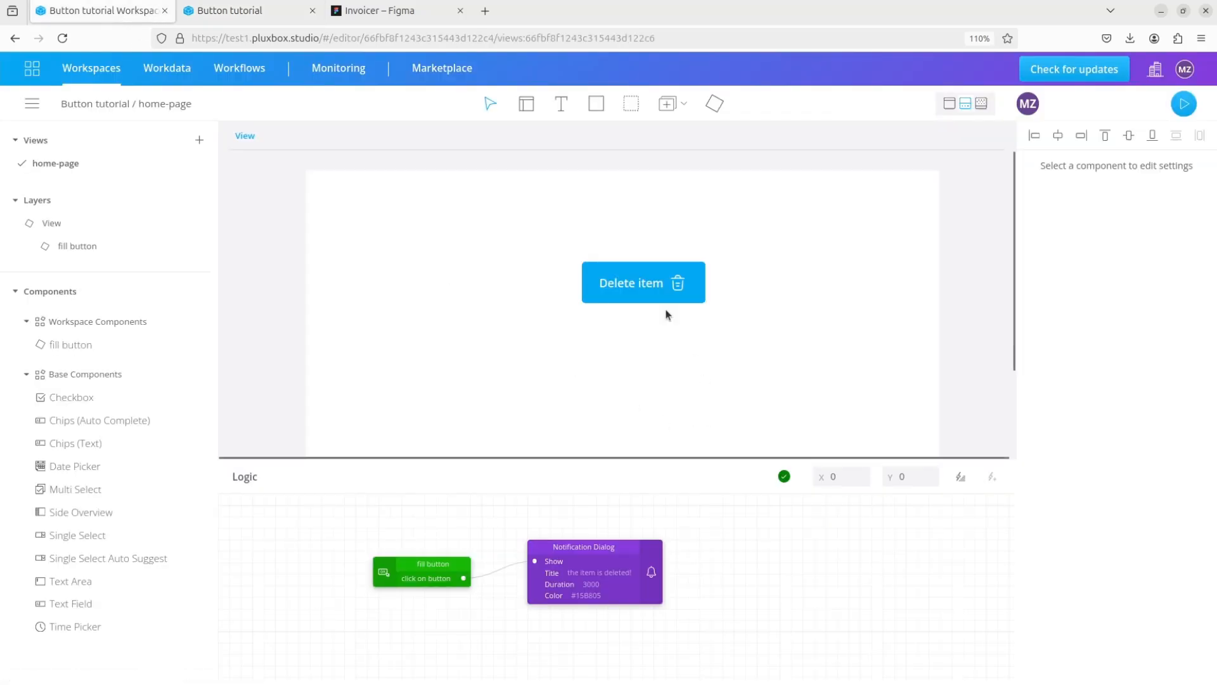
# - Set the home-page fill button's background to green #35c72a and its caption to "Add an item"
pyautogui.click(649, 286)
pyautogui.scroll(-5, 1091, 549)
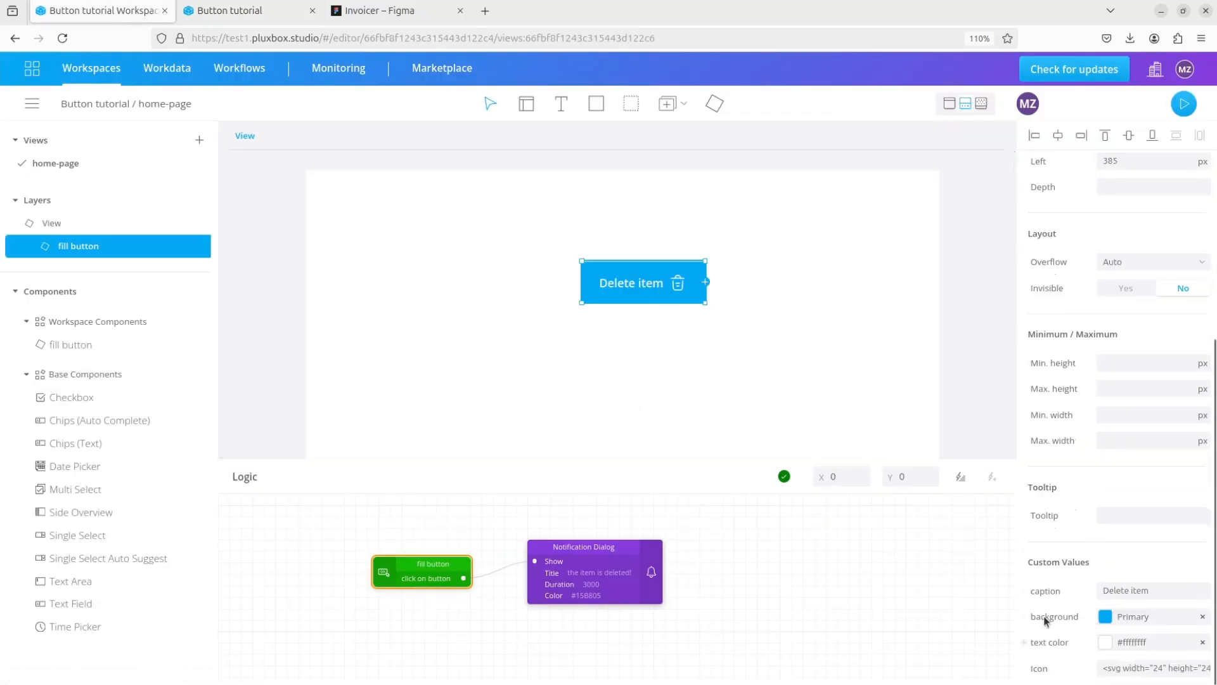
pyautogui.click(1105, 616)
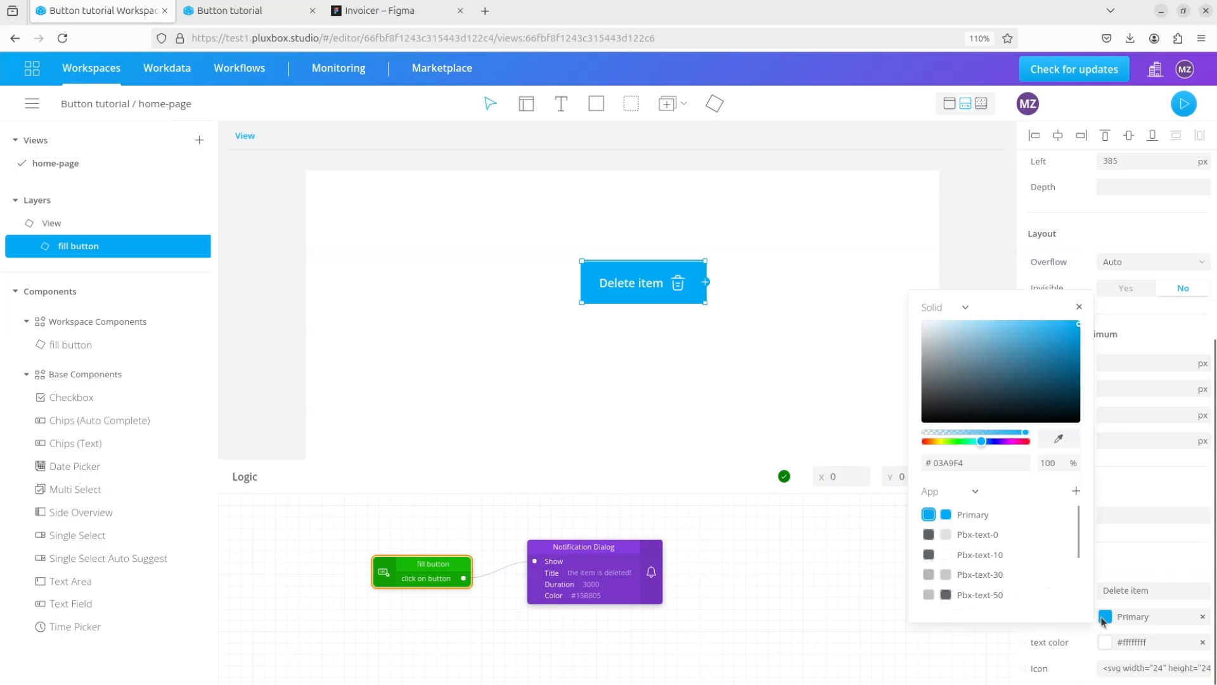
pyautogui.click(963, 441)
pyautogui.moveTo(960, 439); pyautogui.dragTo(957, 440)
pyautogui.moveTo(1056, 346); pyautogui.dragTo(1043, 340)
pyautogui.click(976, 247)
pyautogui.tripleClick(1125, 590)
pyautogui.write('Add an')
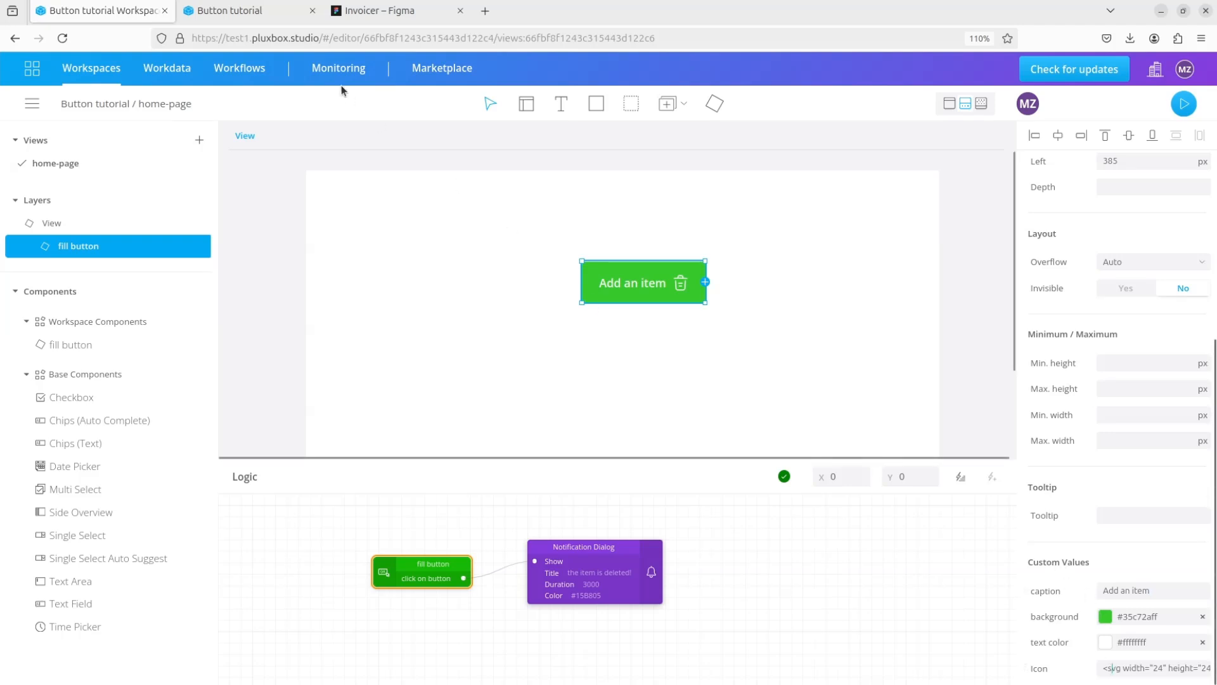
# - Copy the add-square icon as SVG from the Invoicer file in Figma and replace the fill button's Icon value with it
pyautogui.click(380, 11)
pyautogui.rightClick(547, 190)
pyautogui.moveTo(611, 245)
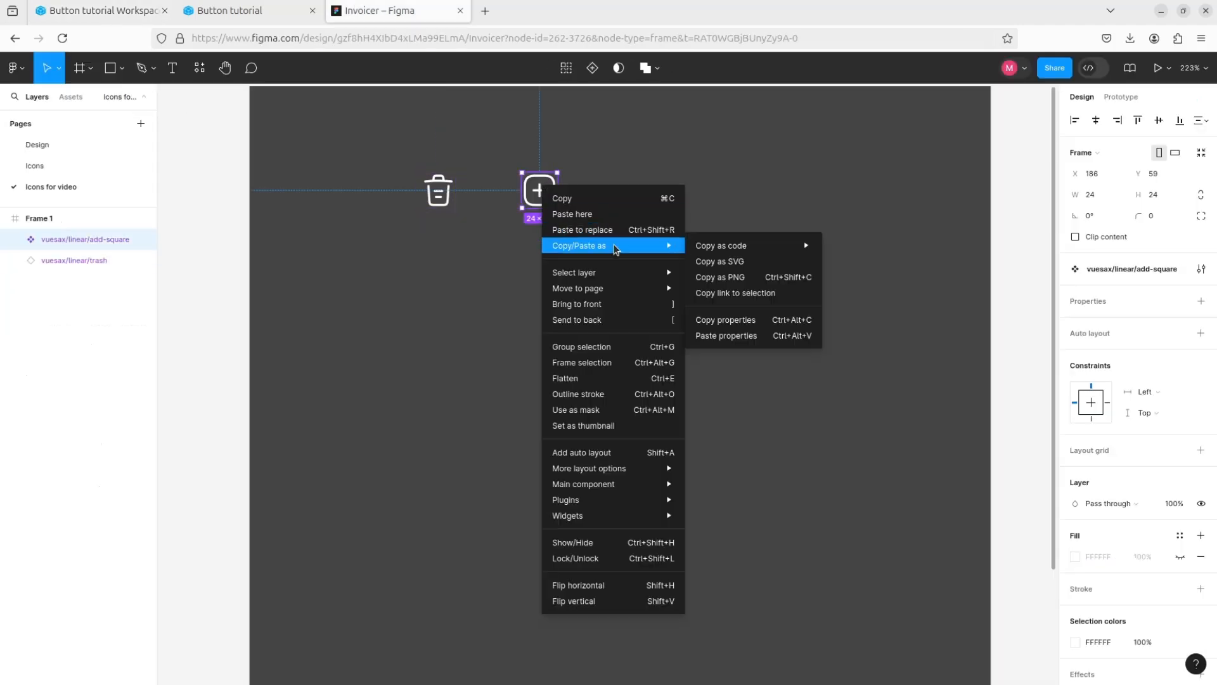
pyautogui.click(704, 262)
pyautogui.click(130, 16)
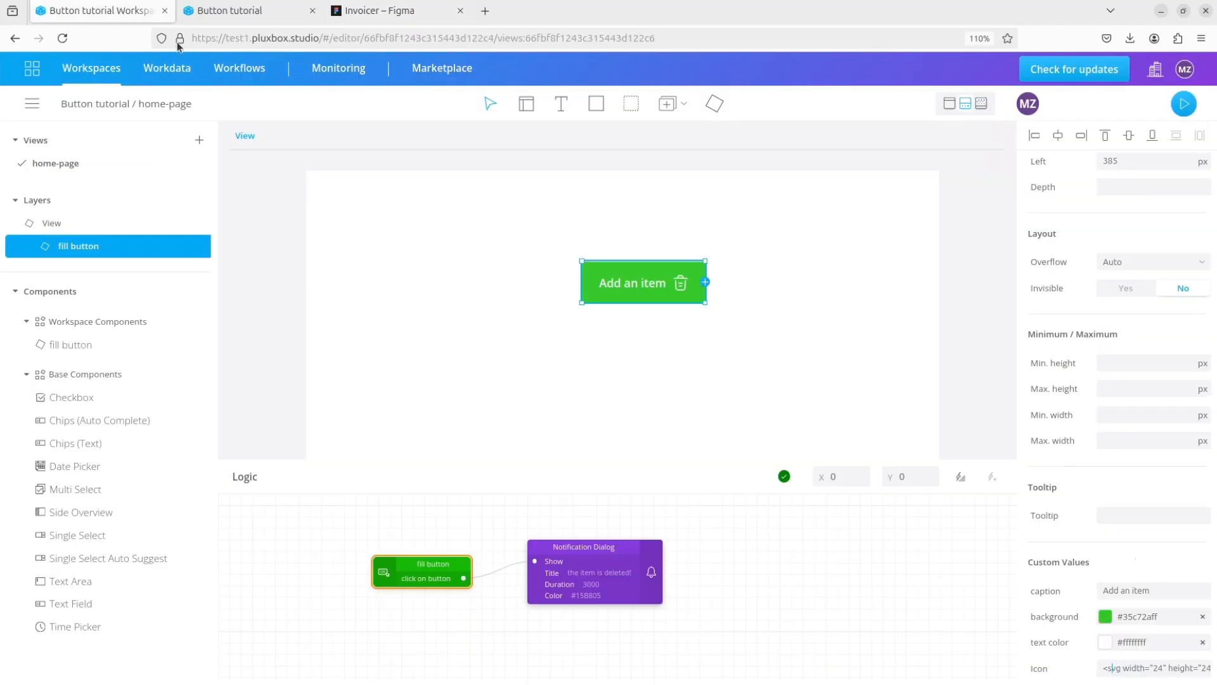
pyautogui.tripleClick(1133, 668)
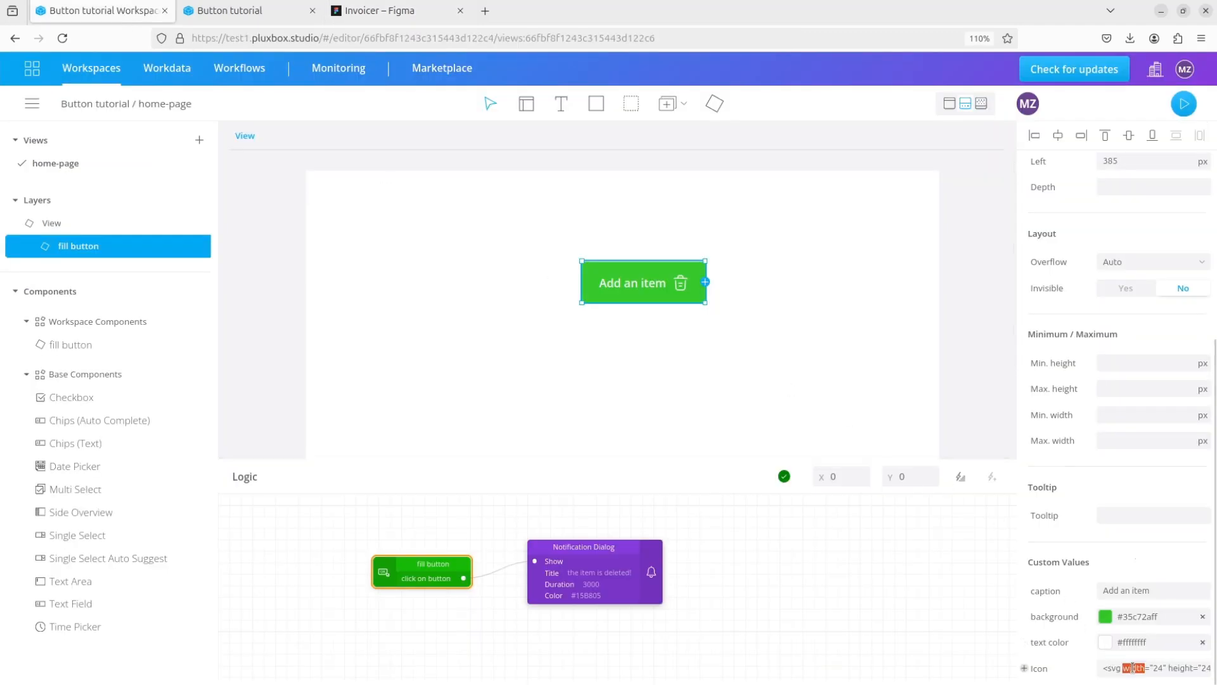
pyautogui.hotkey('ctrl', 'v')
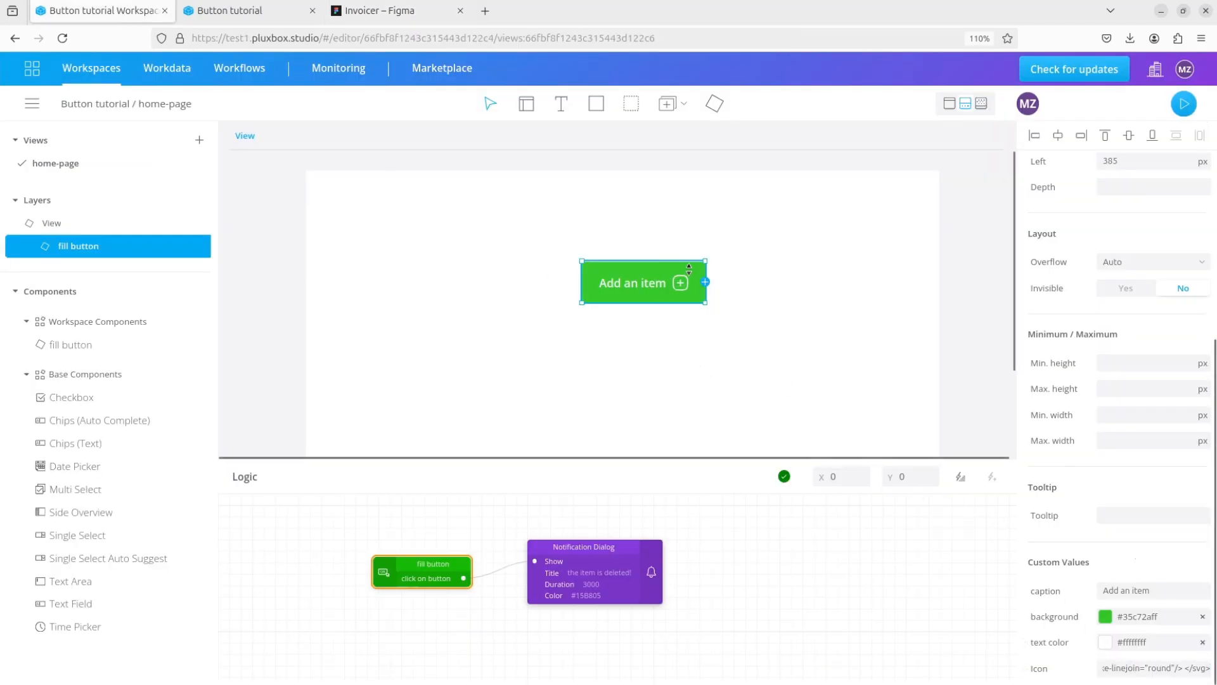
# - Change the Notification Dialog's title to "the item is Added!"
pyautogui.click(717, 340)
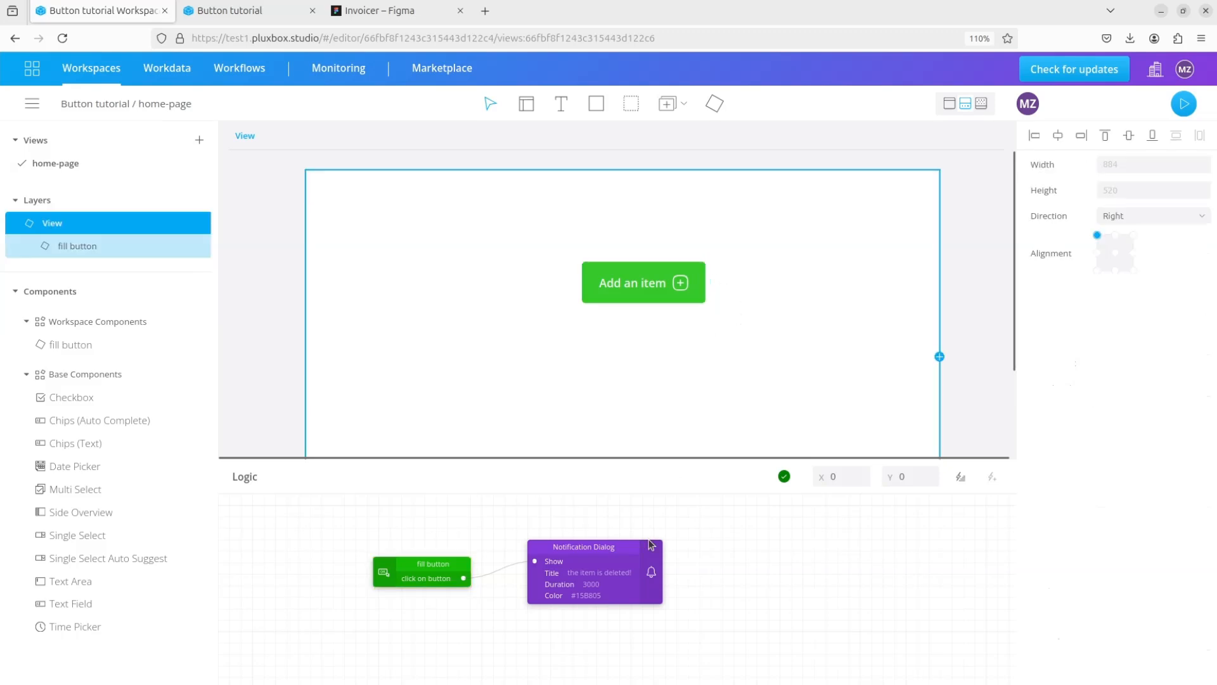
pyautogui.doubleClick(623, 572)
pyautogui.write('Added!')
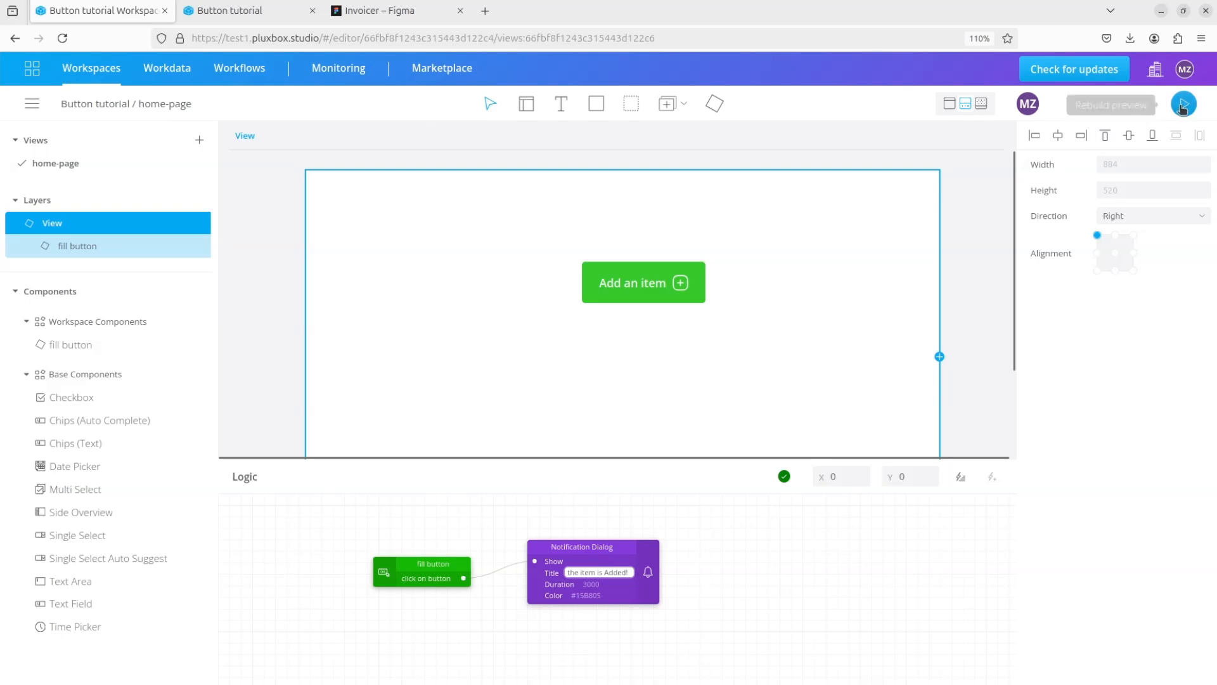
# - Rebuild and open the home-page preview, test the Add an item button and return to the editor
pyautogui.click(1183, 105)
pyautogui.click(580, 66)
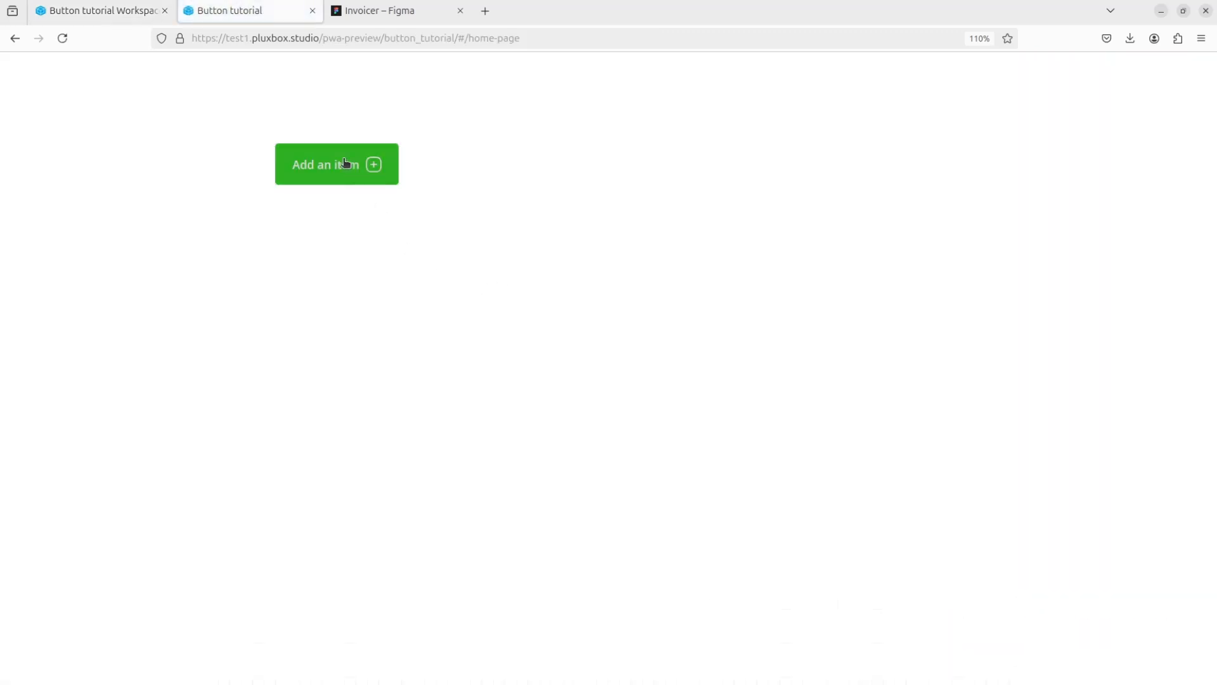
pyautogui.click(347, 166)
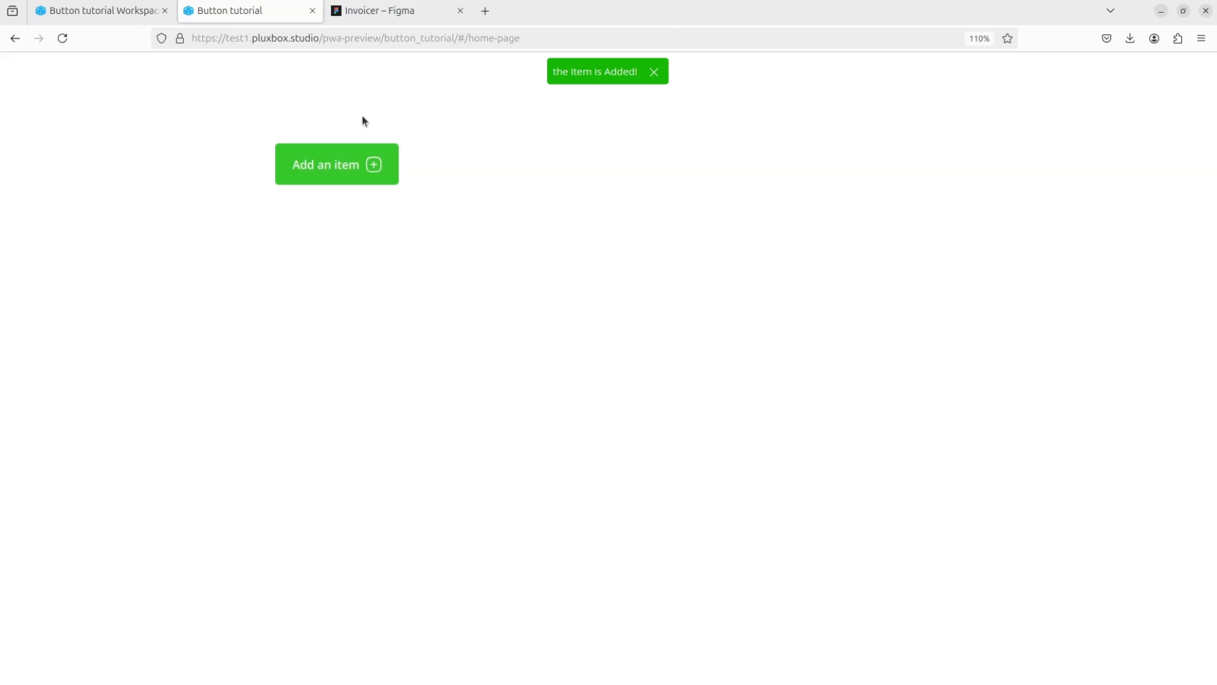
pyautogui.click(104, 11)
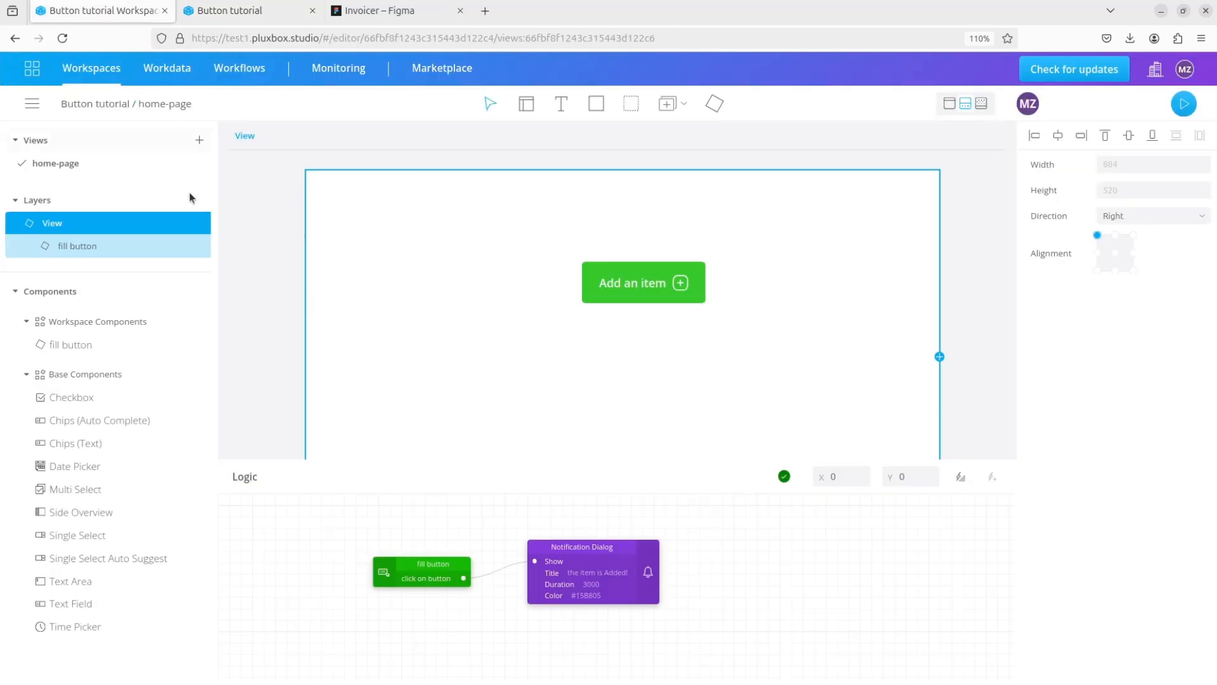
# - Place a second fill button on the home page below the green one, at about top 265 px and left 128 px
pyautogui.click(268, 250)
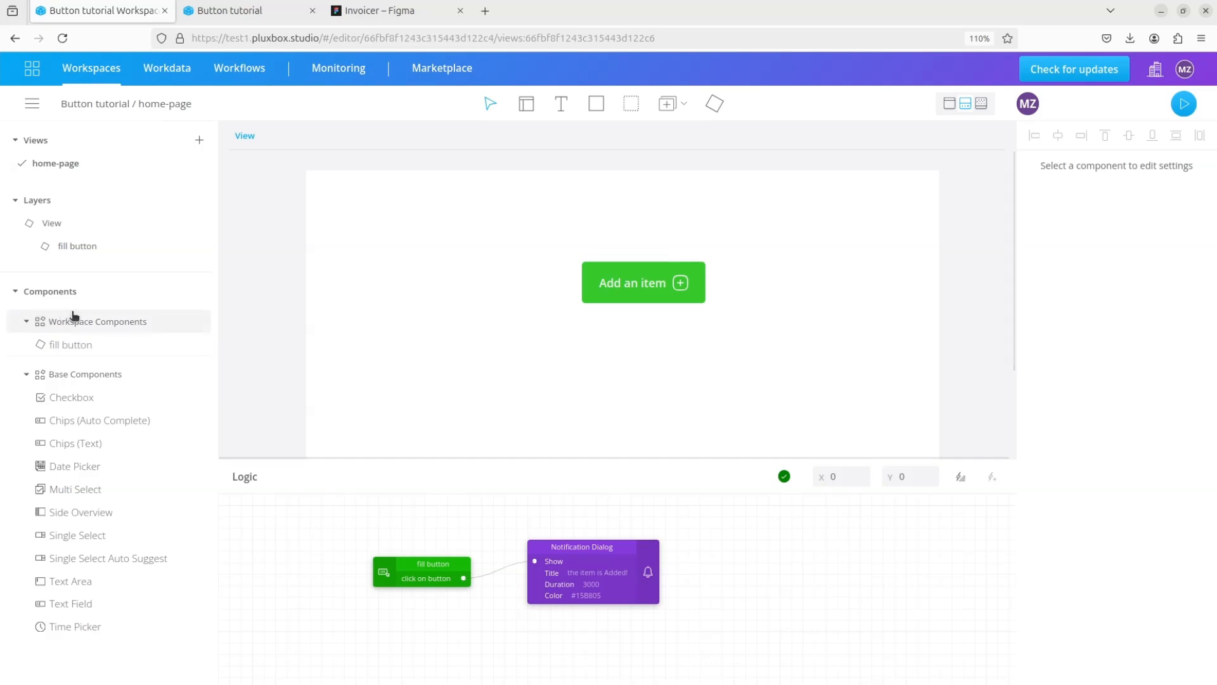
pyautogui.moveTo(74, 348); pyautogui.dragTo(454, 380)
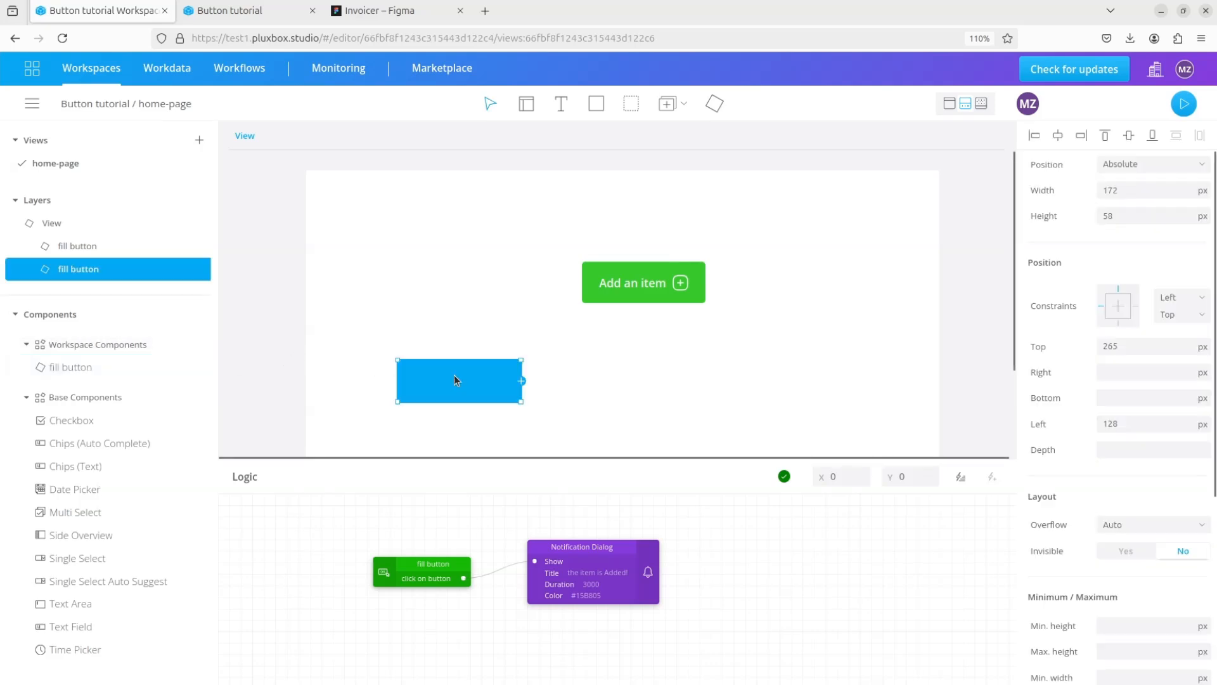
# - Open the fill button component and move the hover container below the interaction layer in the layer list
pyautogui.doubleClick(513, 389)
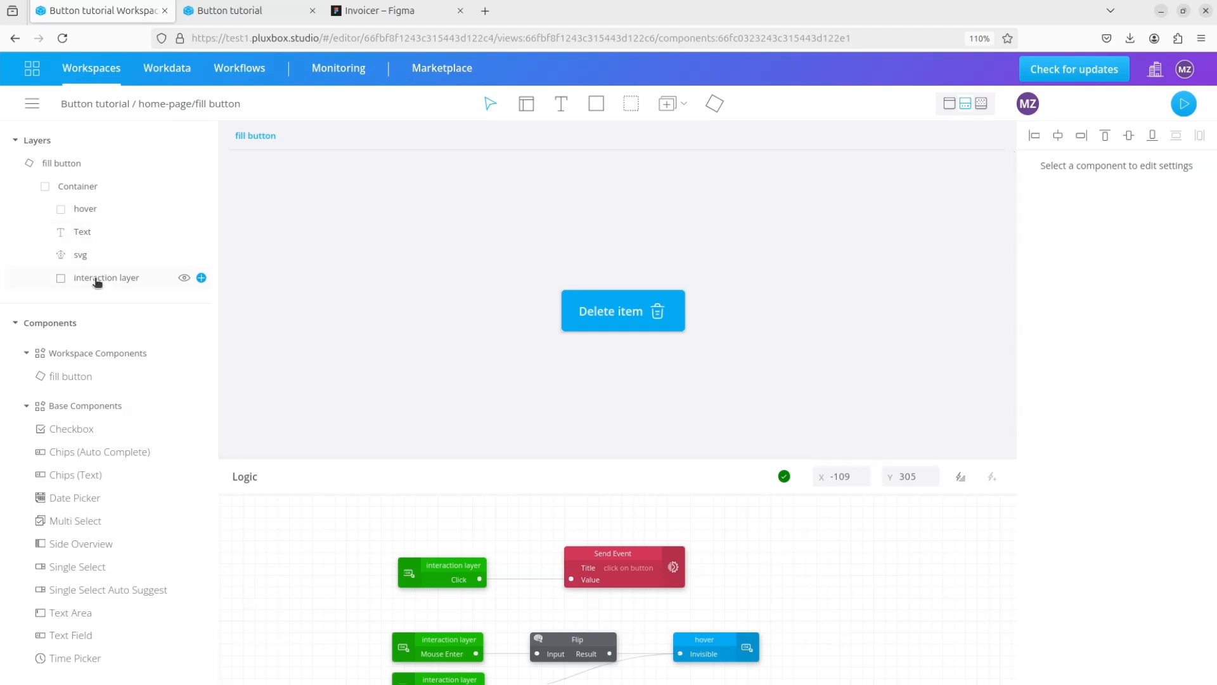
pyautogui.moveTo(94, 217); pyautogui.dragTo(98, 296)
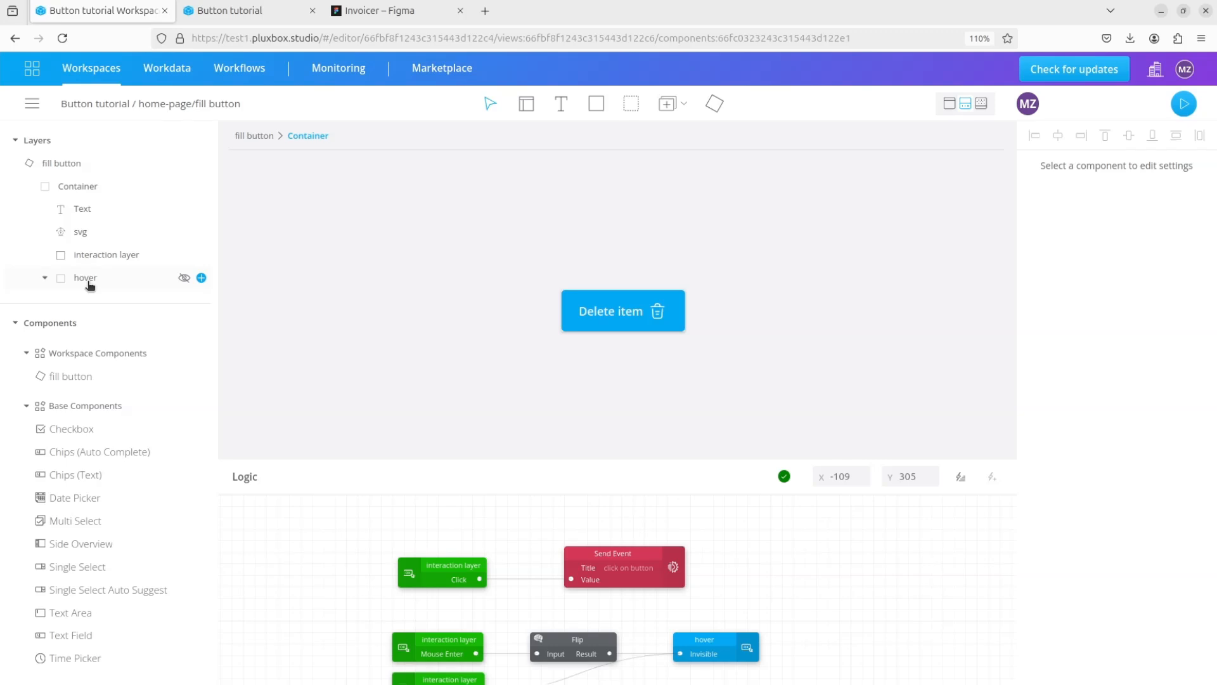
pyautogui.click(90, 285)
# - Rebuild the preview and open the new version to check the fill button with the reordered hover layer
pyautogui.click(1184, 103)
pyautogui.click(580, 69)
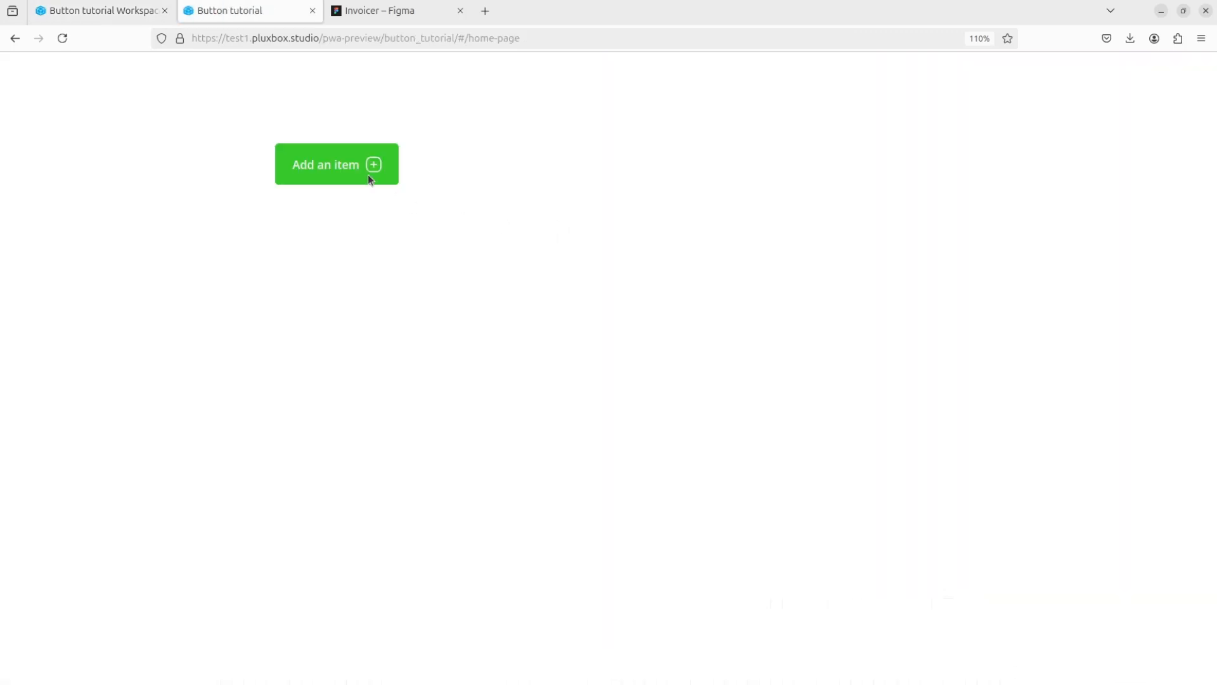